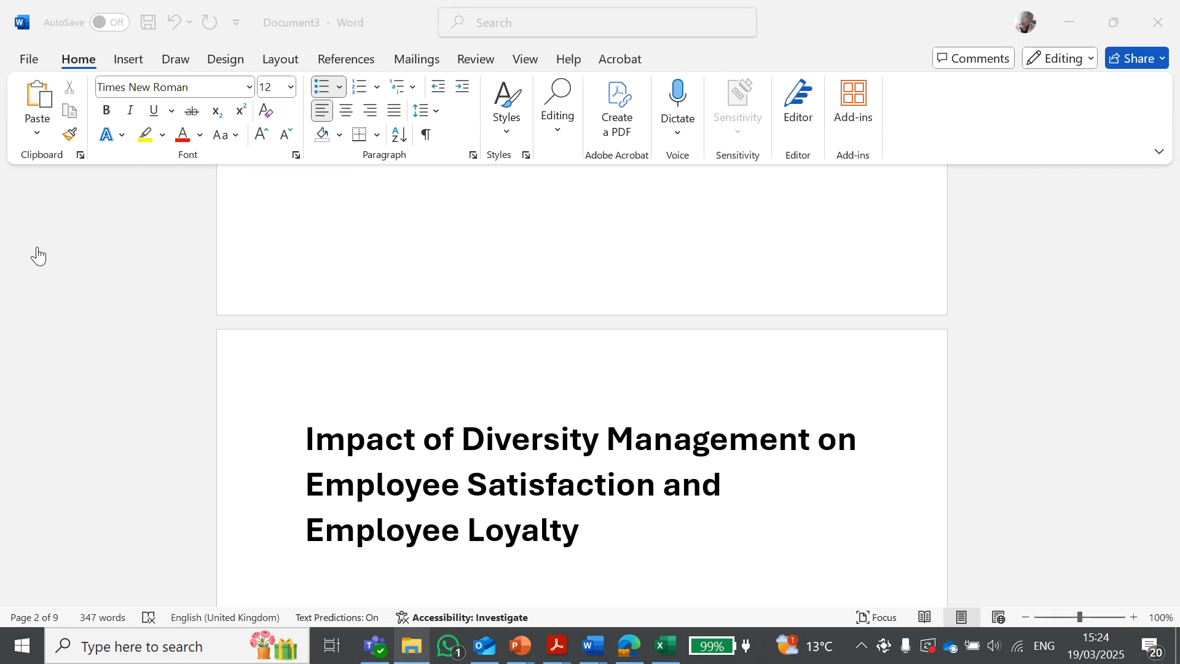
Review the questionnaire pages, selecting the Diversity Management and Employee Loyalty section headings
scroll(508, 448, "down", 5)
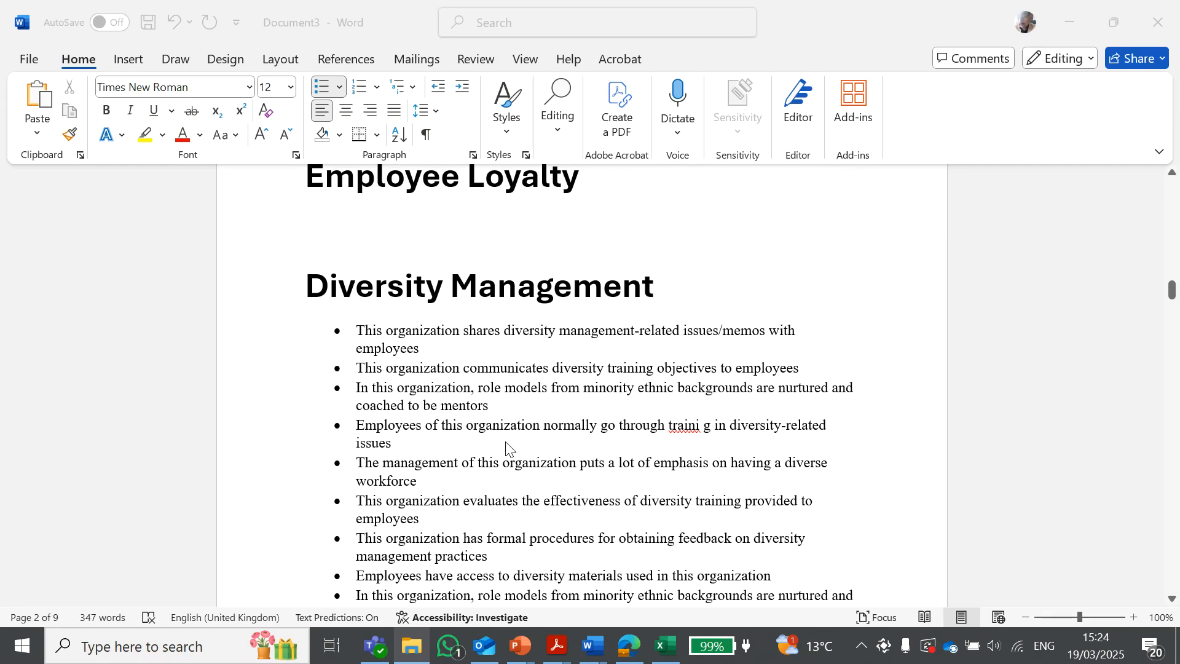
scroll(508, 449, "down", 2)
scroll(510, 436, "up", 5)
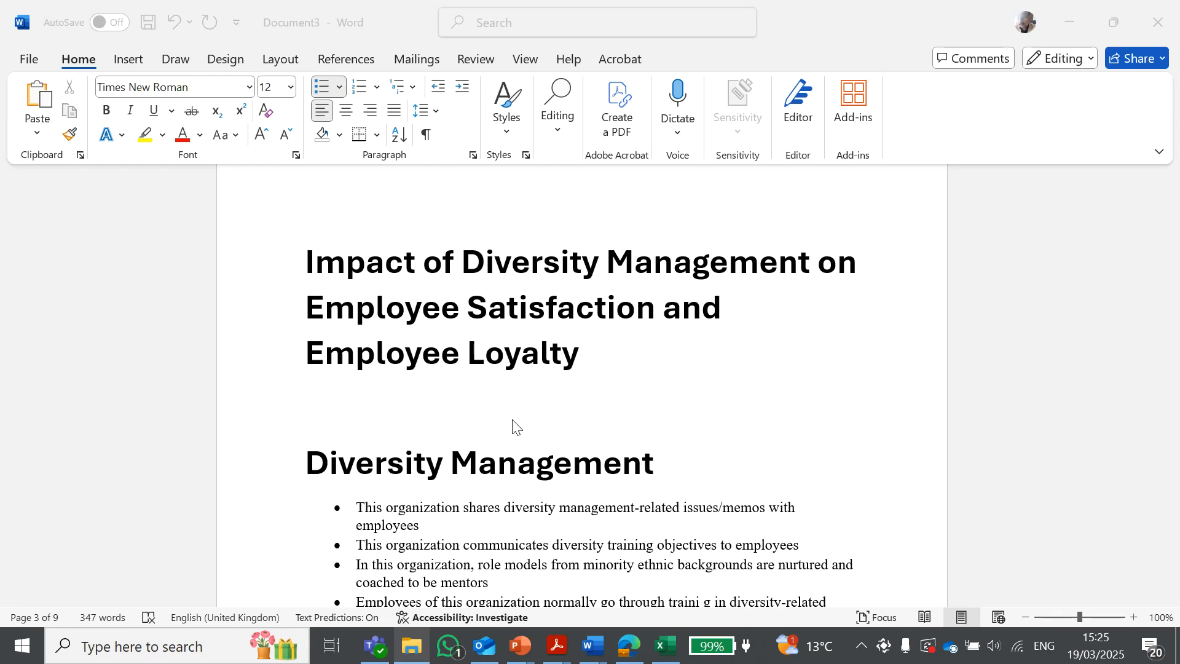
scroll(515, 427, "down", 3)
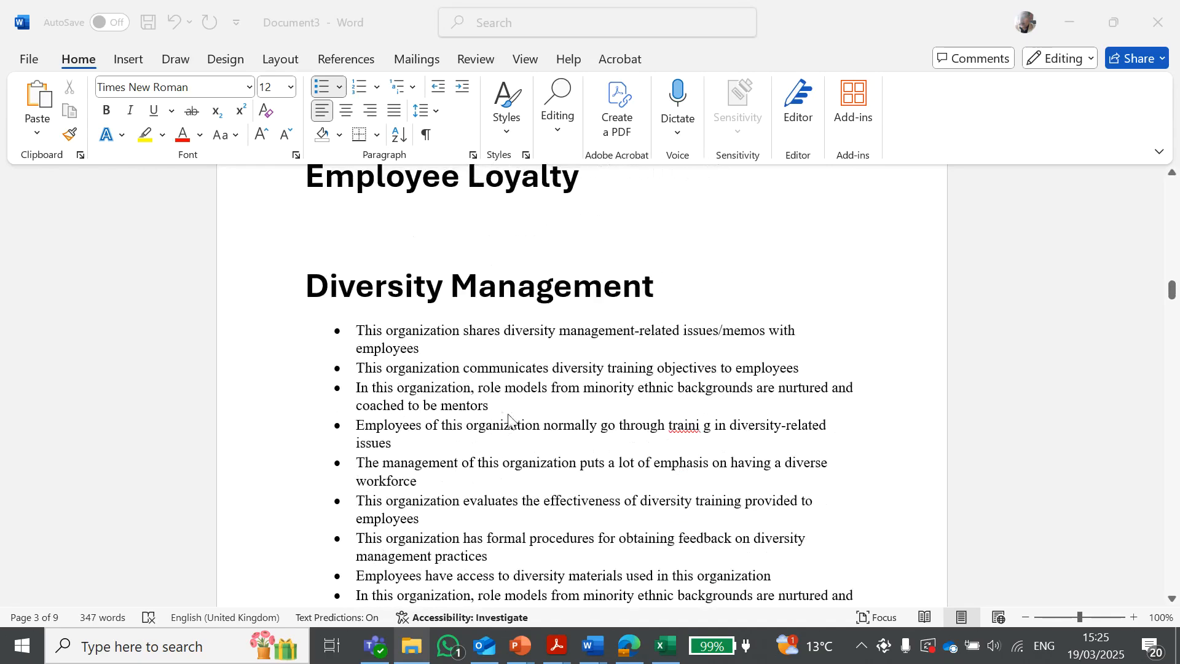
left_click(321, 294)
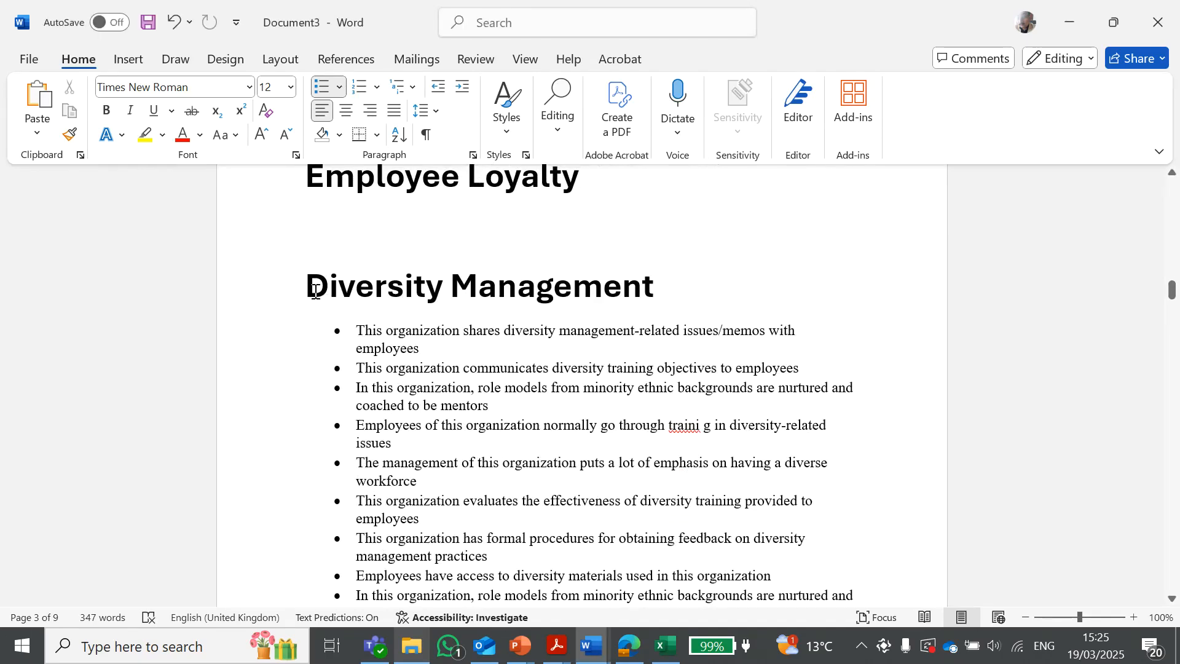
left_click(635, 300)
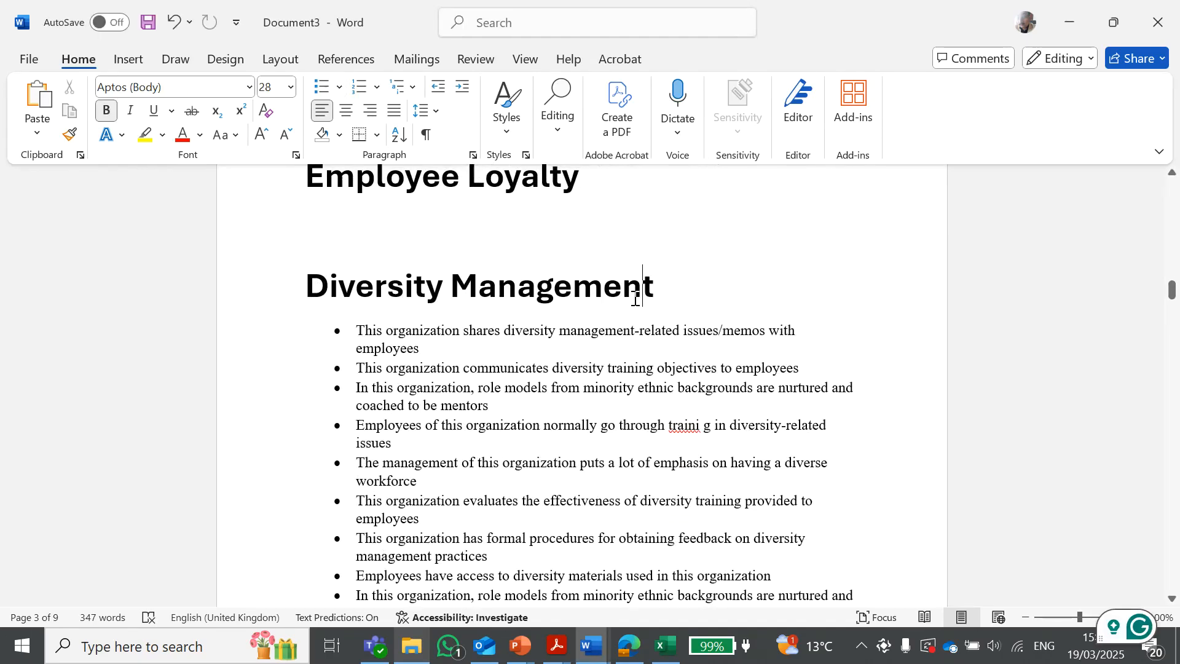
left_click_drag(311, 285, 641, 286)
left_click(701, 384)
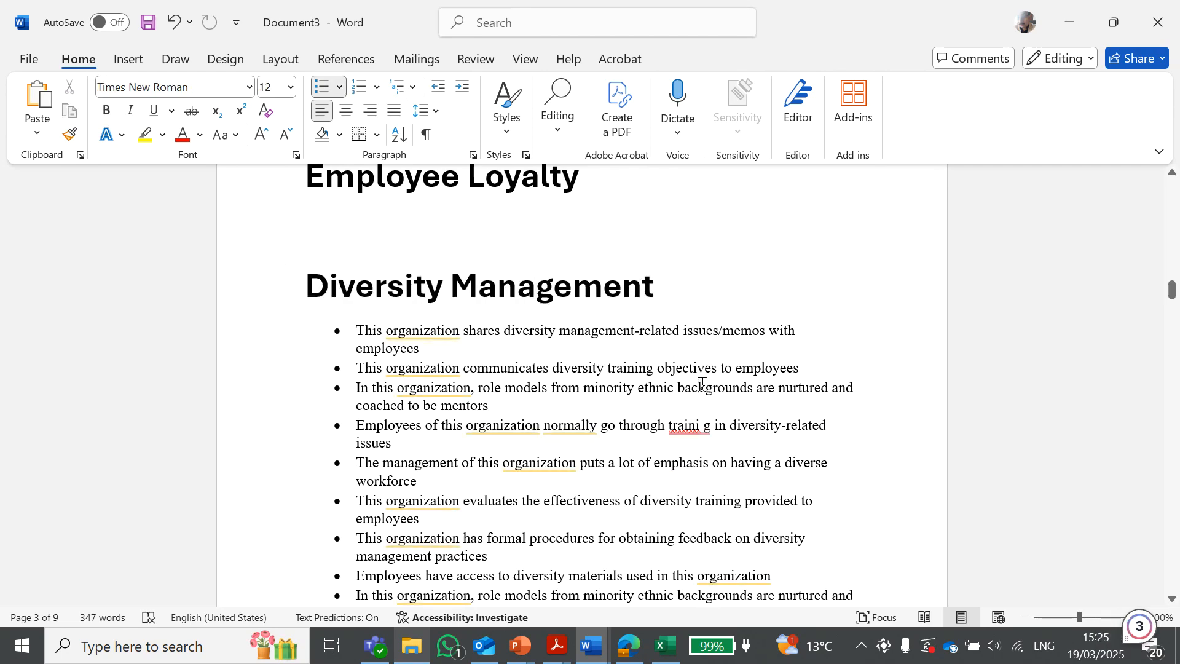
scroll(699, 383, "down", 5)
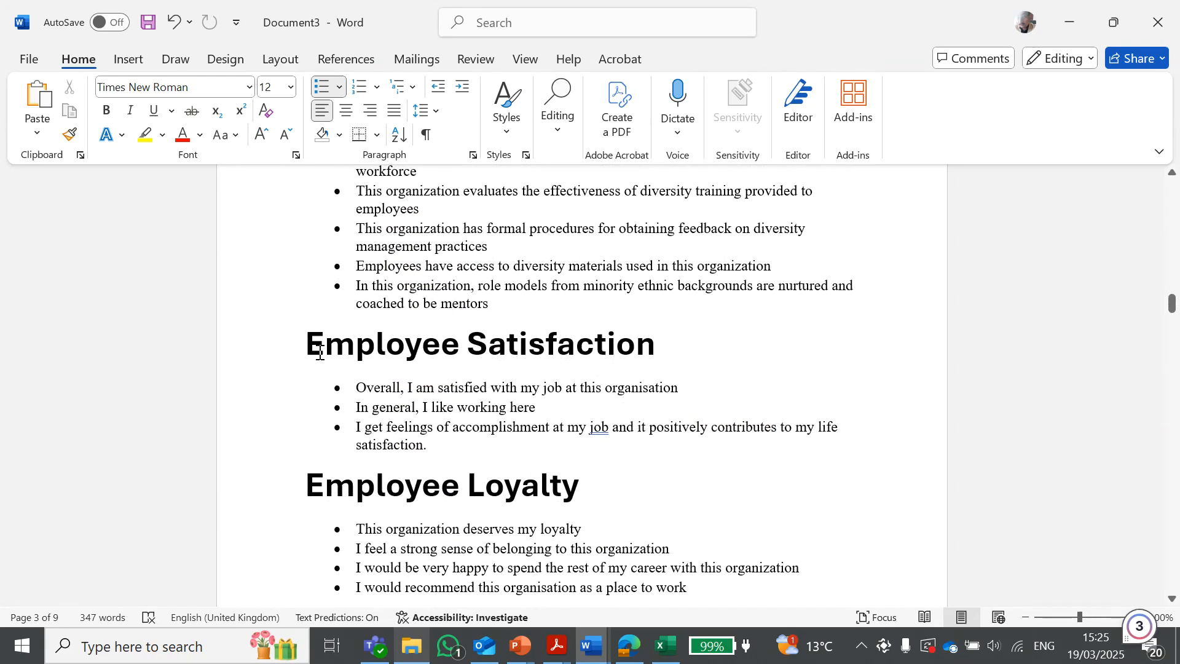
left_click_drag(311, 484, 608, 487)
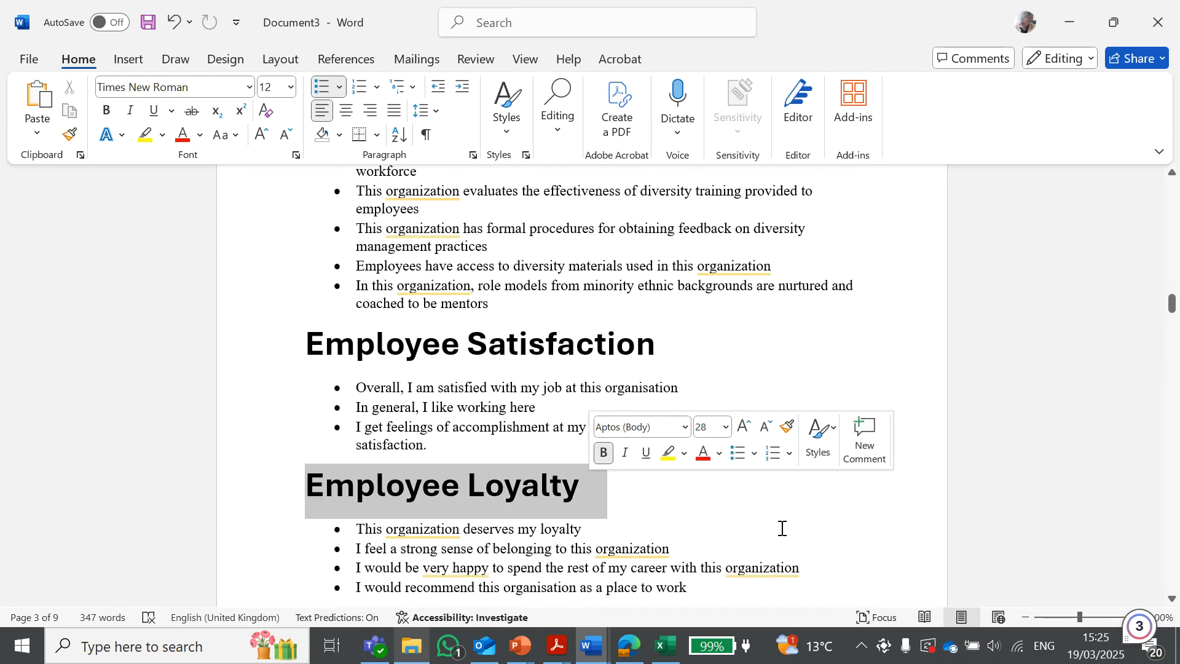
left_click(776, 527)
Correct the misspelled word 'traini g' to 'training' in the fourth Diversity Management item
scroll(772, 516, "down", 3)
scroll(770, 510, "up", 4)
scroll(769, 510, "up", 7)
scroll(770, 509, "down", 3)
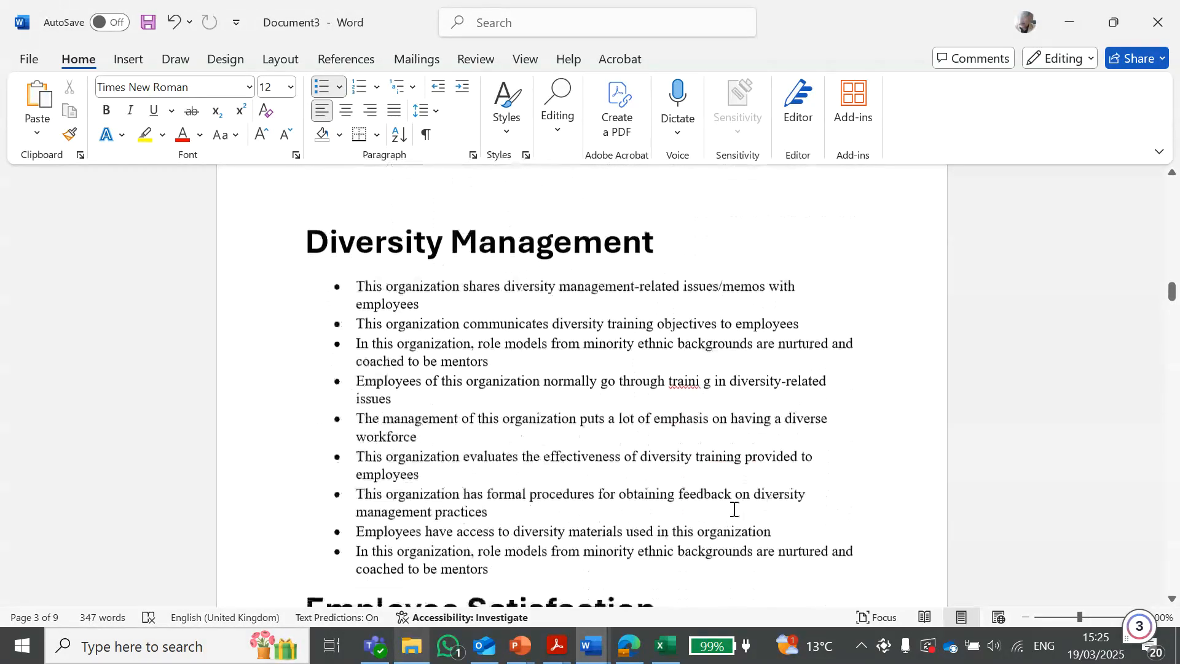
left_click_drag(308, 240, 698, 235)
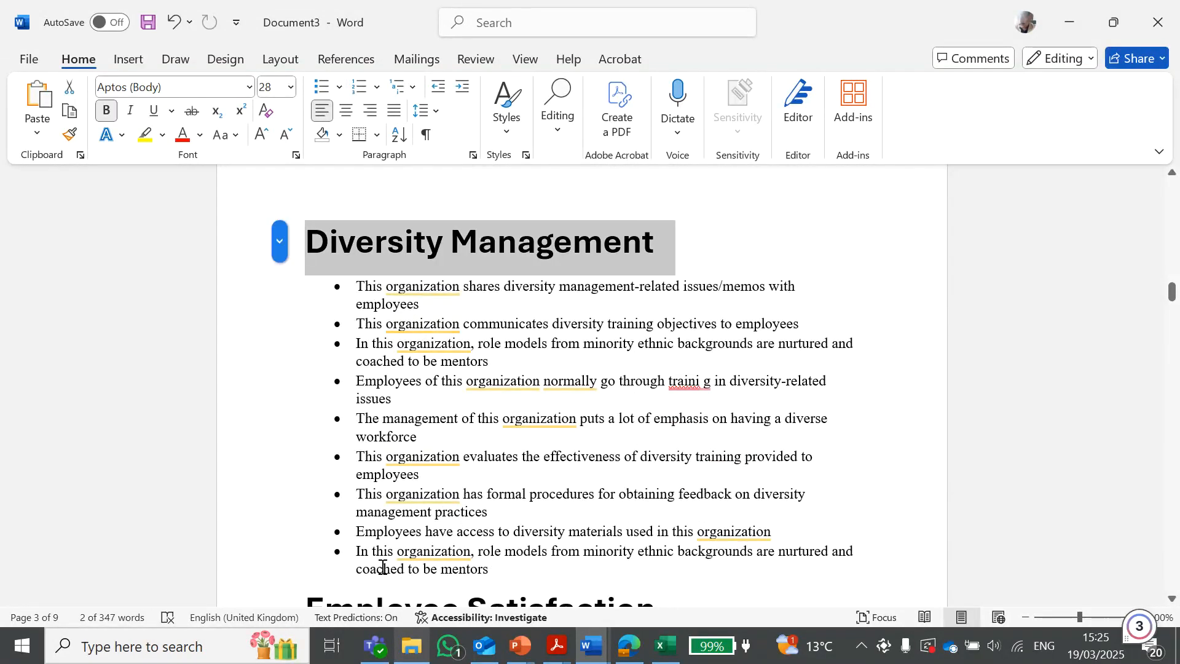
left_click(383, 290)
left_click_drag(529, 563, 357, 287)
left_click(840, 300)
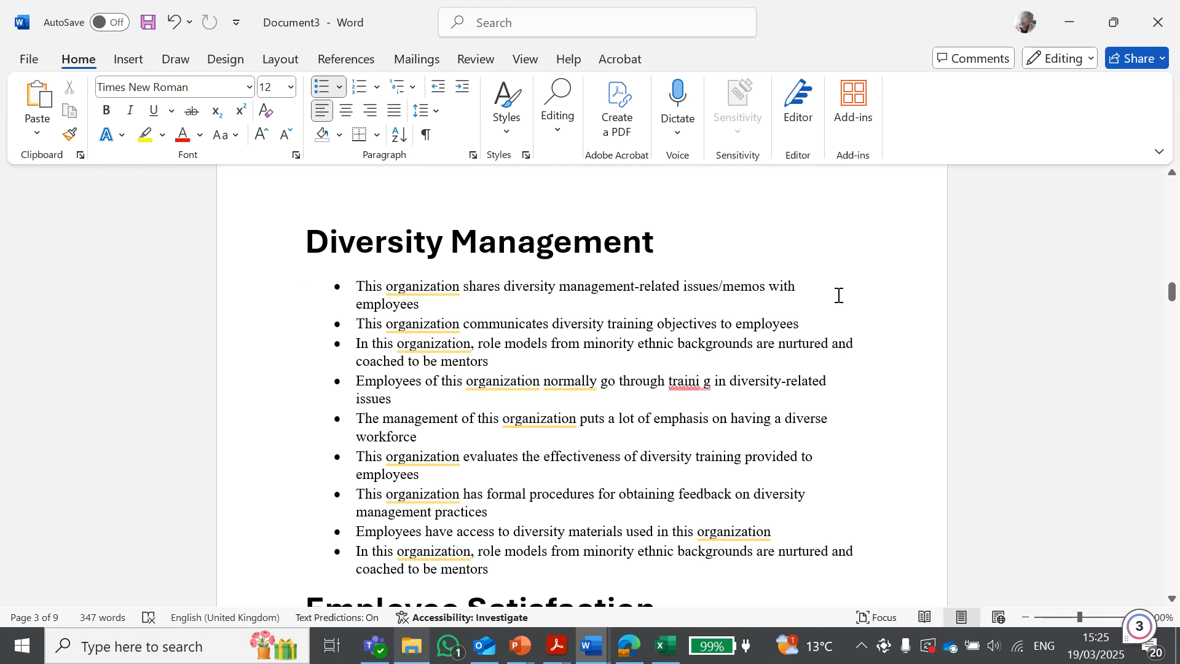
mouse_move(711, 381)
left_click(710, 430)
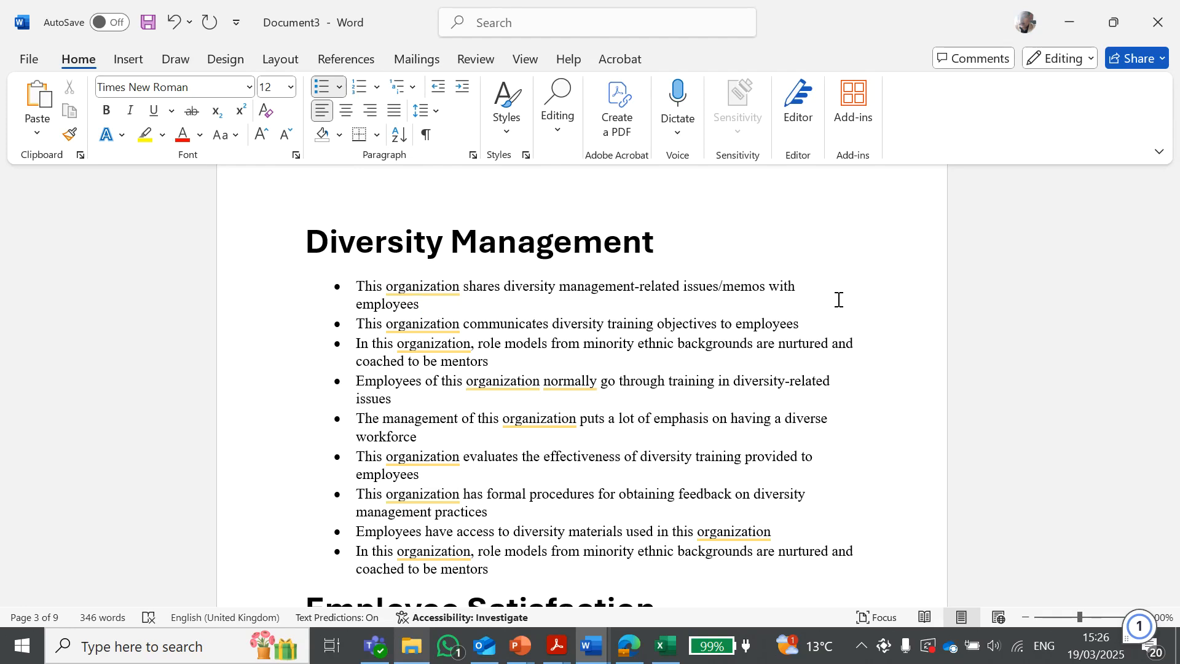
Examine the Diversity Management, Employee Satisfaction and Employee Loyalty headings and their bullet items
left_click_drag(306, 240, 694, 236)
left_click(522, 311)
scroll(522, 311, "down", 5)
left_click_drag(307, 389, 605, 414)
scroll(604, 414, "down", 3)
left_click_drag(306, 440, 540, 440)
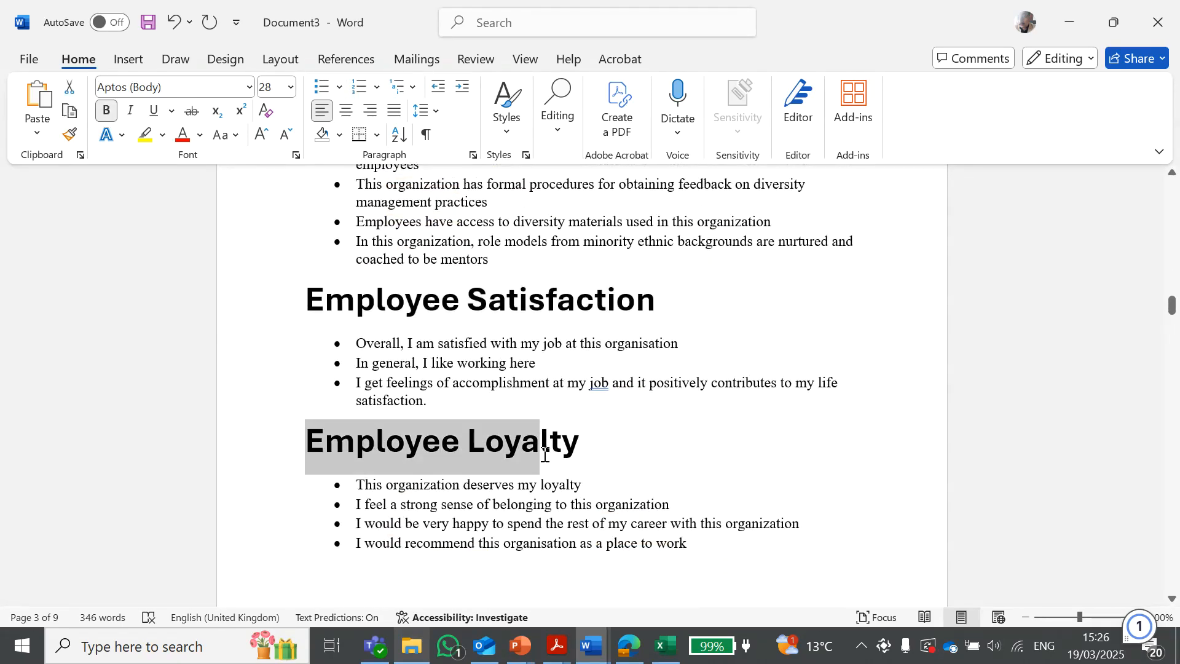
left_click(640, 527)
scroll(640, 528, "up", 2)
left_click_drag(434, 444, 320, 394)
left_click(557, 453)
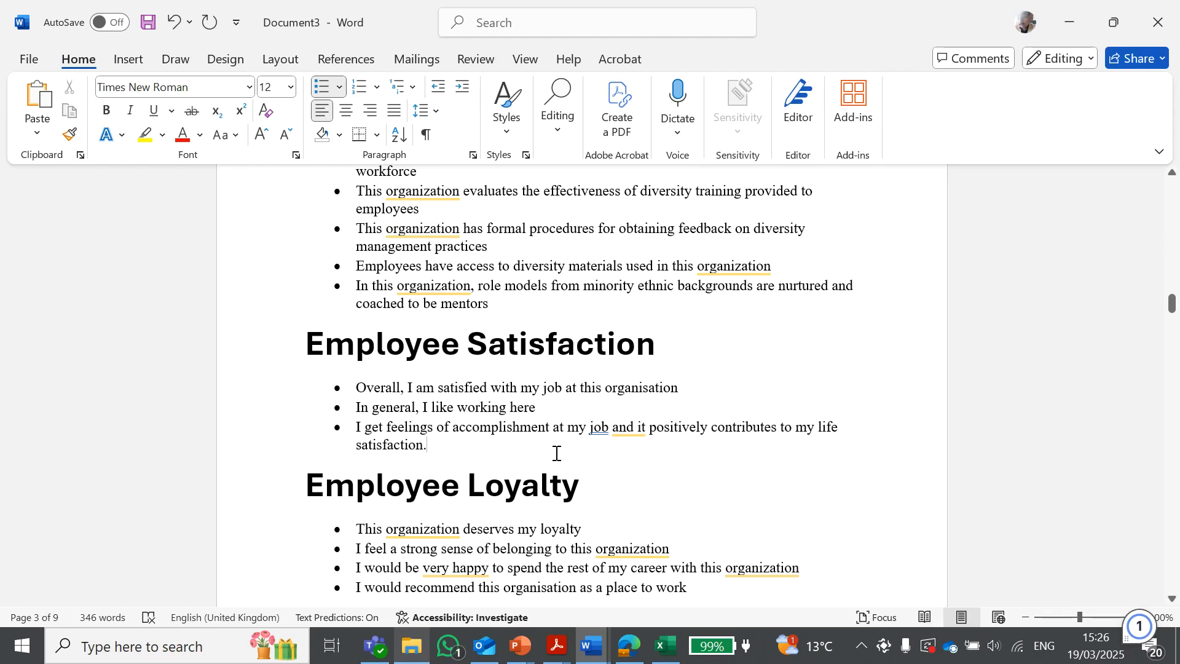
scroll(582, 448, "down", 6)
left_click_drag(683, 408, 338, 342)
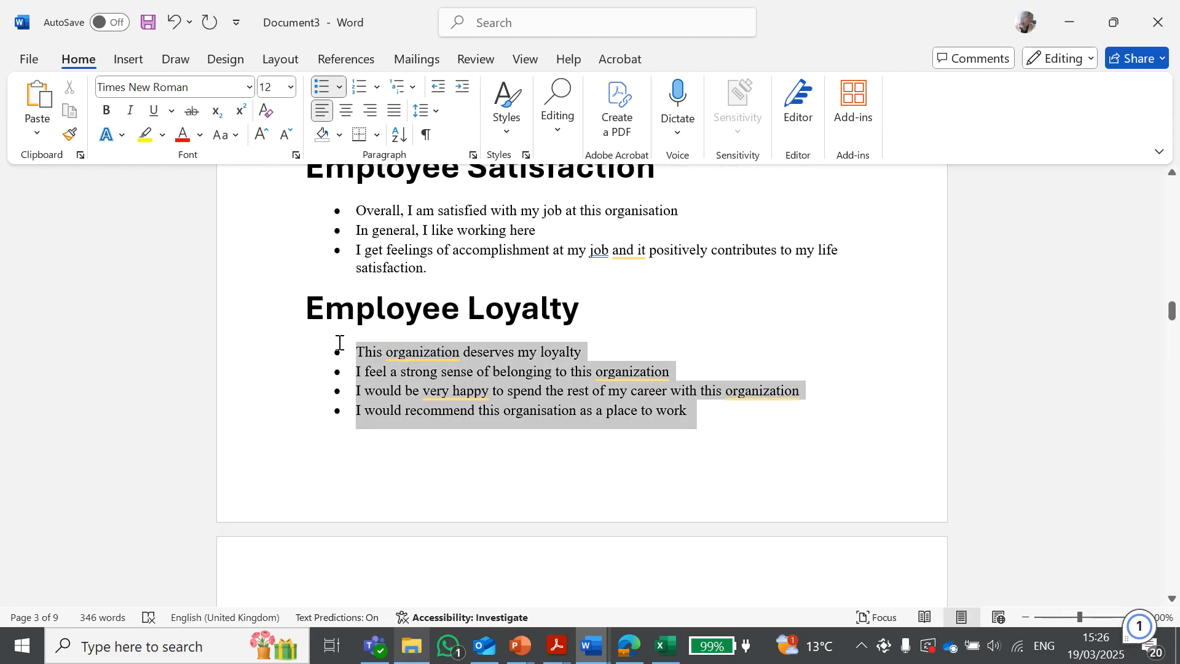
left_click(738, 425)
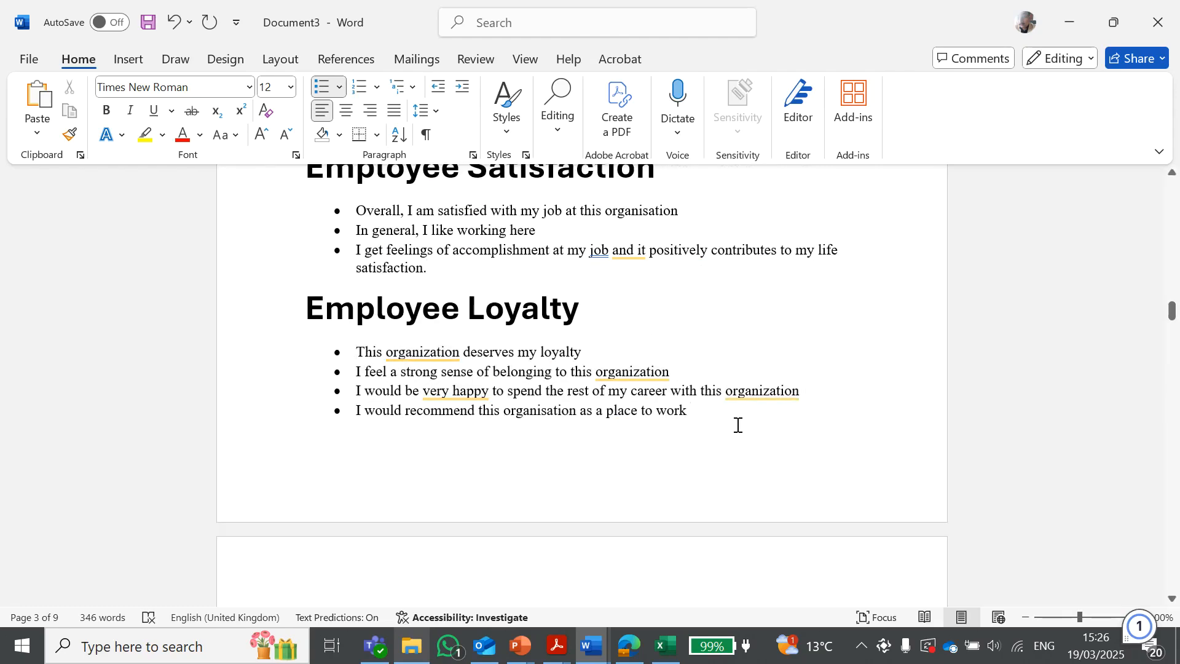
scroll(739, 425, "up", 10)
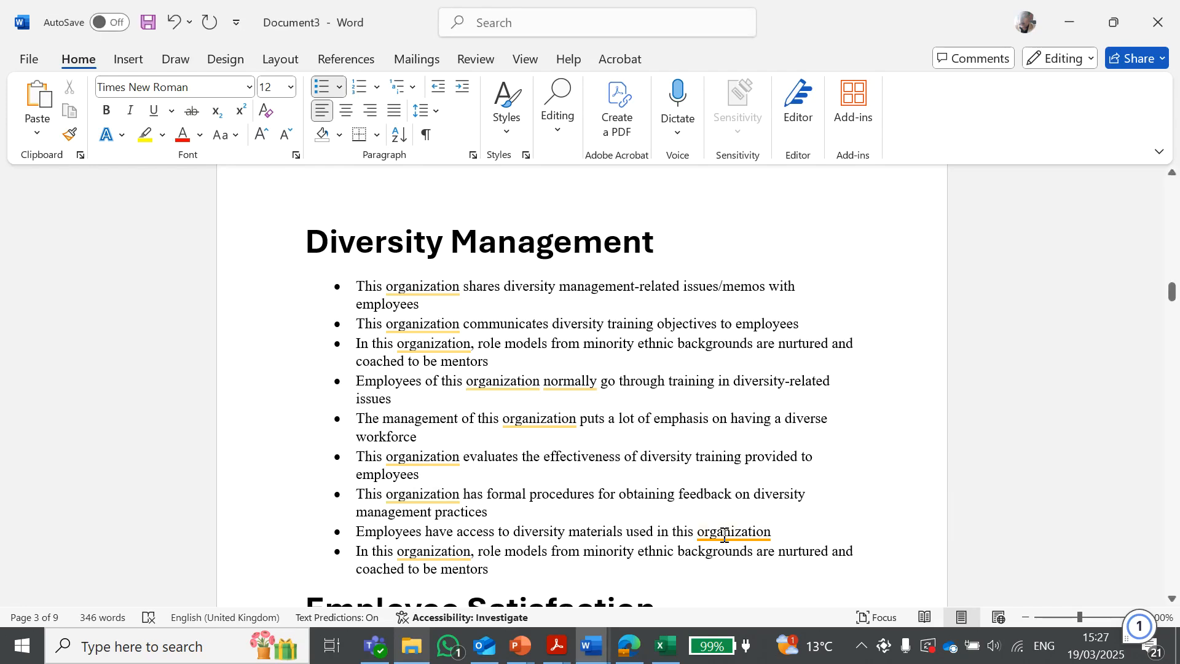
mouse_move(735, 533)
left_click(698, 260)
scroll(800, 460, "down", 3)
scroll(799, 465, "up", 2)
left_click(707, 553)
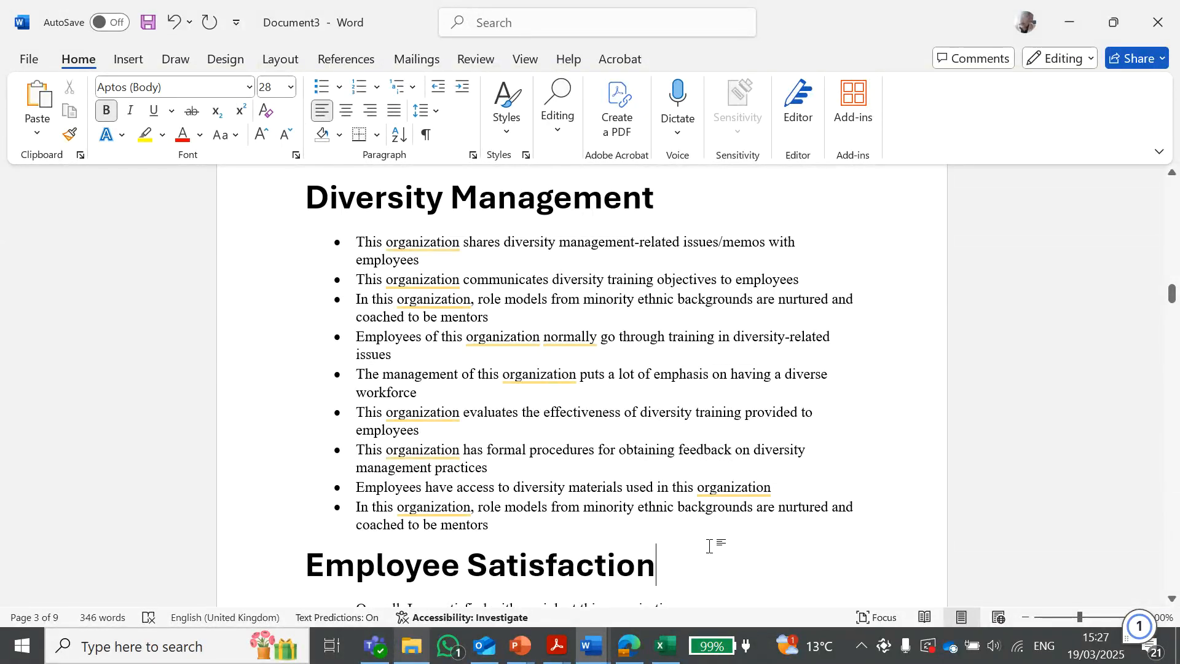
scroll(711, 543, "down", 3)
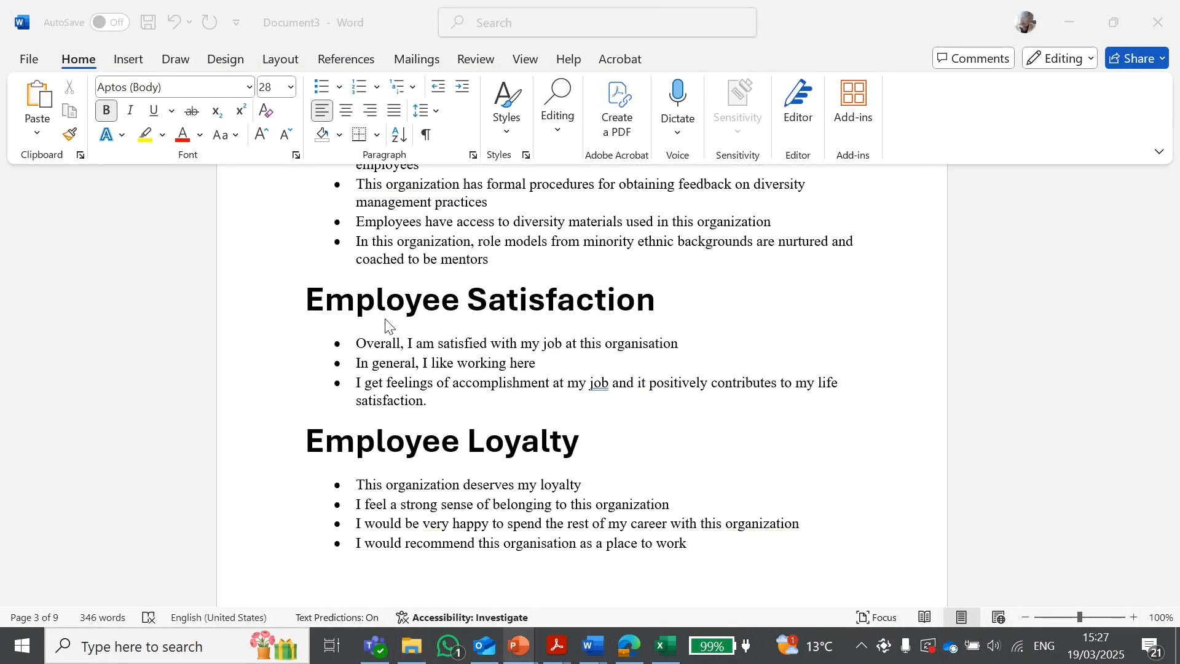
left_click(632, 650)
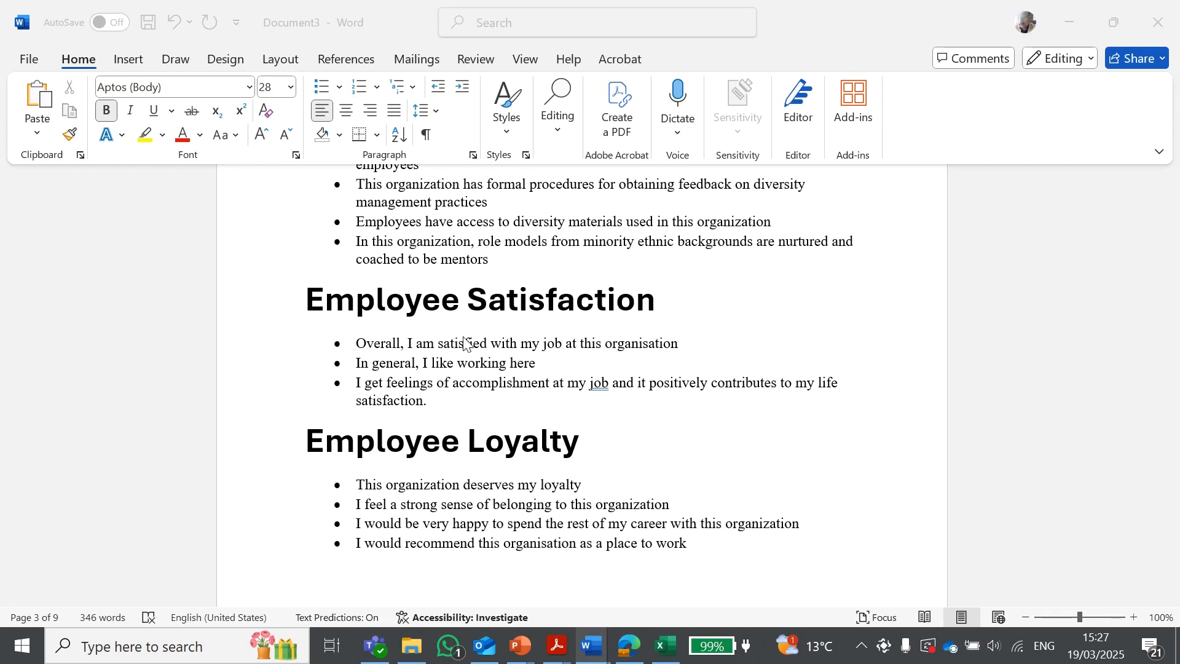
left_click(547, 385)
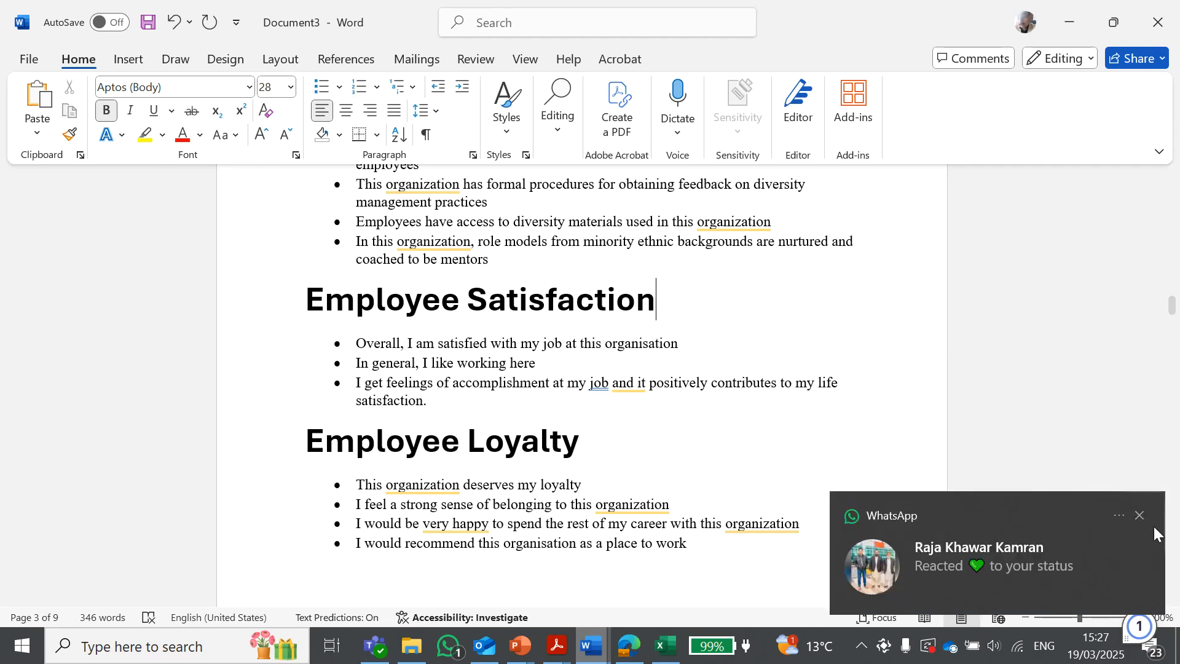
left_click(1144, 516)
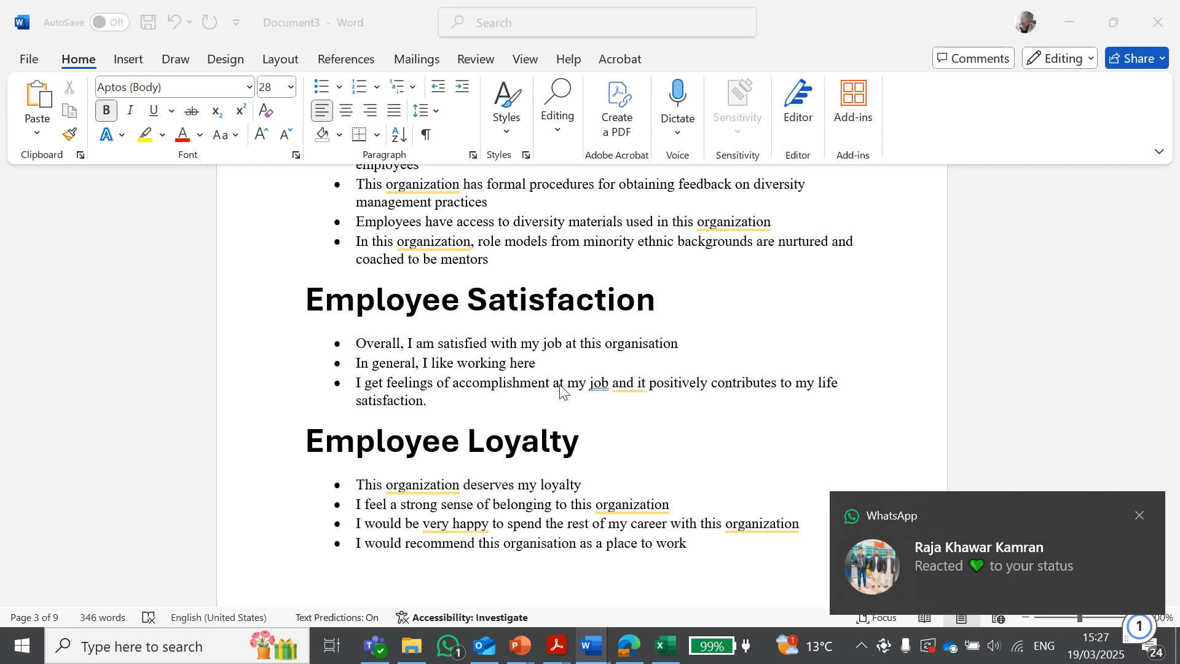
left_click(1139, 509)
Scroll to and examine the five-point rating scale from Strongly Disagree to Strongly Agree
scroll(768, 404, "up", 1)
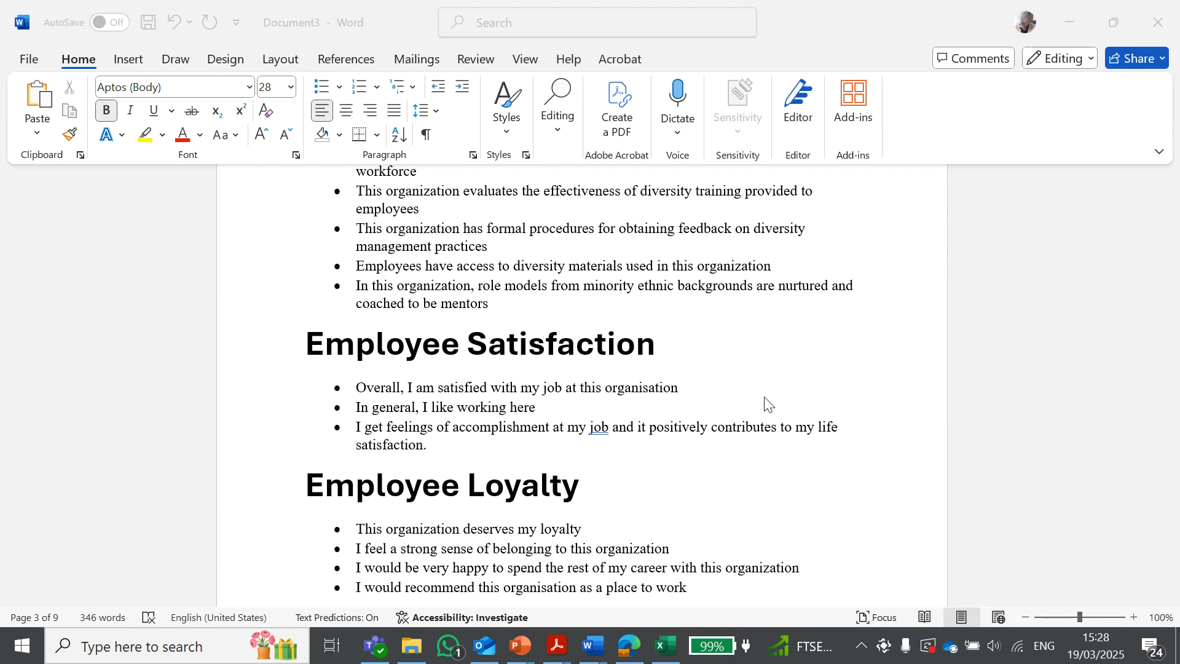
scroll(738, 317, "up", 5)
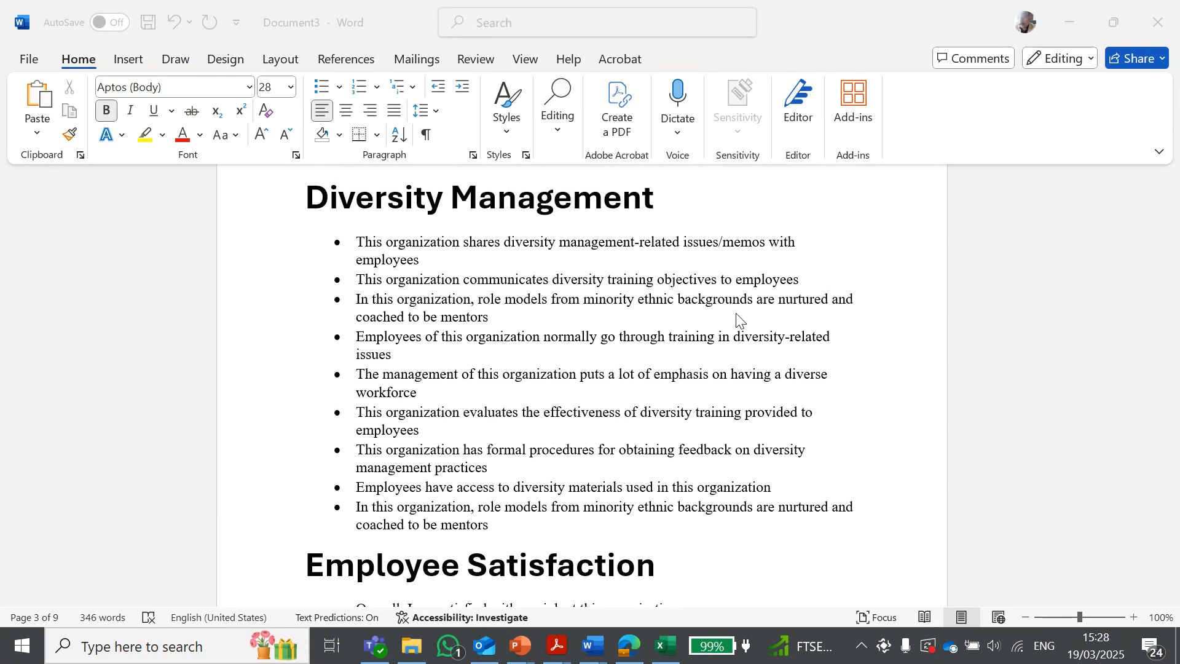
scroll(544, 361, "down", 3)
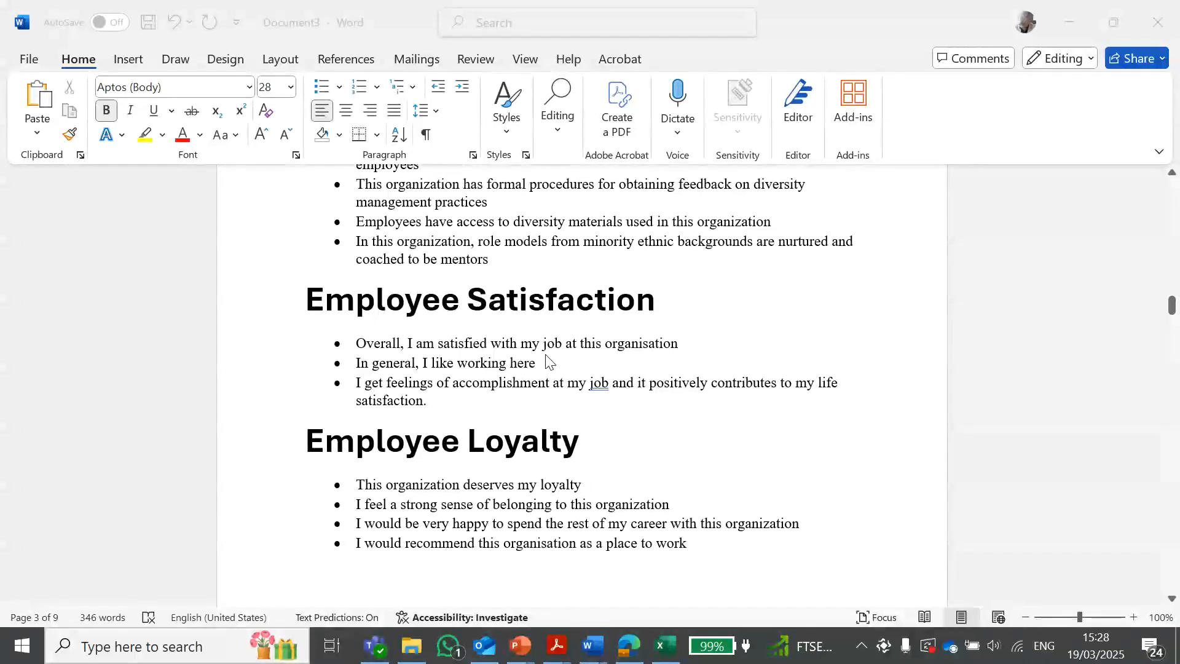
scroll(549, 362, "down", 10)
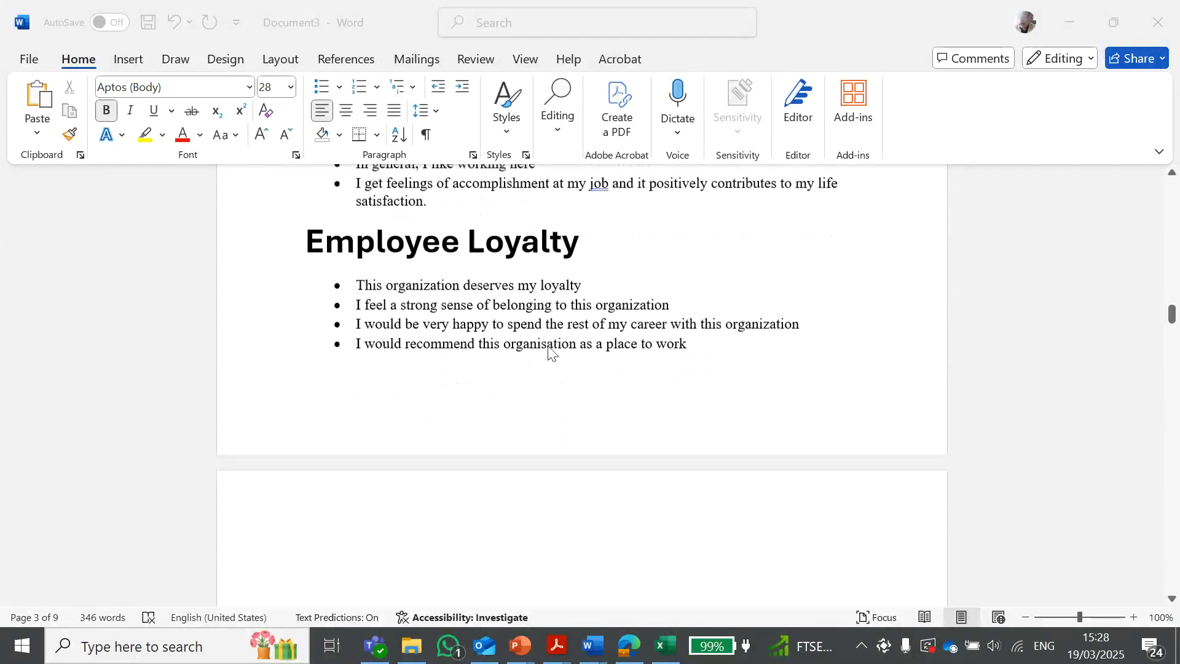
scroll(550, 352, "down", 1)
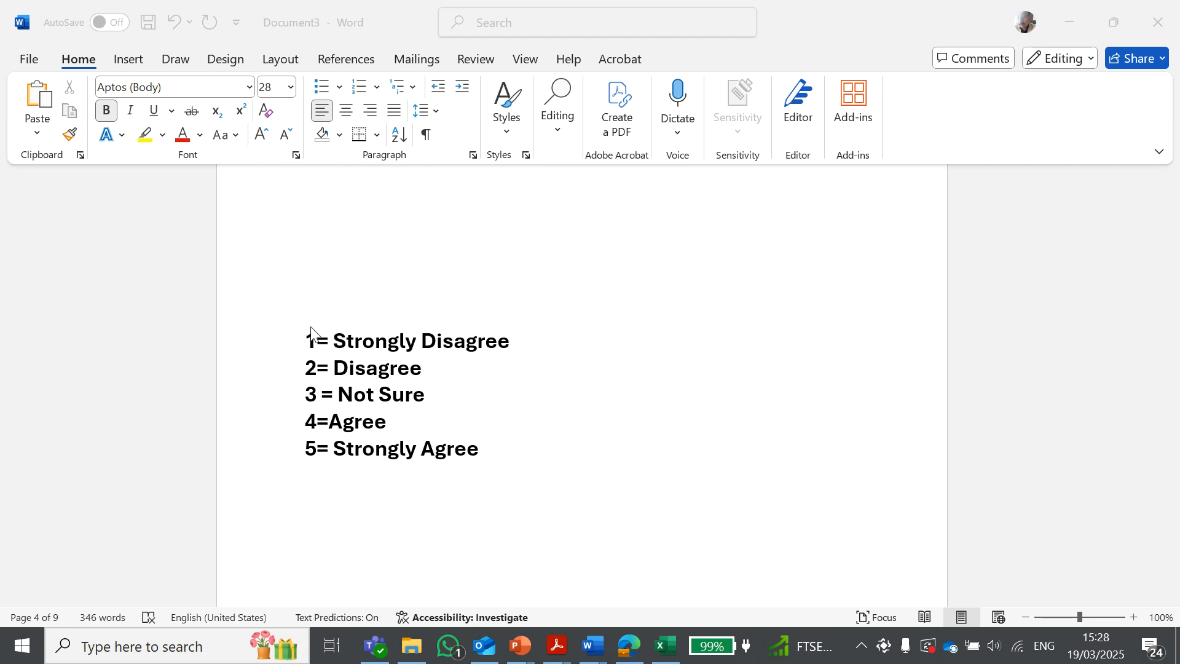
left_click(386, 349)
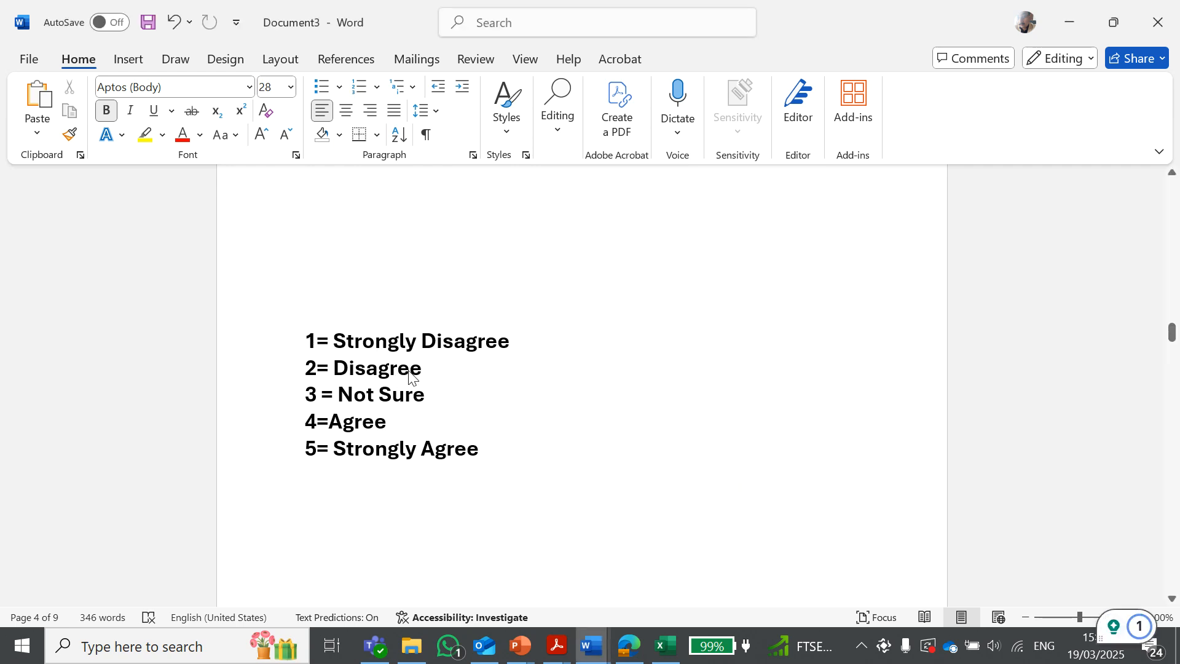
left_click(342, 395)
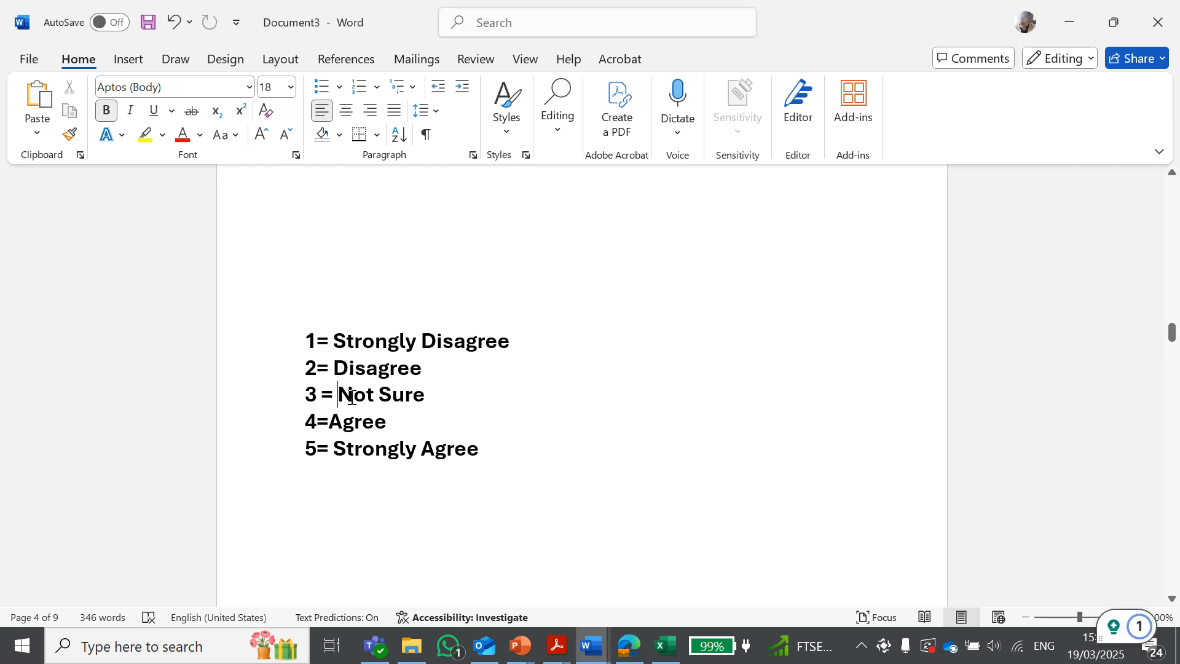
left_click(407, 395)
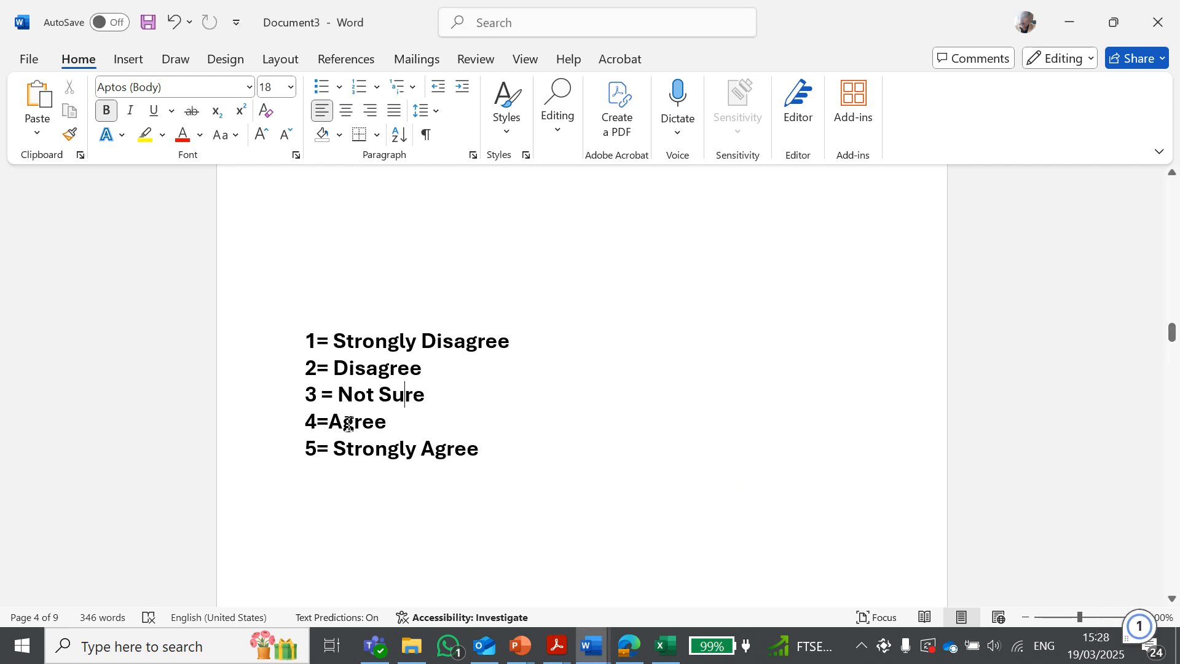
left_click(496, 453)
triple_click(462, 433)
left_click(463, 432)
Switch to the Dissertation Questionnaire form in the browser and review its consent, demographic and rating questions
left_click(44, 254)
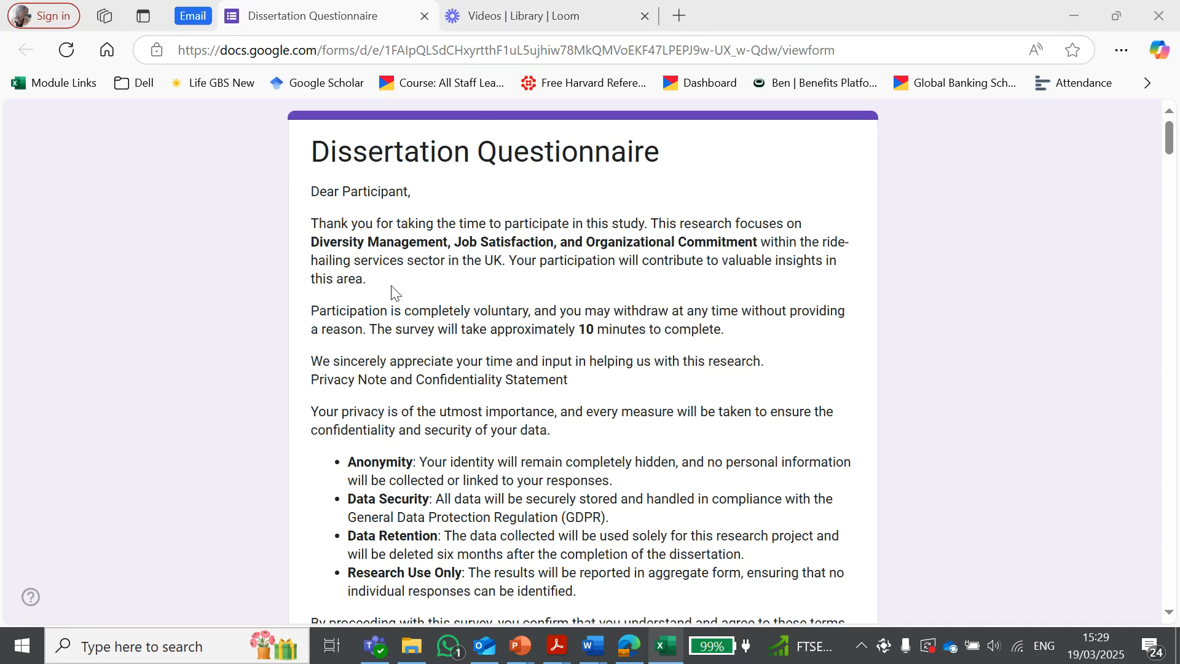
scroll(332, 197, "down", 14)
left_click_drag(314, 156, 661, 150)
left_click(855, 154)
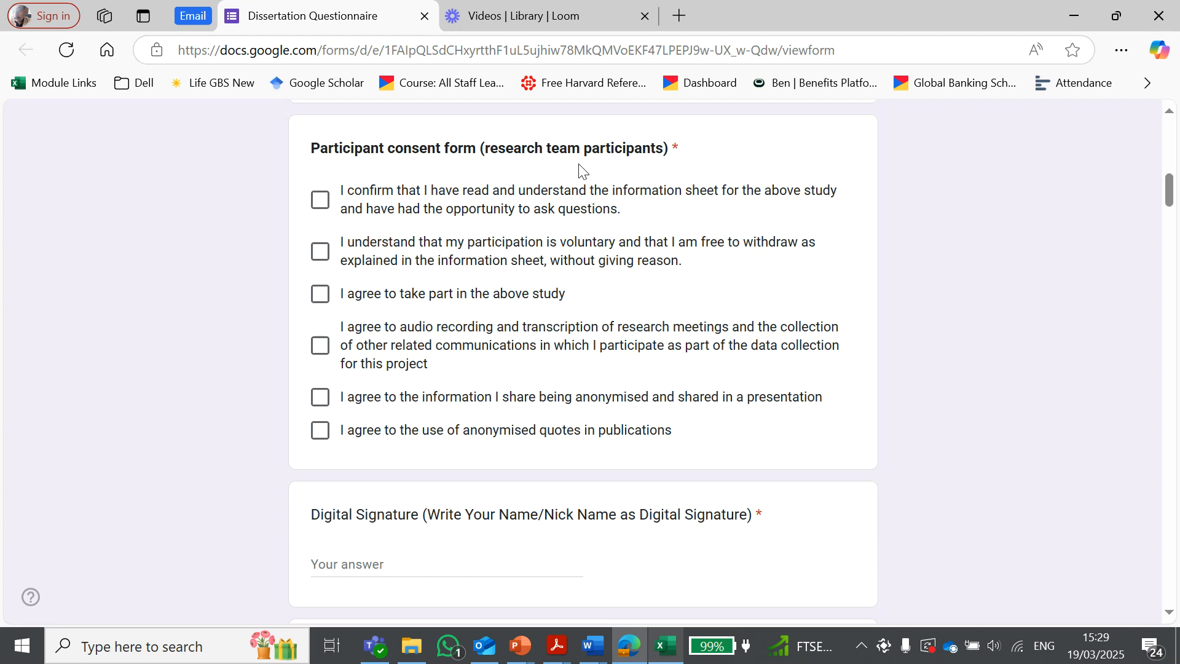
scroll(672, 342, "down", 8)
scroll(680, 319, "down", 20)
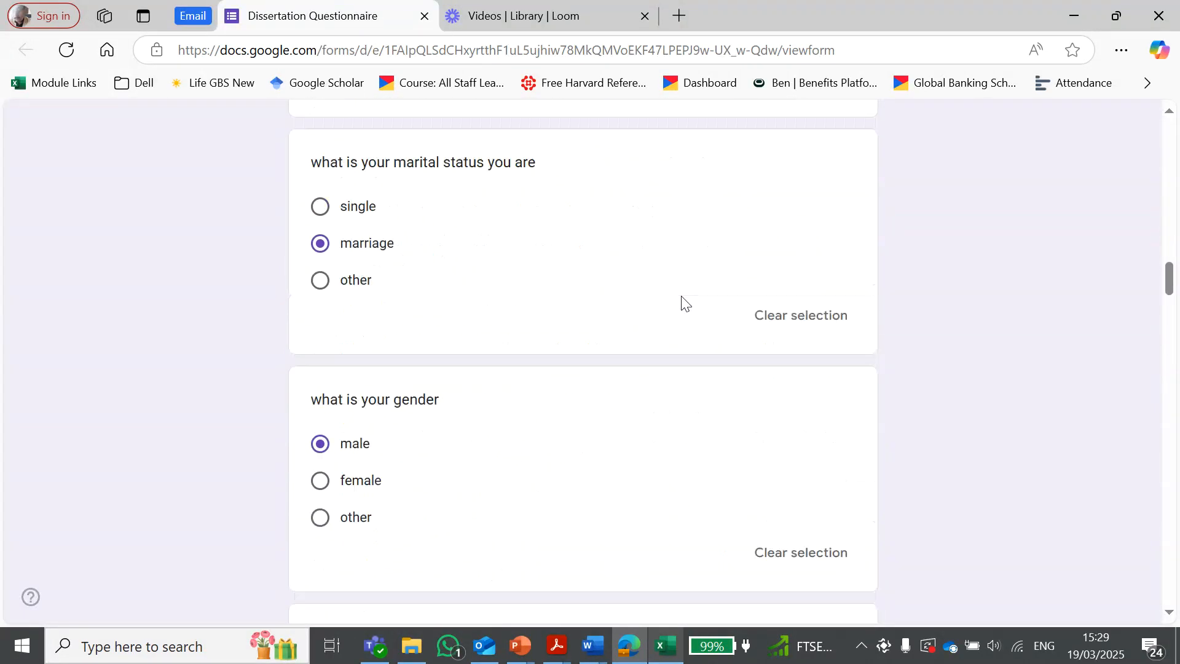
scroll(683, 298, "up", 4)
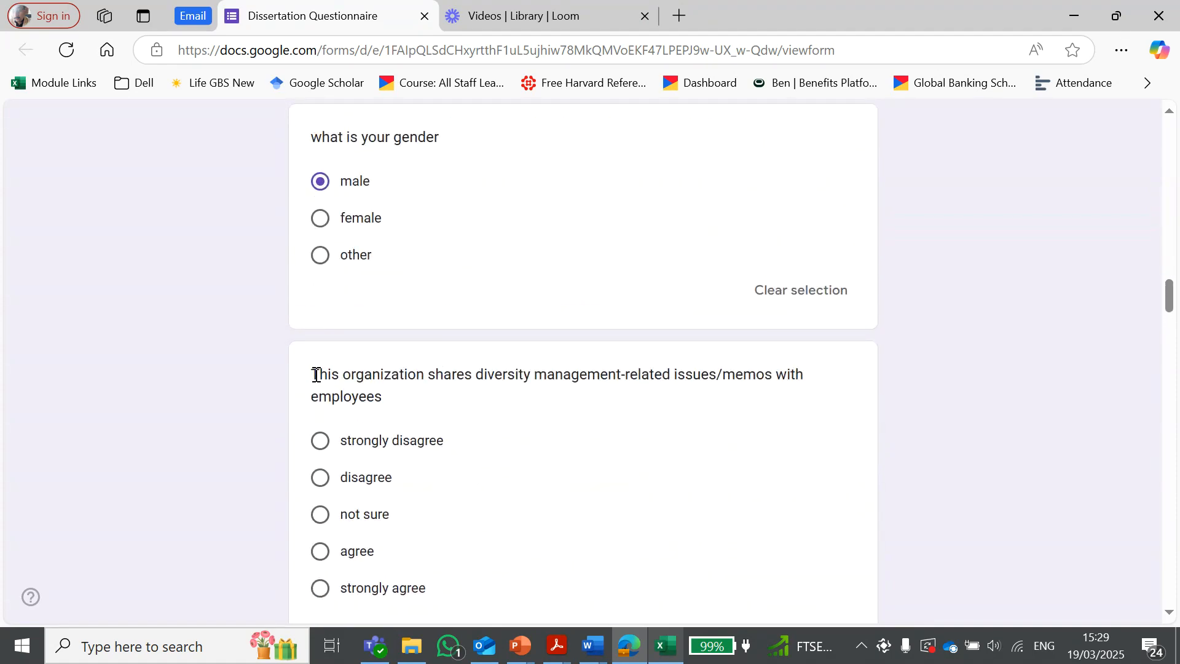
scroll(316, 374, "down", 1)
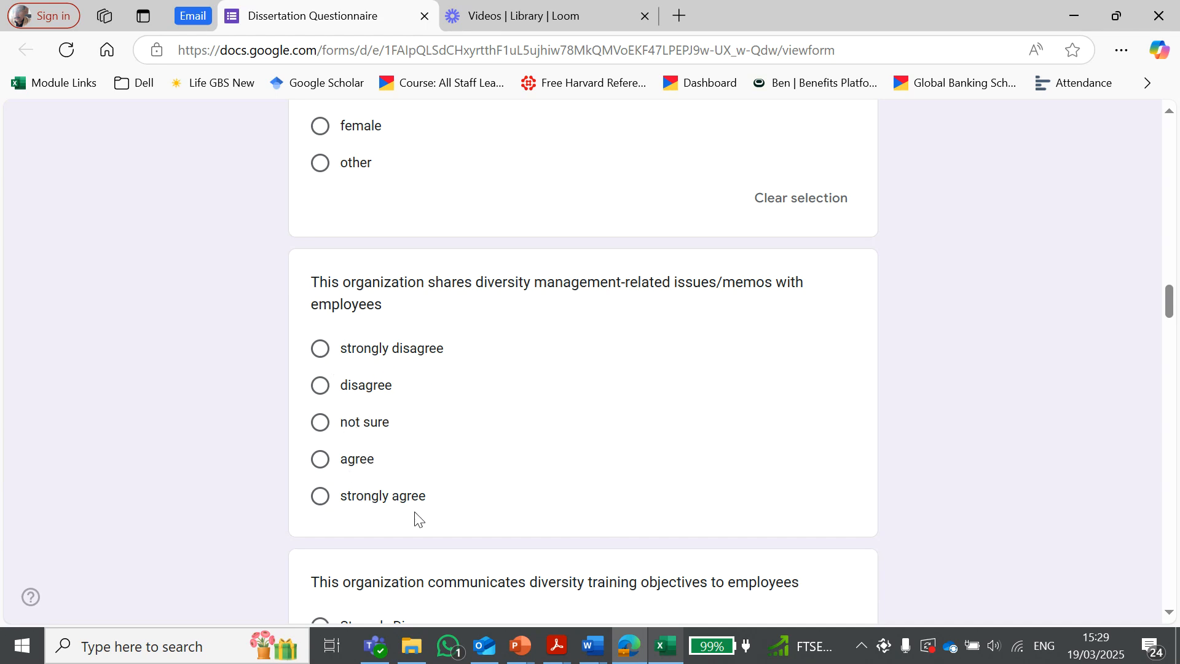
scroll(581, 455, "down", 15)
scroll(587, 394, "down", 15)
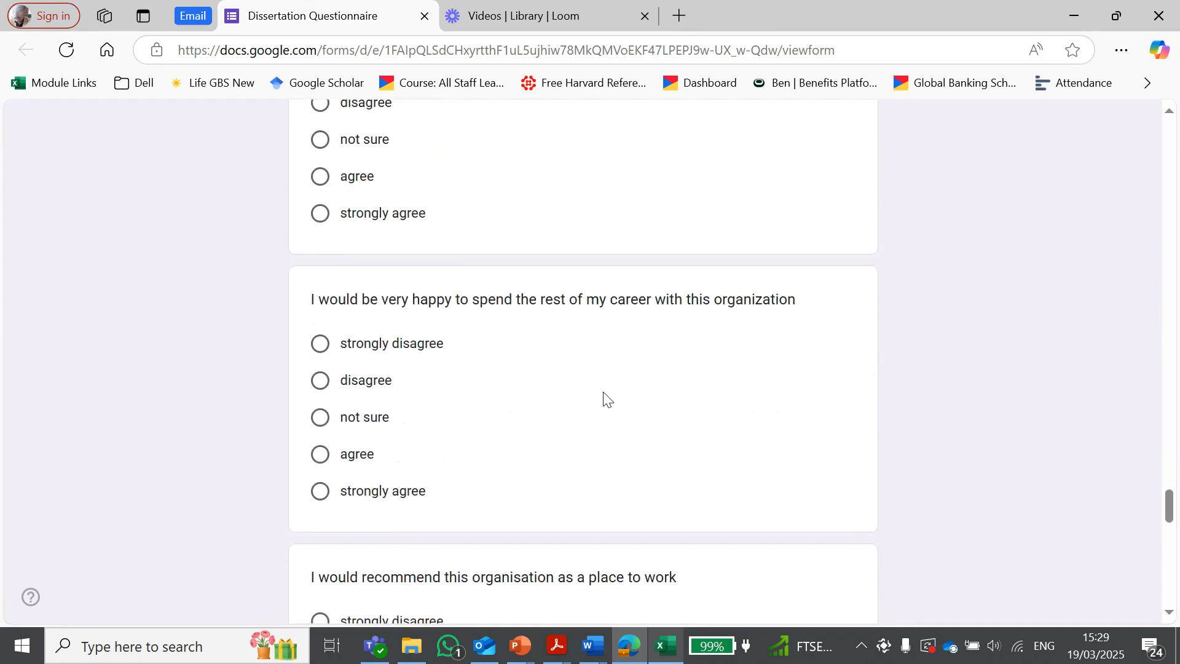
Switch from the questionnaire form to the exported responses spreadsheet in Excel
scroll(605, 400, "down", 15)
scroll(605, 400, "up", 10)
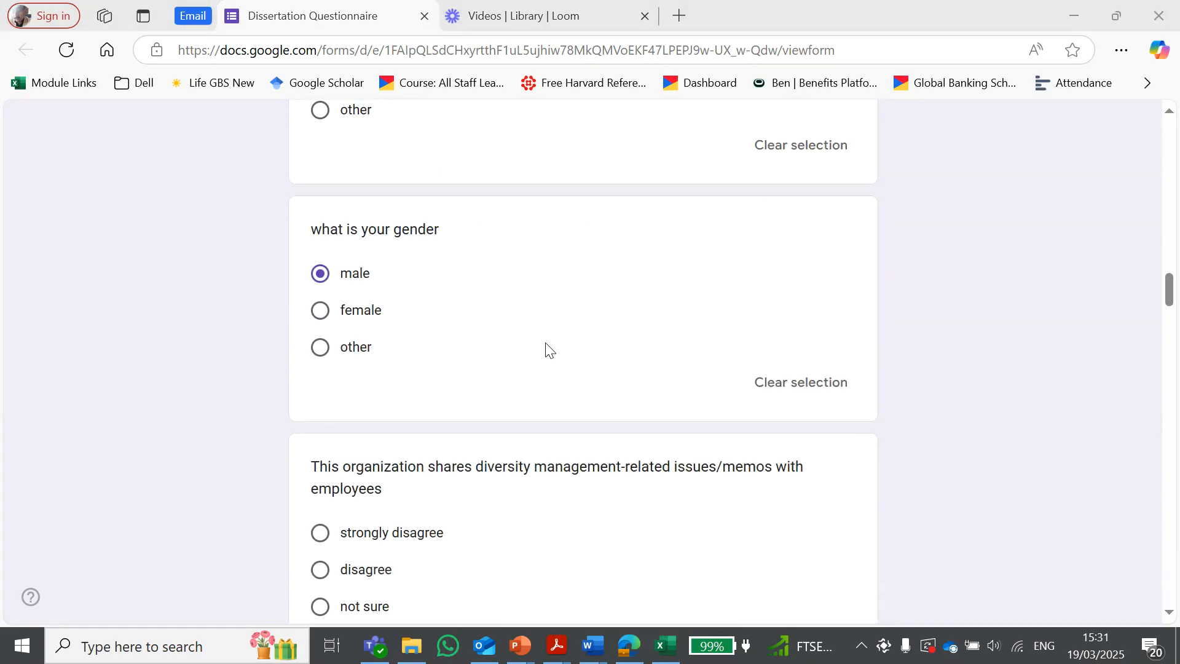
scroll(550, 350, "up", 20)
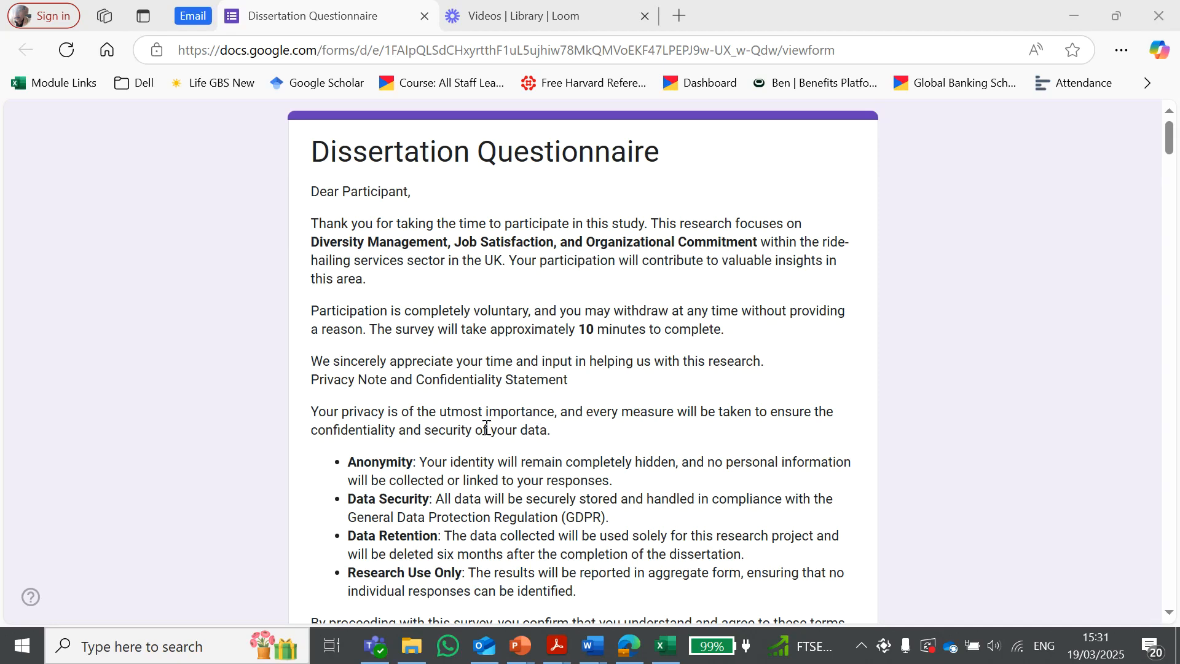
left_click(666, 645)
left_click(759, 591)
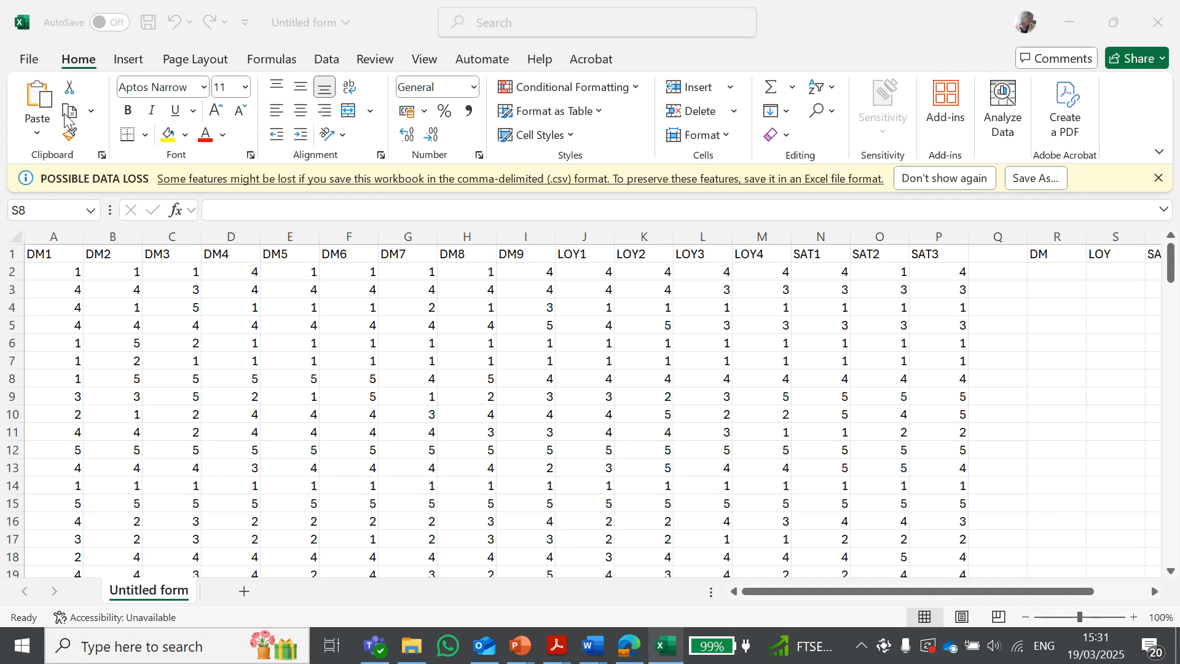
Examine the item column headings DM1 to DM9, LOY1 to LOY4 and SAT1 to SAT3
left_click(522, 257)
left_click(106, 257)
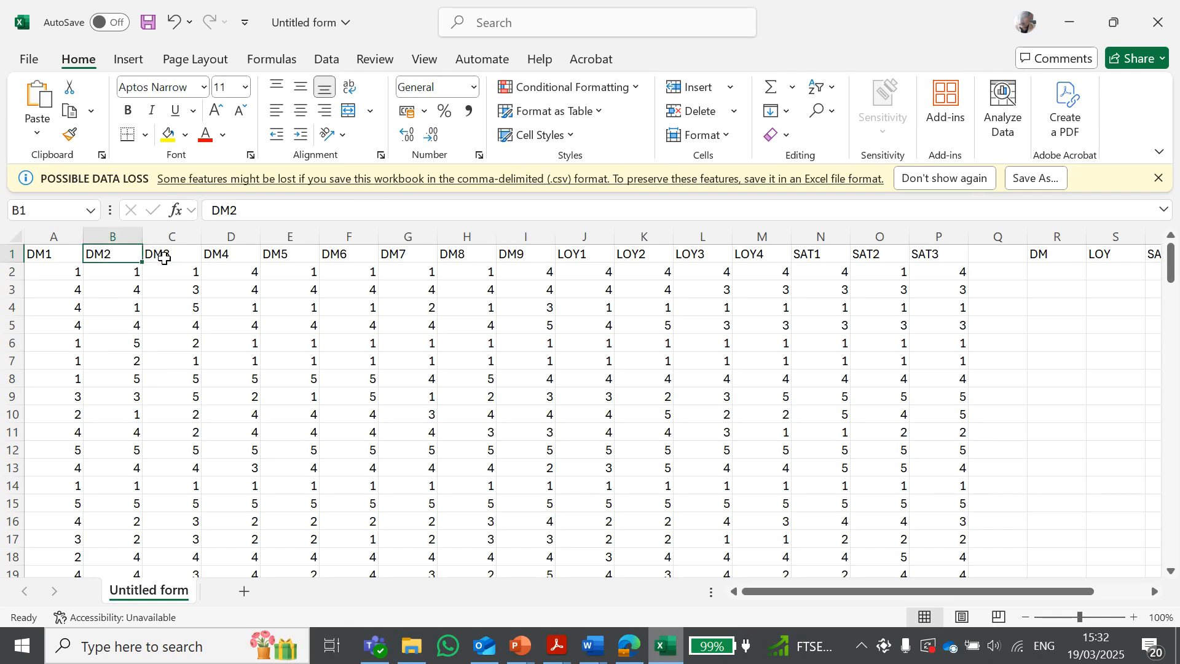
left_click(165, 258)
left_click(214, 257)
left_click(275, 257)
left_click(336, 257)
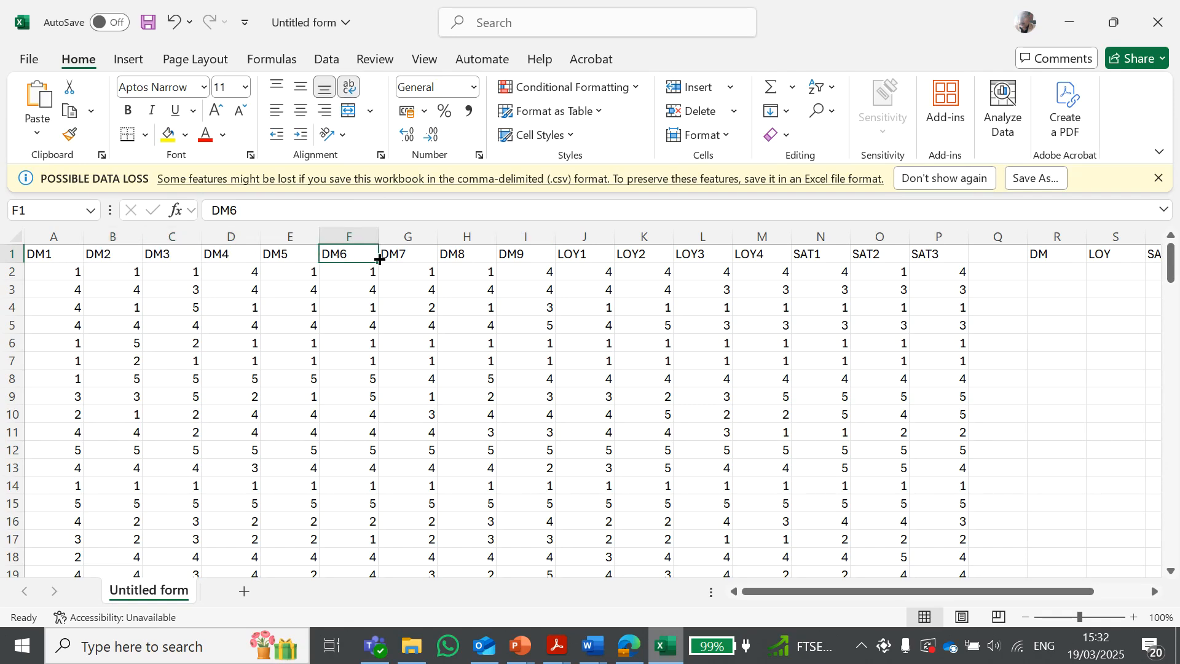
left_click(396, 258)
left_click(458, 255)
left_click(531, 262)
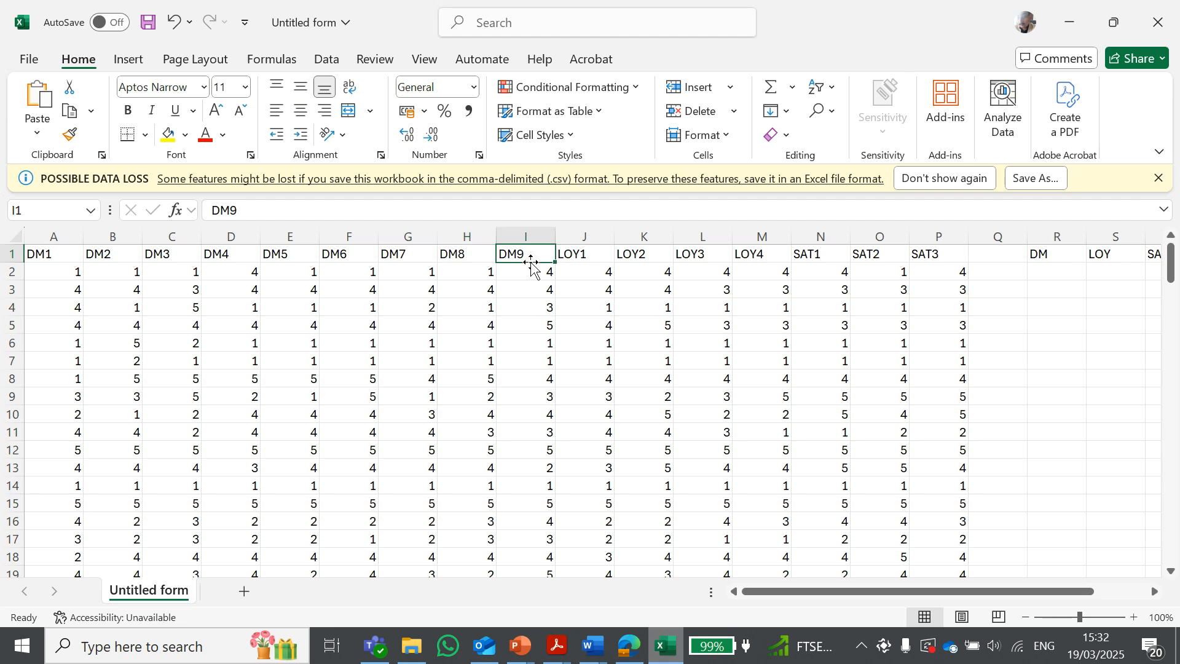
left_click(594, 257)
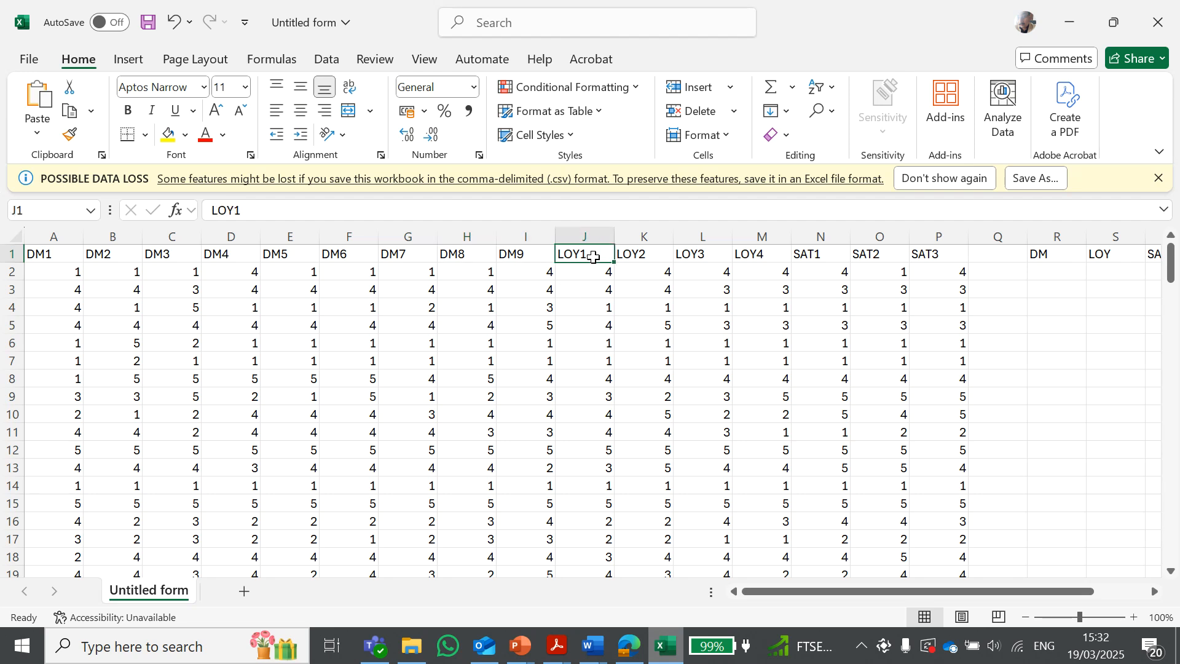
left_click(625, 254)
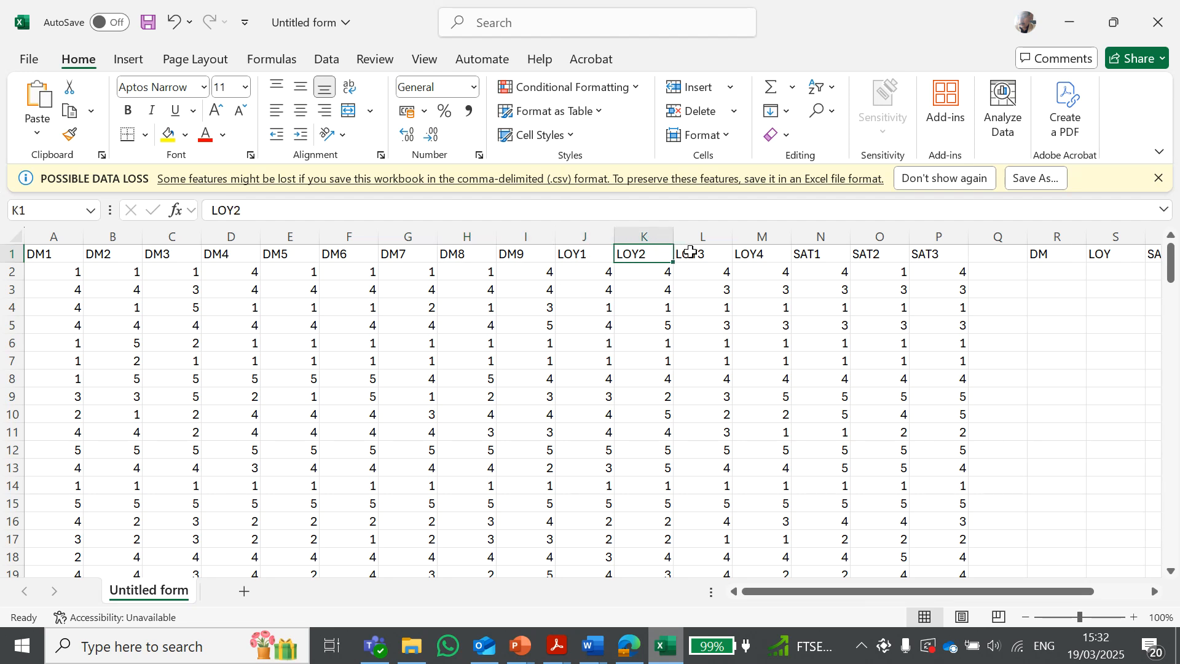
left_click(690, 252)
left_click(747, 253)
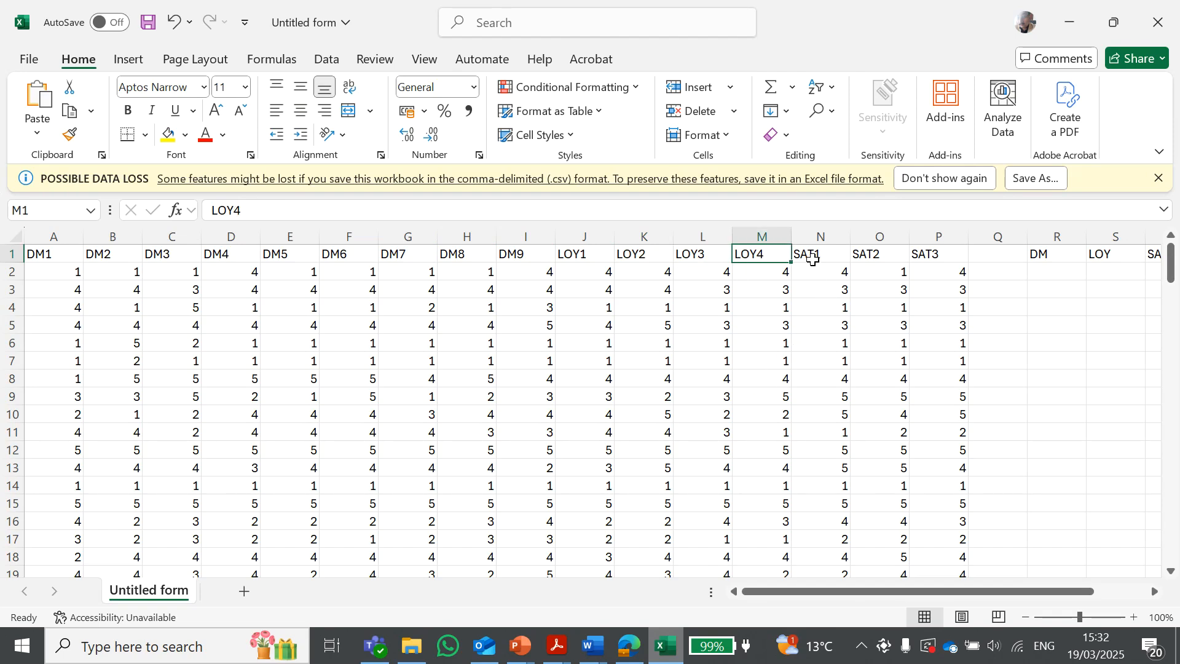
left_click(812, 258)
left_click(873, 257)
left_click(940, 258)
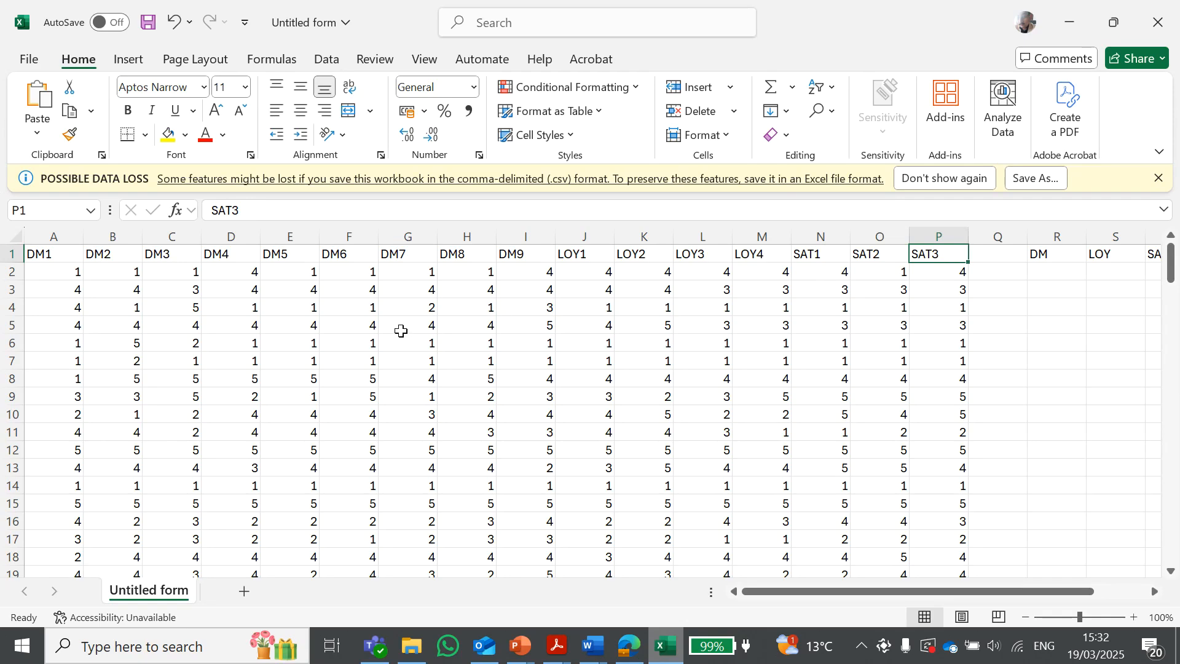
Scroll through the response rows of the spreadsheet and return to the top
scroll(414, 363, "down", 15)
scroll(415, 364, "down", 20)
scroll(414, 363, "down", 6)
scroll(414, 363, "up", 20)
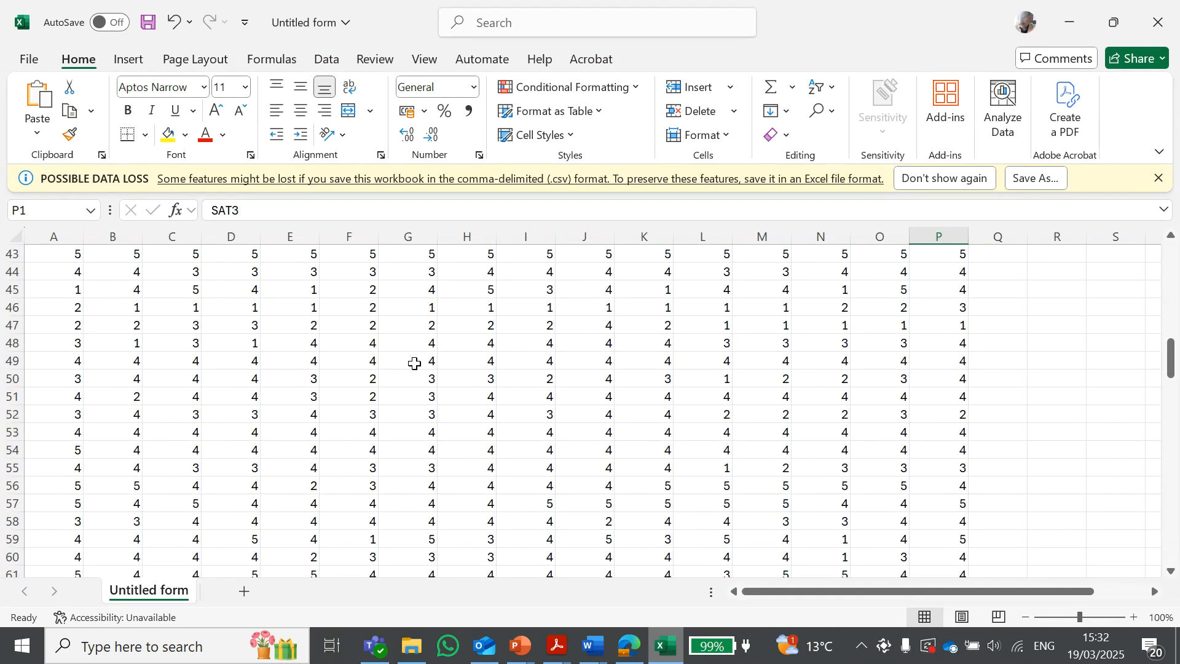
scroll(415, 363, "up", 14)
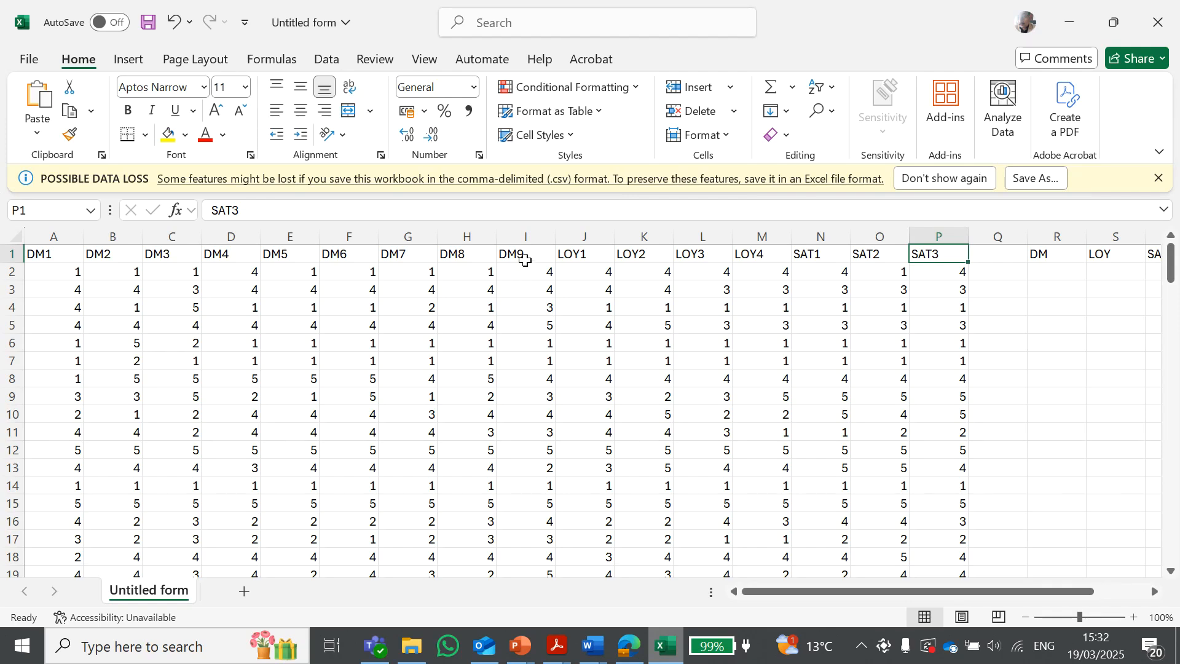
Highlight the DM, LOY and SAT heading groups to identify which columns belong to each construct
left_click_drag(526, 260, 126, 256)
left_click(456, 291)
left_click_drag(526, 257, 158, 256)
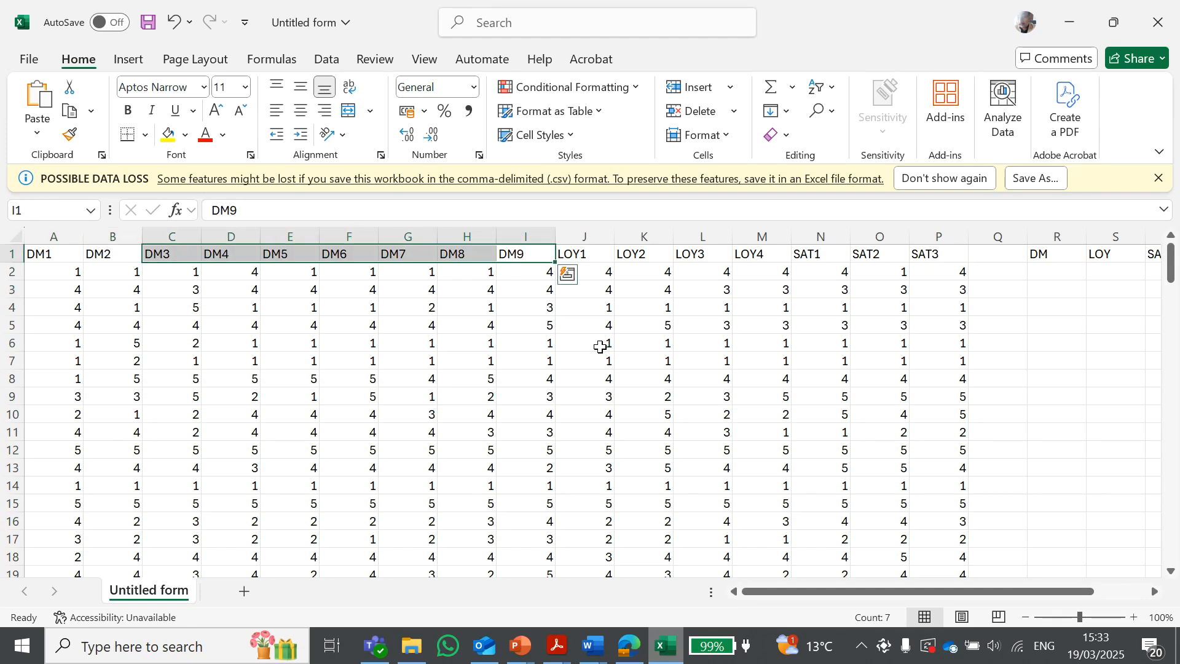
left_click(602, 346)
left_click_drag(581, 255, 751, 256)
left_click(590, 283)
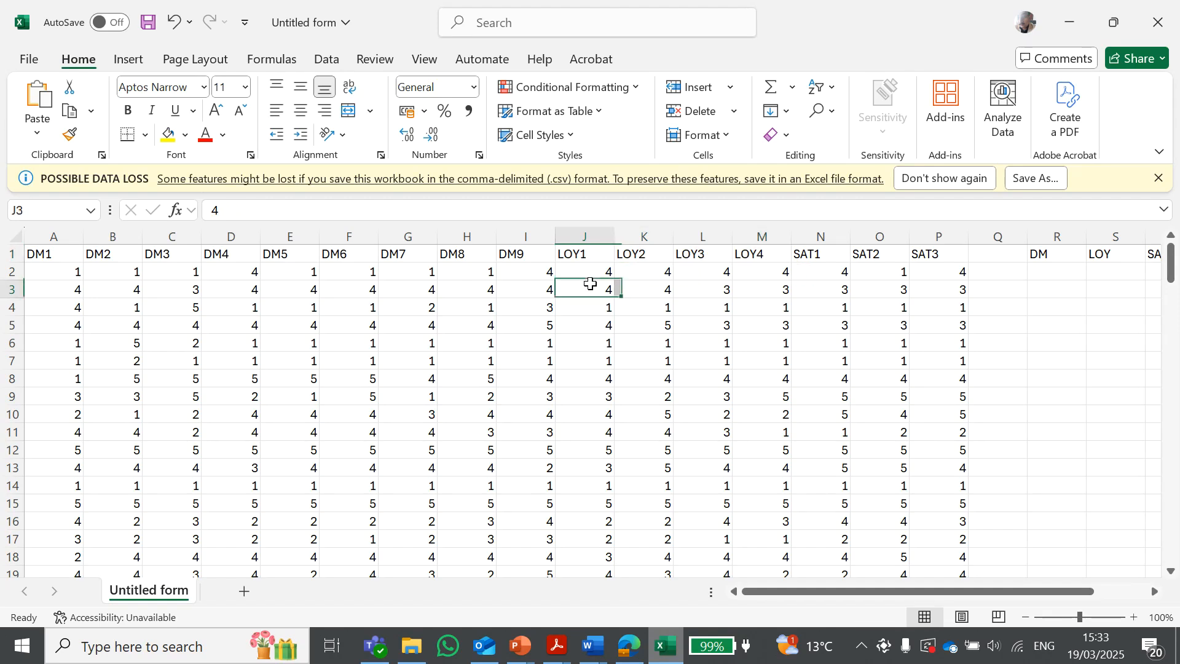
left_click_drag(587, 257, 977, 253)
left_click_drag(887, 252, 941, 253)
left_click_drag(759, 256, 565, 254)
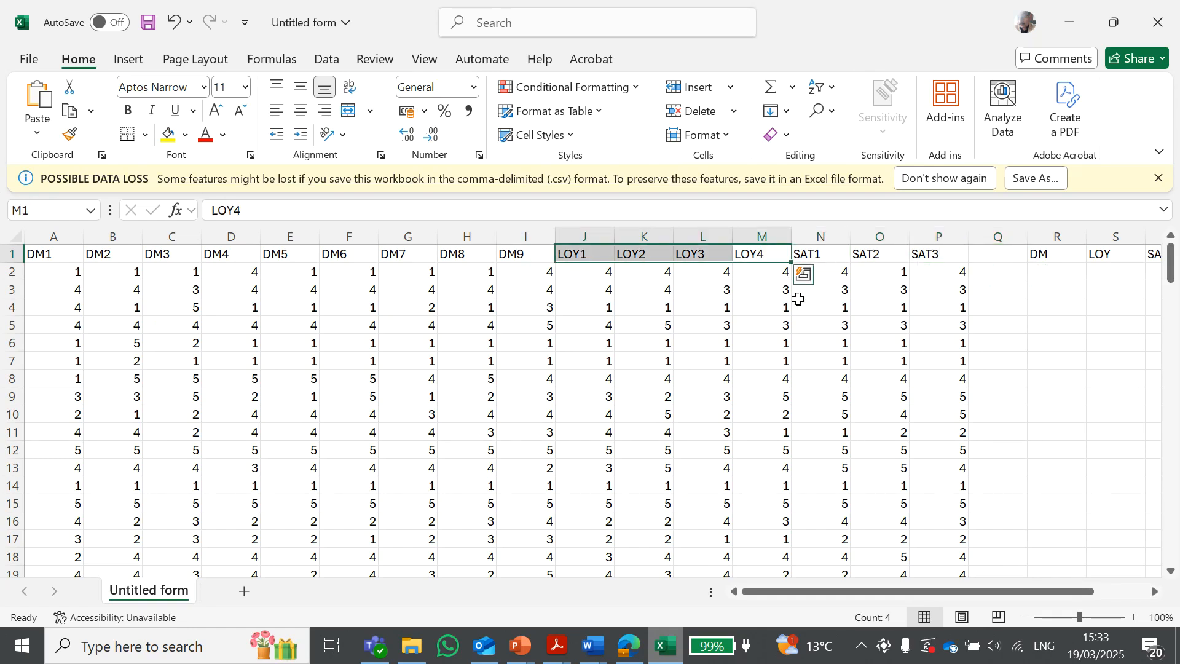
left_click(837, 319)
left_click_drag(820, 253, 933, 254)
left_click(997, 376)
left_click(1051, 271)
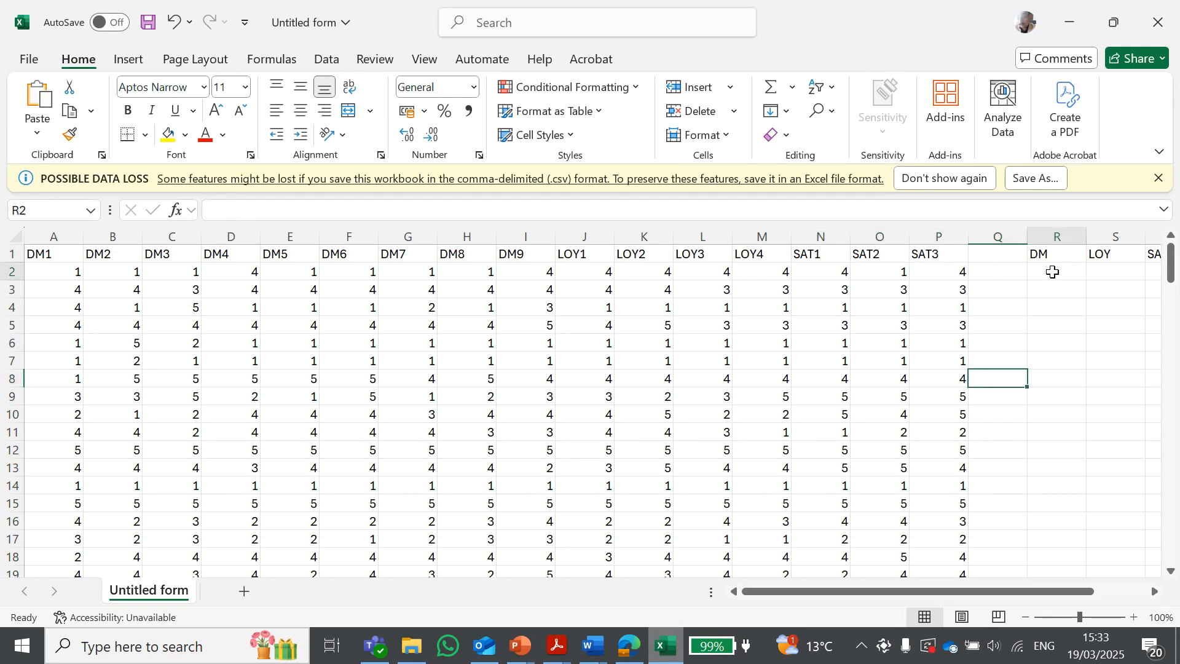
left_click_drag(1050, 592, 1012, 595)
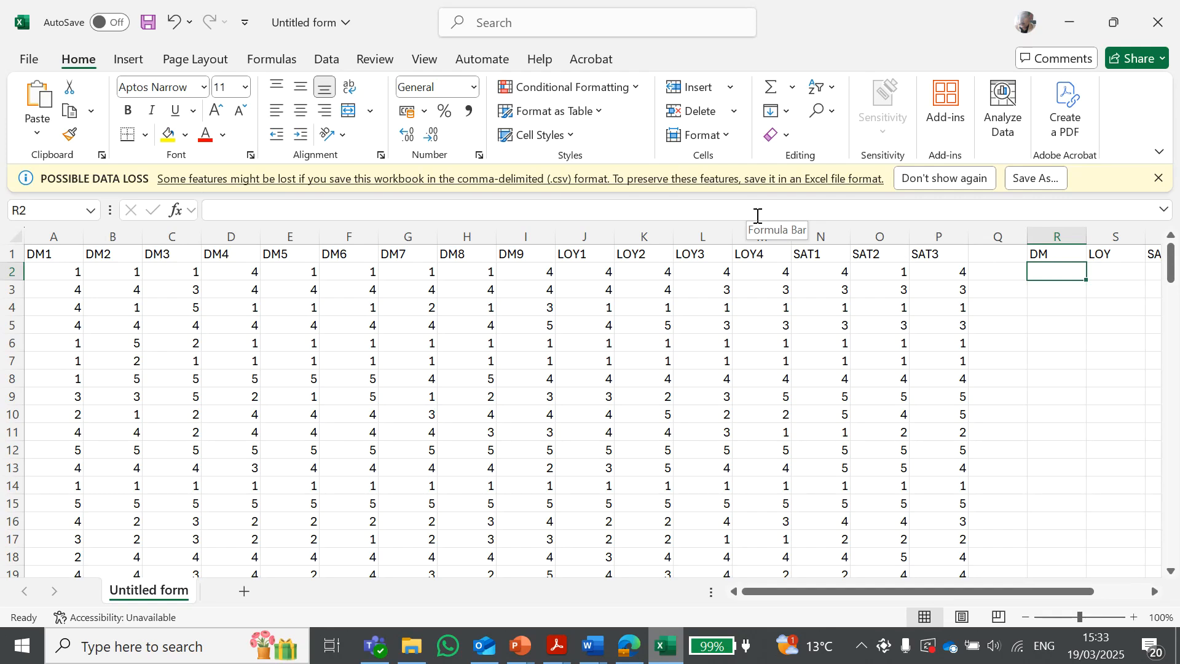
Enter =AVERAGE(A2:I2) in the first row under the DM heading to average the nine diversity items
left_click(758, 215)
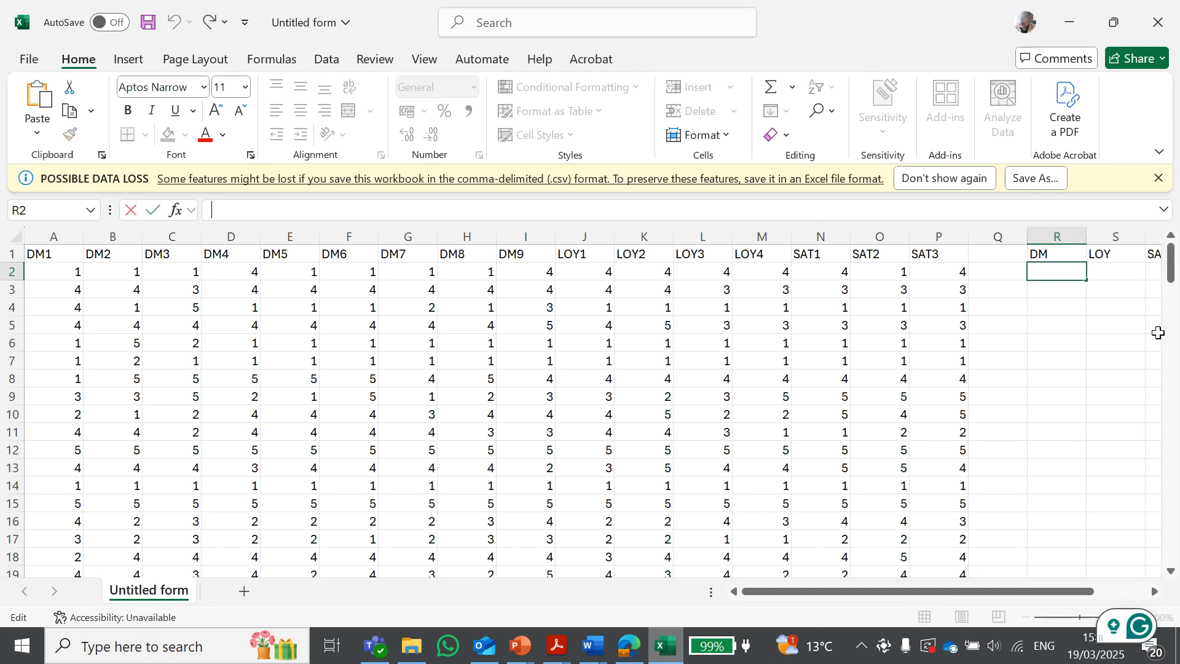
left_click(1038, 346)
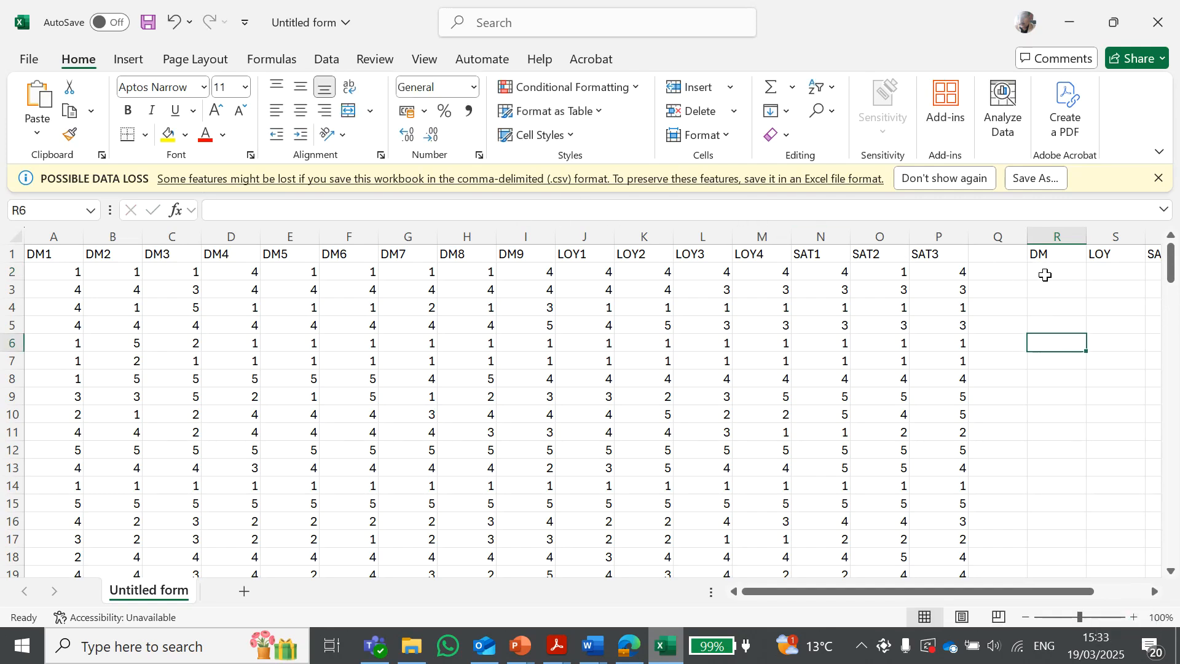
left_click(1046, 272)
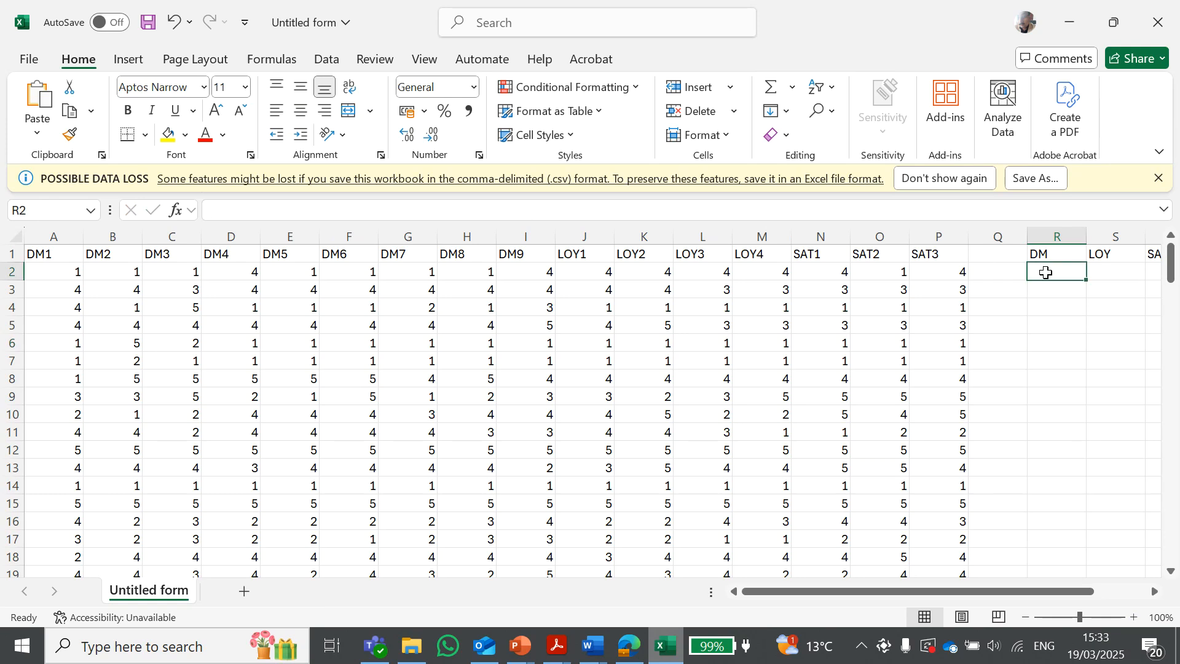
left_click(236, 212)
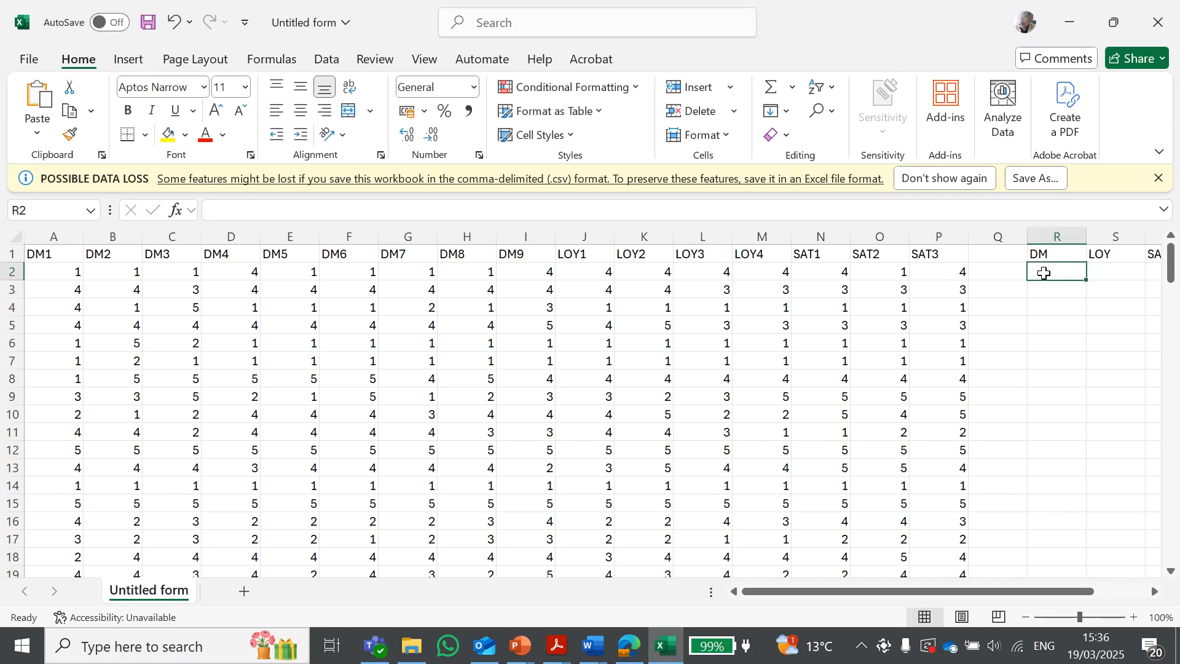
left_click(289, 209)
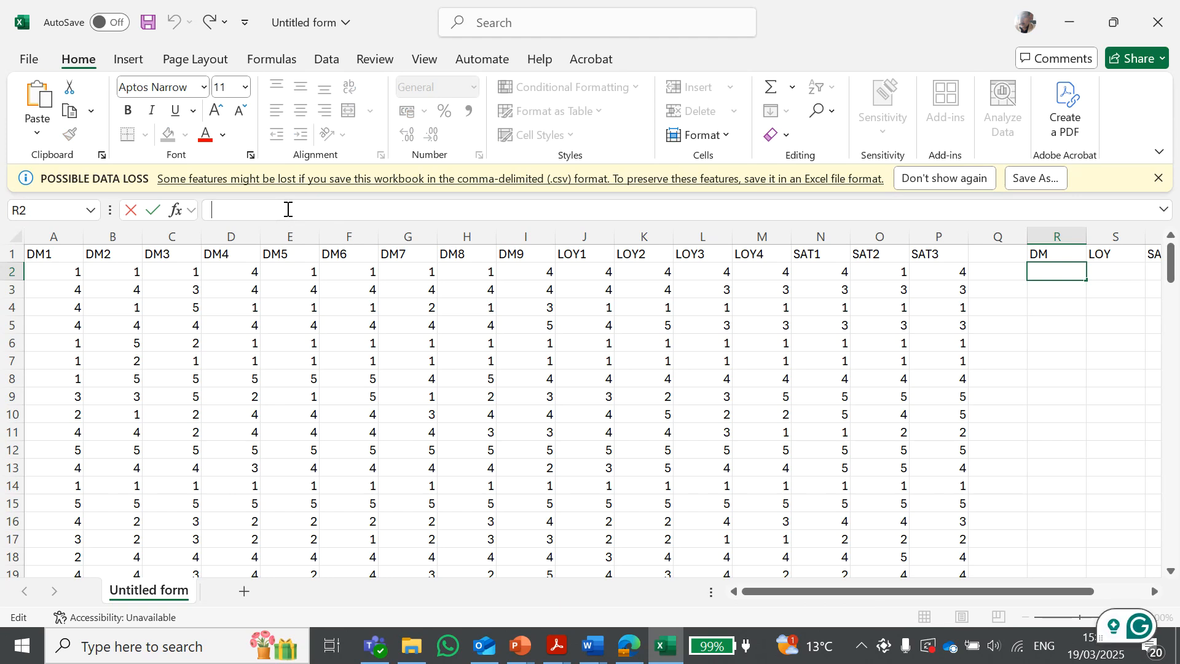
type("=")
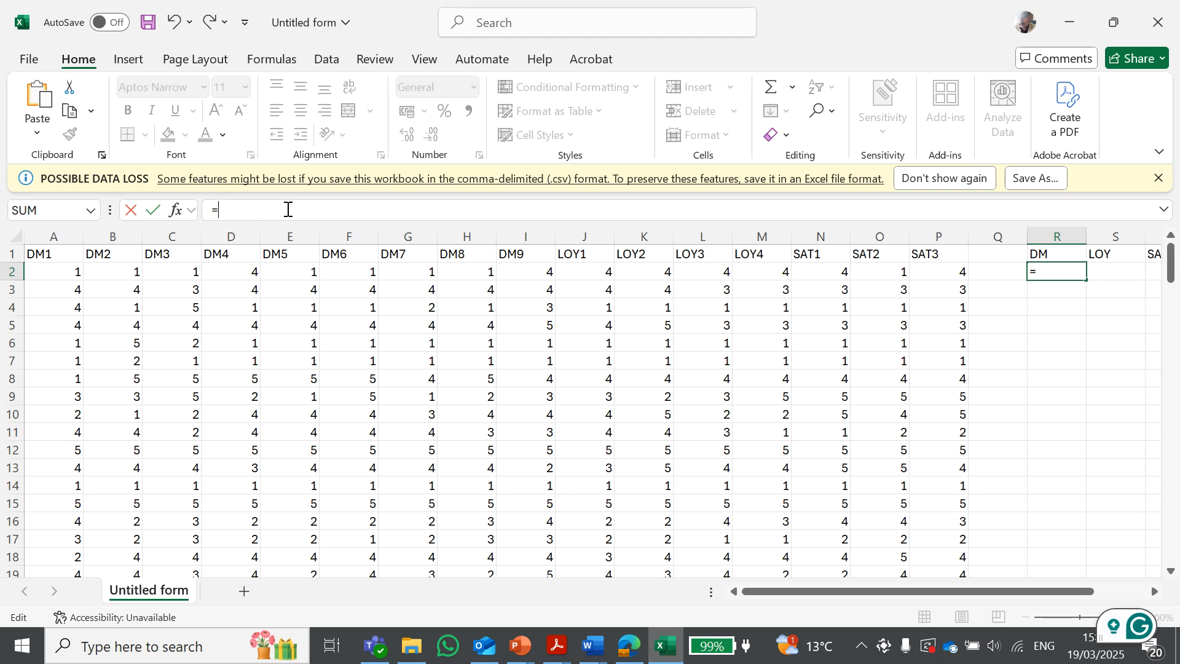
type("av")
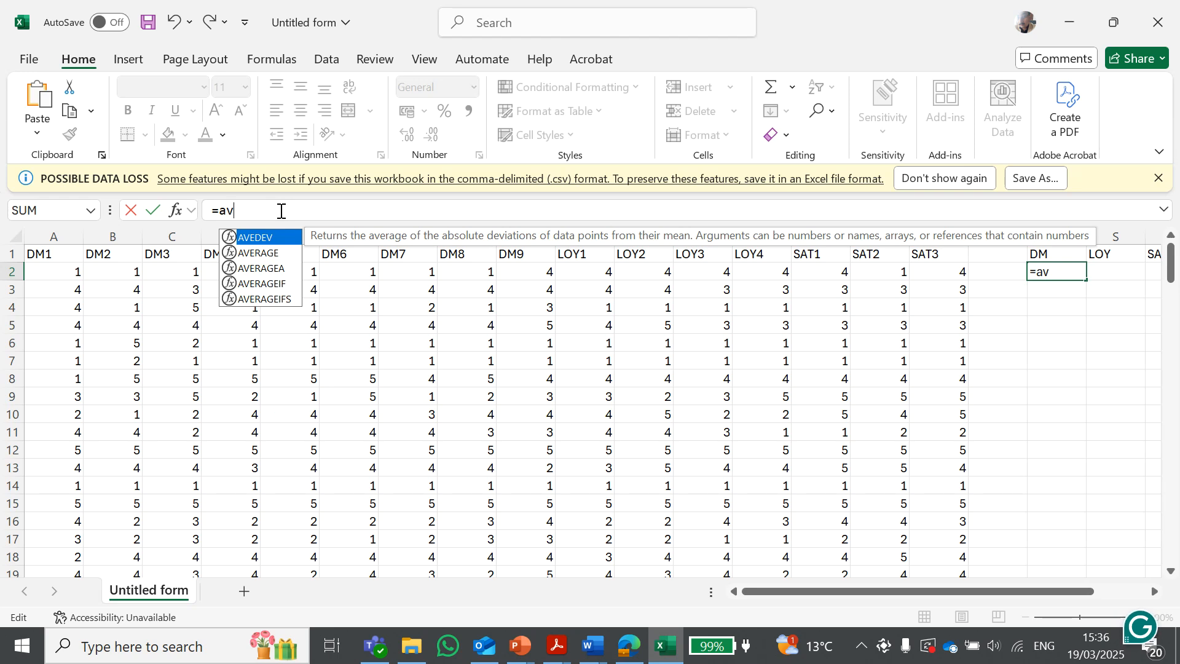
left_click(264, 256)
double_click(264, 255)
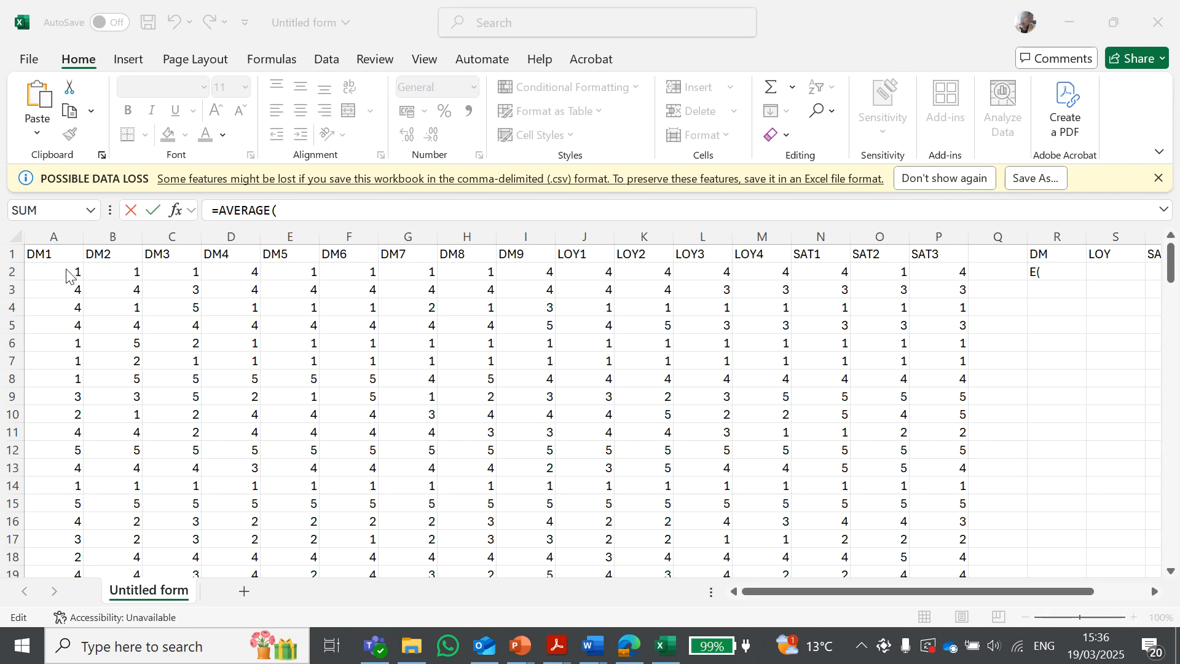
left_click(293, 213)
left_click_drag(68, 271, 534, 278)
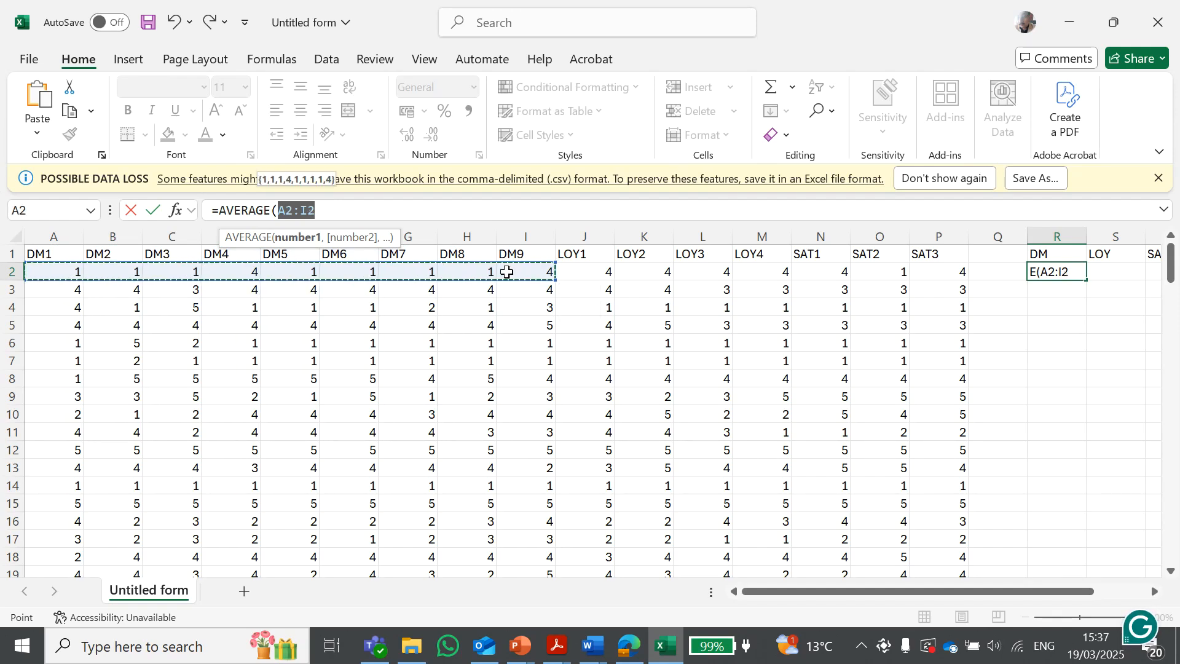
left_click(351, 212)
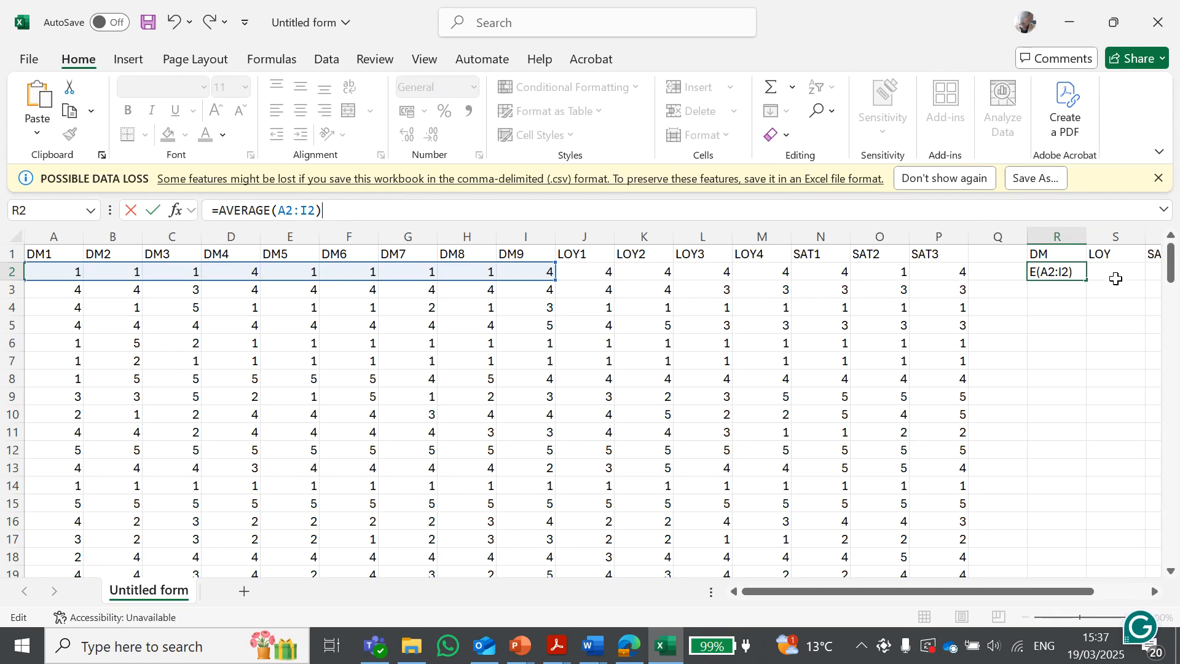
left_click(1117, 278)
left_click(1044, 270)
key("Right")
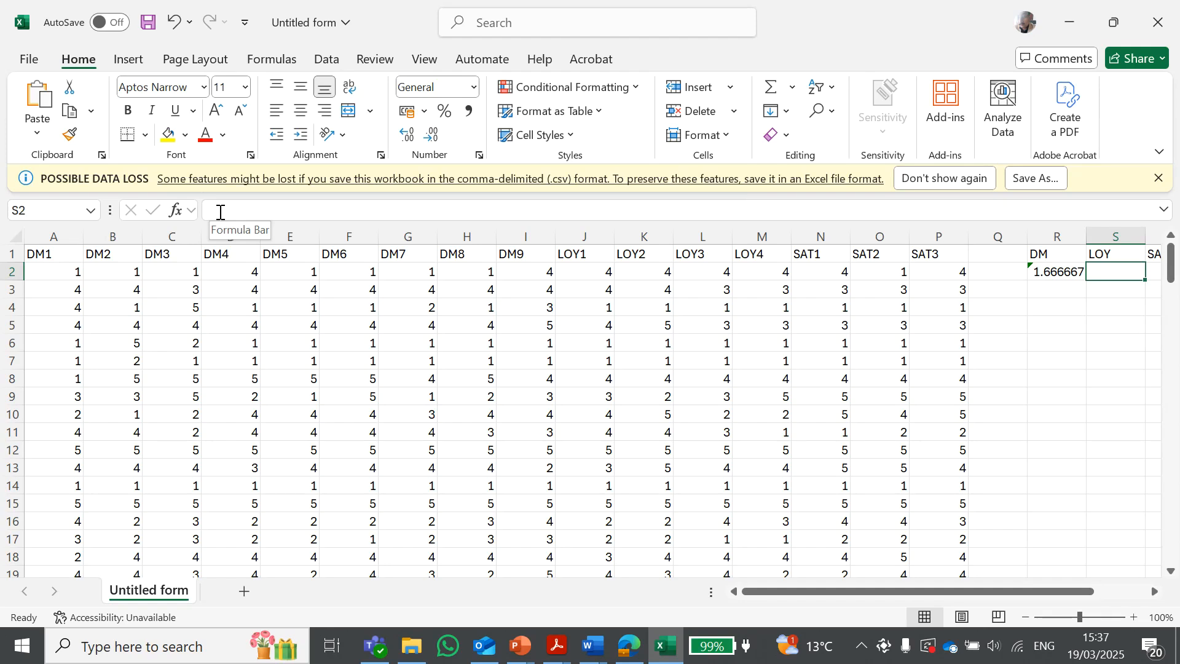
Enter =AVERAGE(J2:M2) in the first row under the LOY heading to average the four loyalty items
left_click(220, 212)
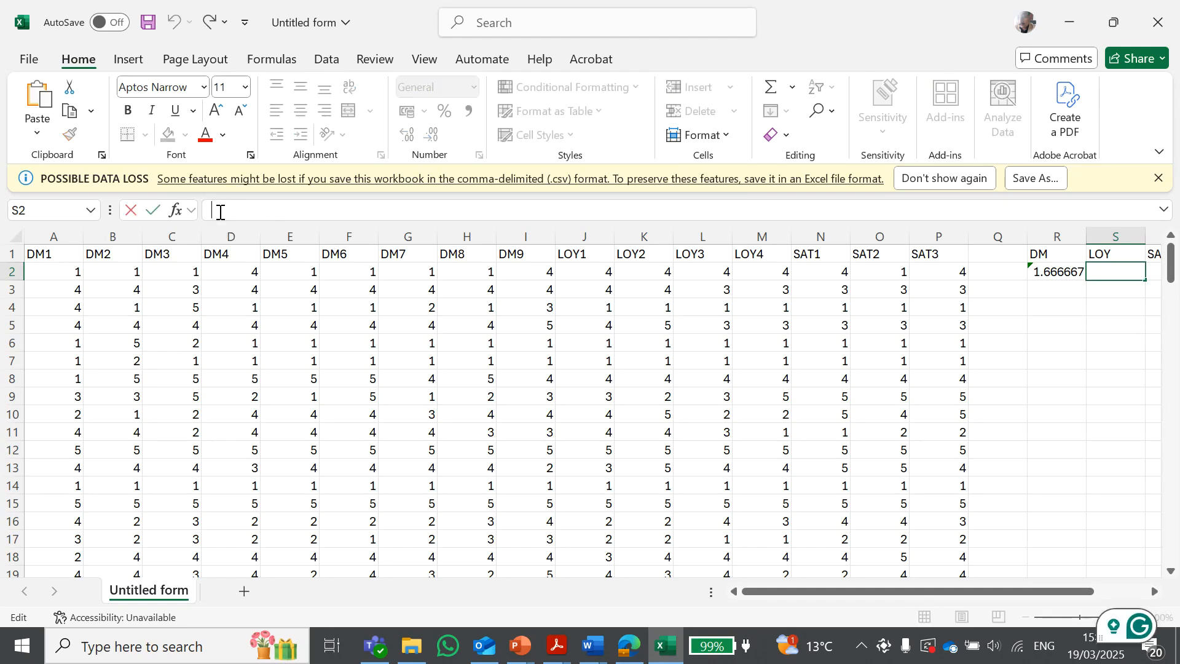
type("=")
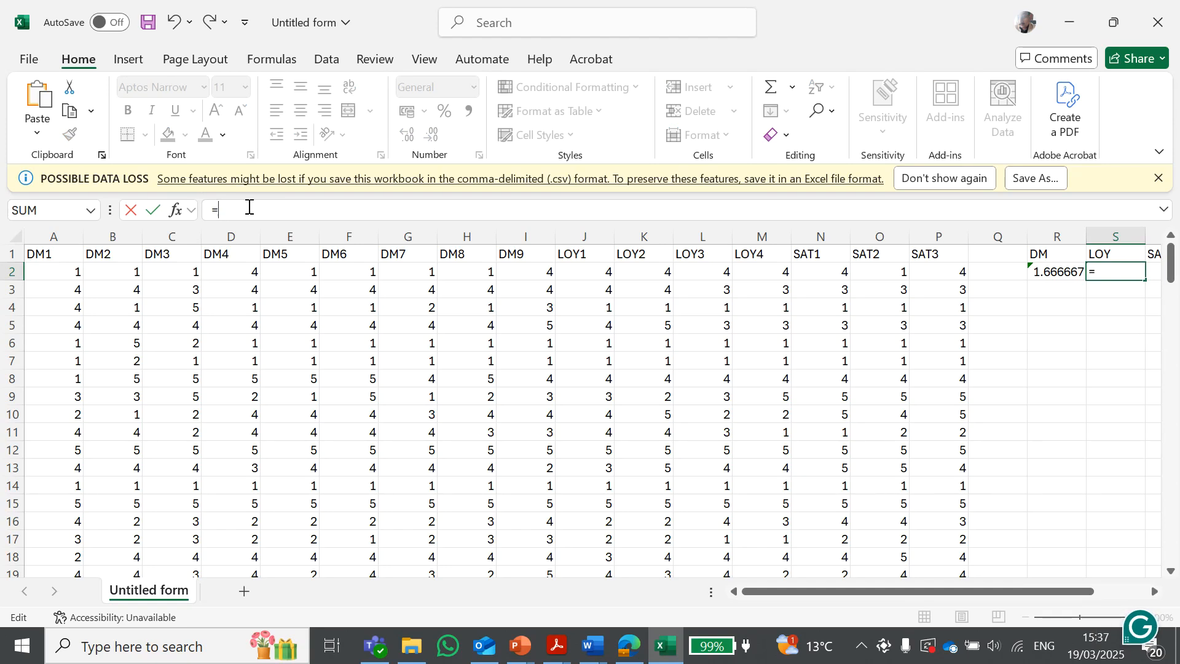
type("avg")
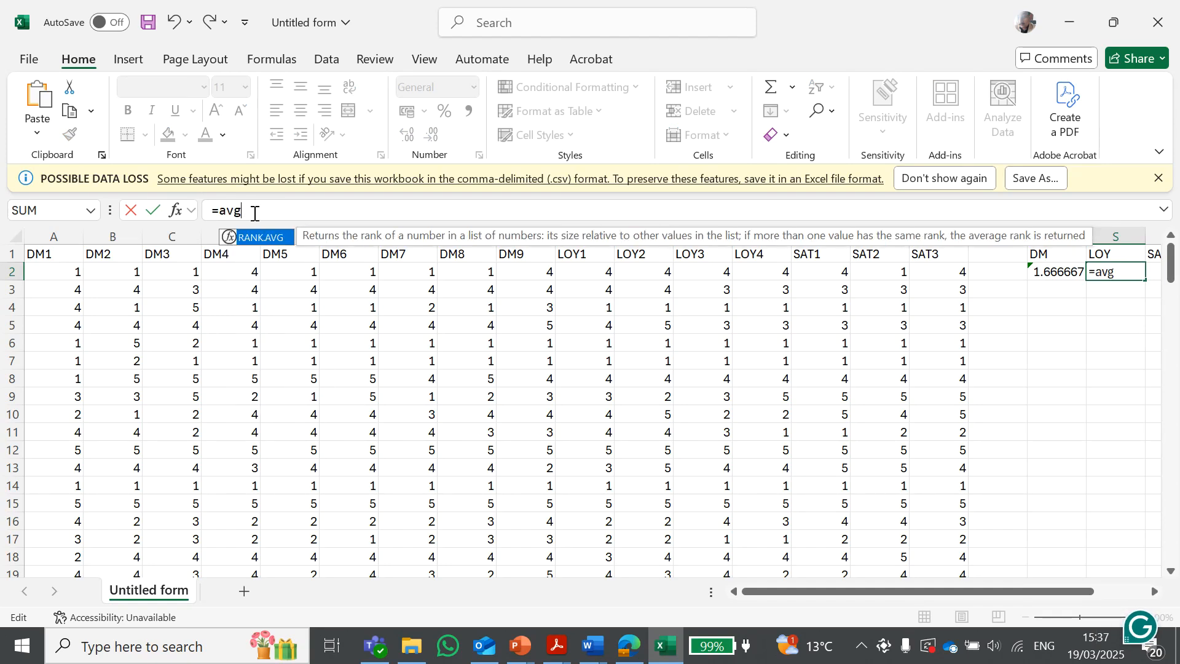
key("BackSpace")
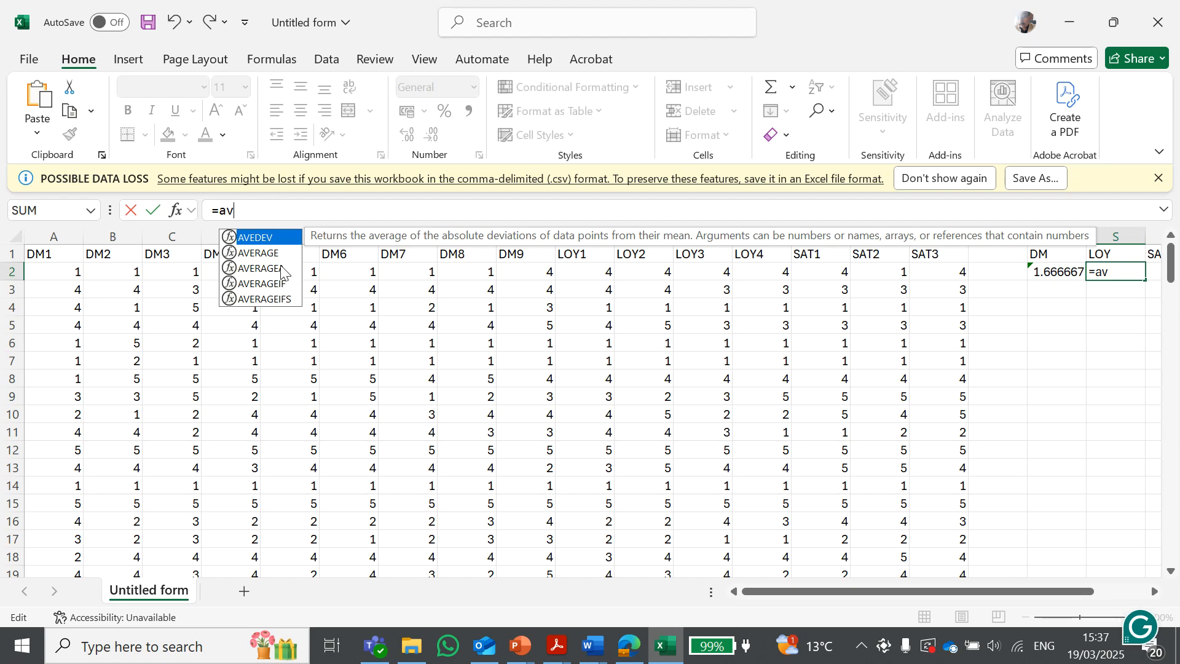
double_click(265, 254)
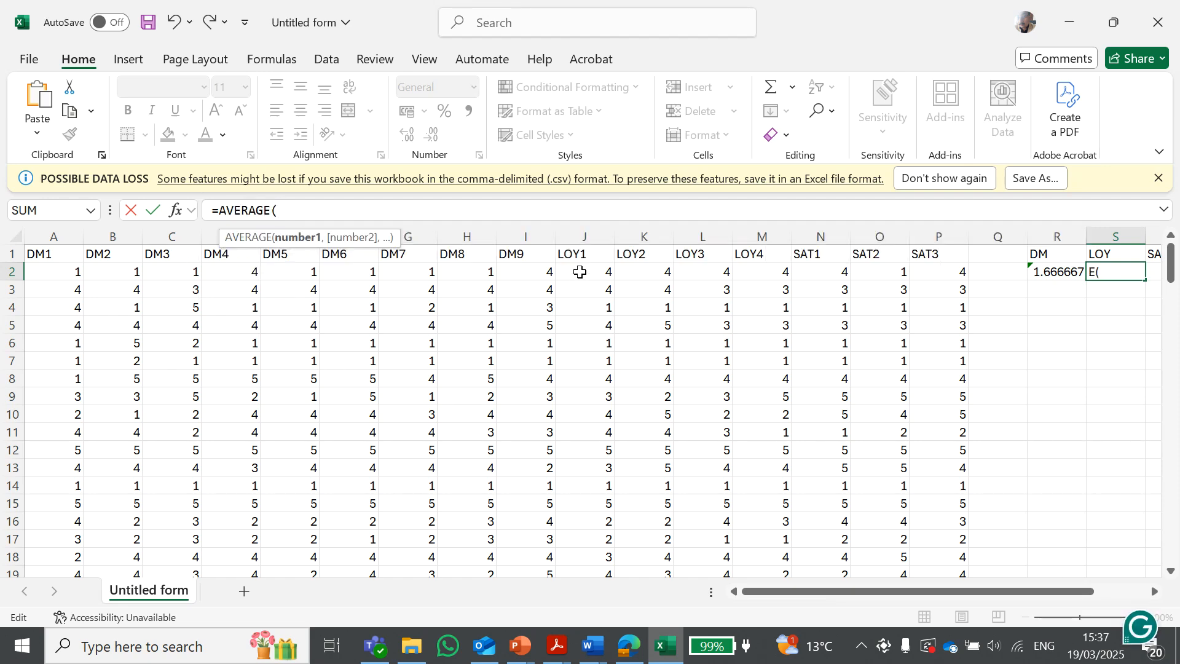
left_click(580, 272)
left_click_drag(580, 272, 757, 271)
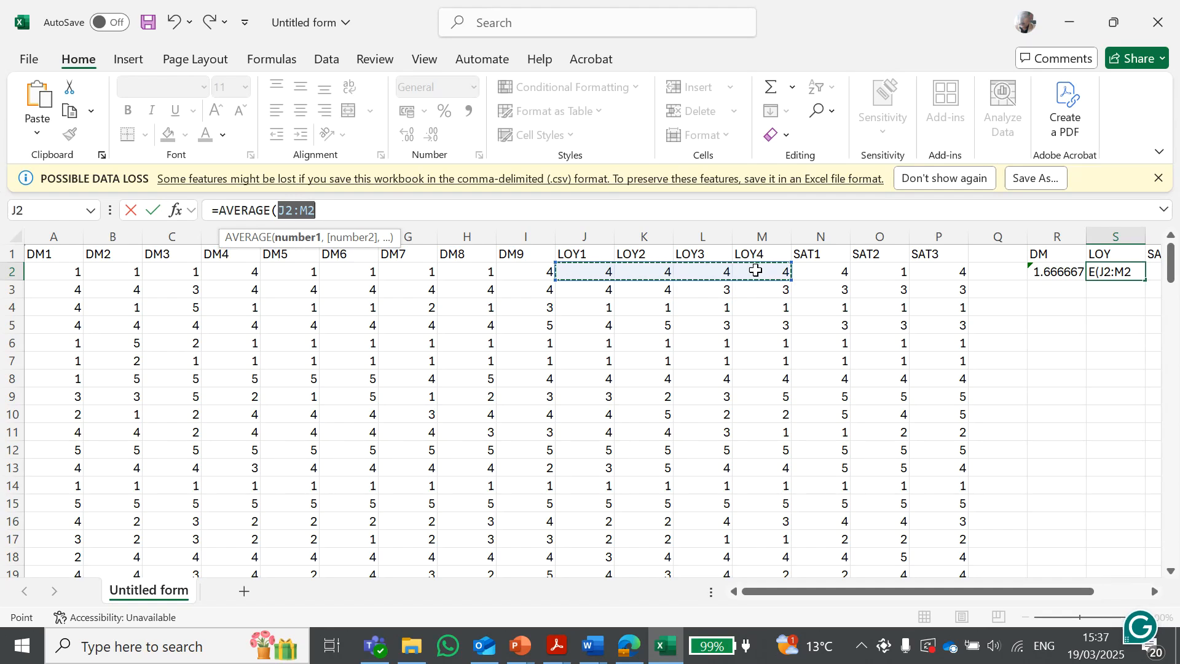
left_click(388, 206)
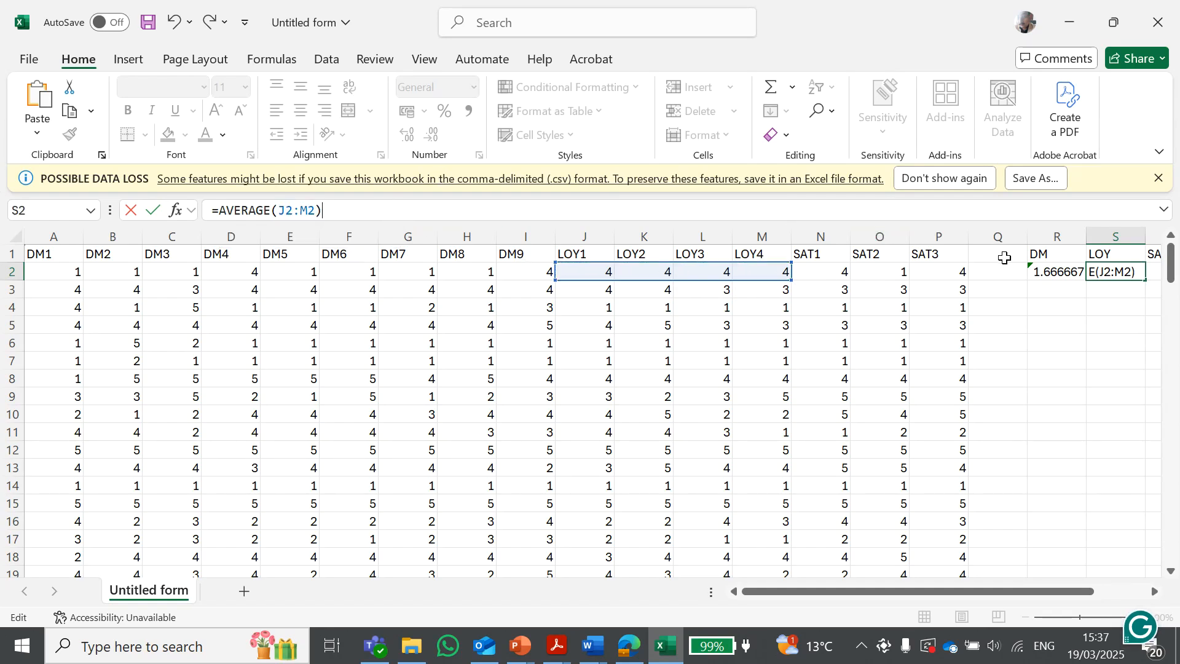
left_click(1068, 305)
Enter =AVERAGE(N2:P2) in the first row under the SAT heading to average the three satisfaction items
left_click_drag(1018, 597, 1087, 601)
left_click(1014, 274)
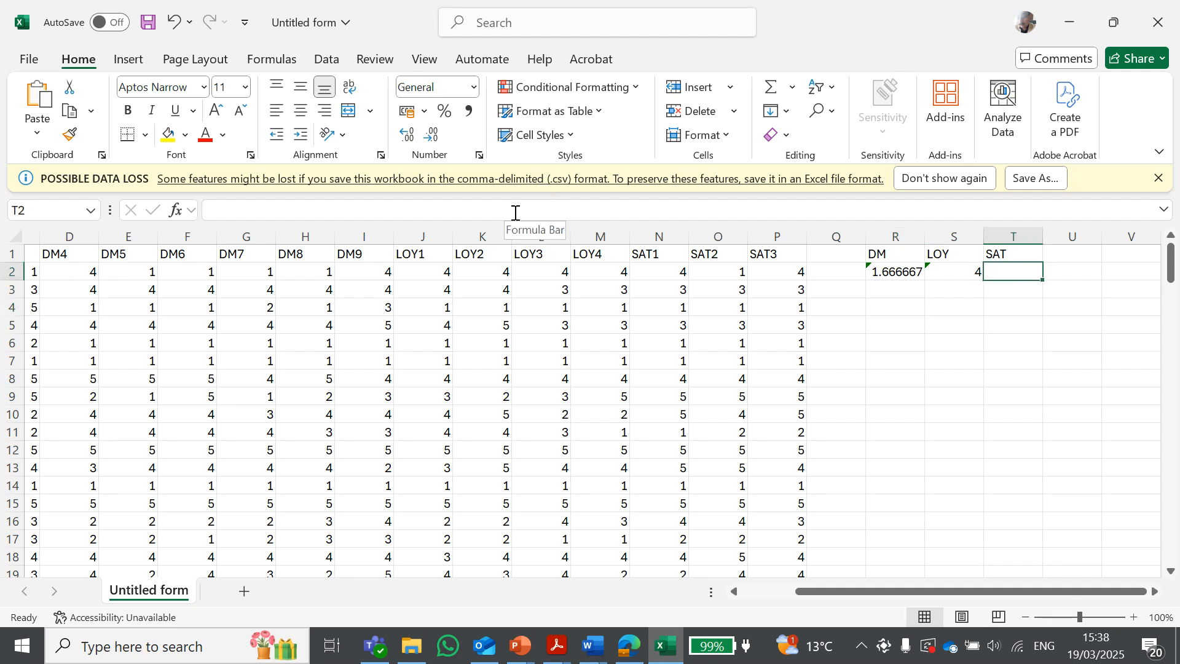
type("=")
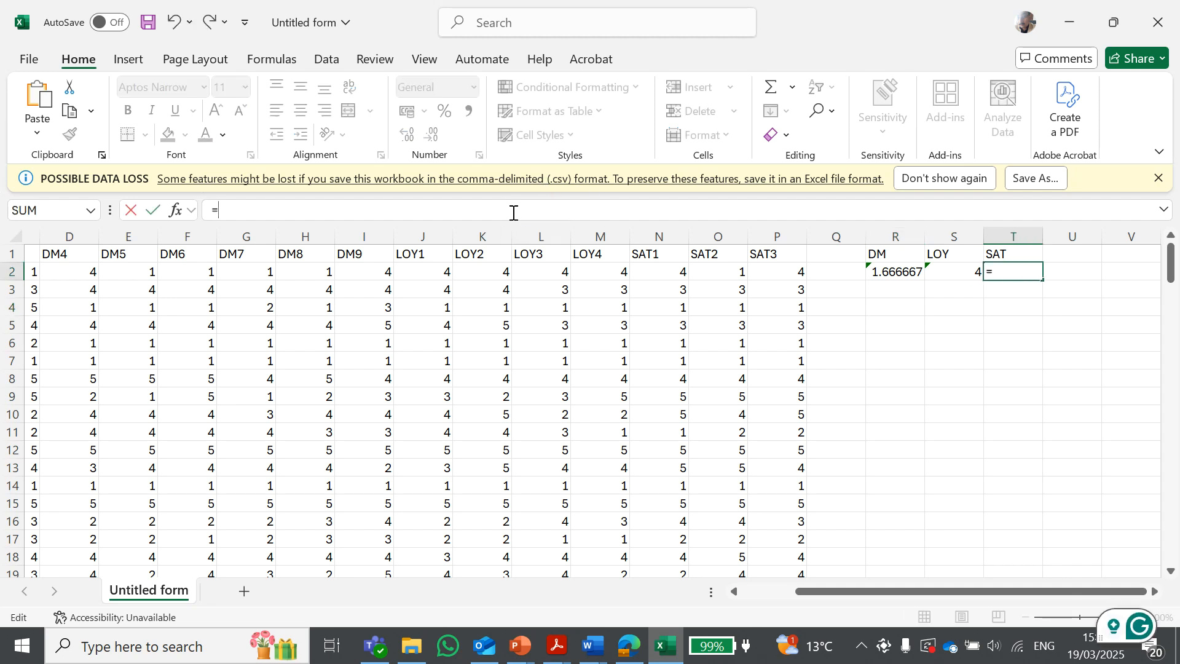
type("av")
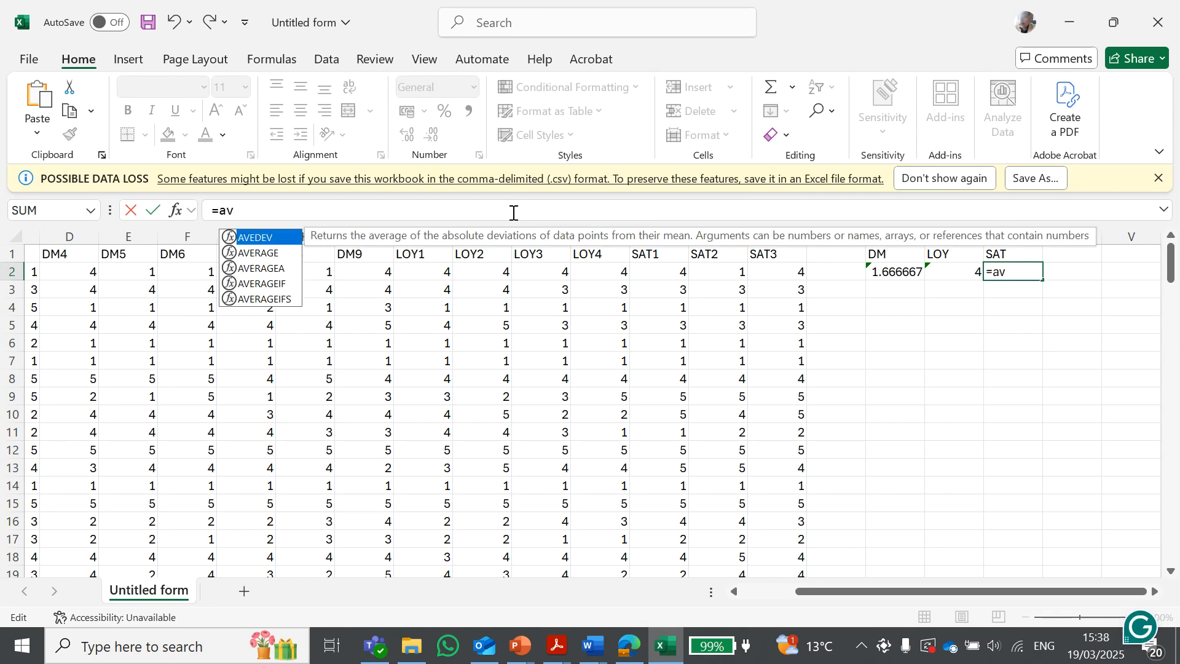
double_click(262, 254)
left_click_drag(663, 272, 762, 279)
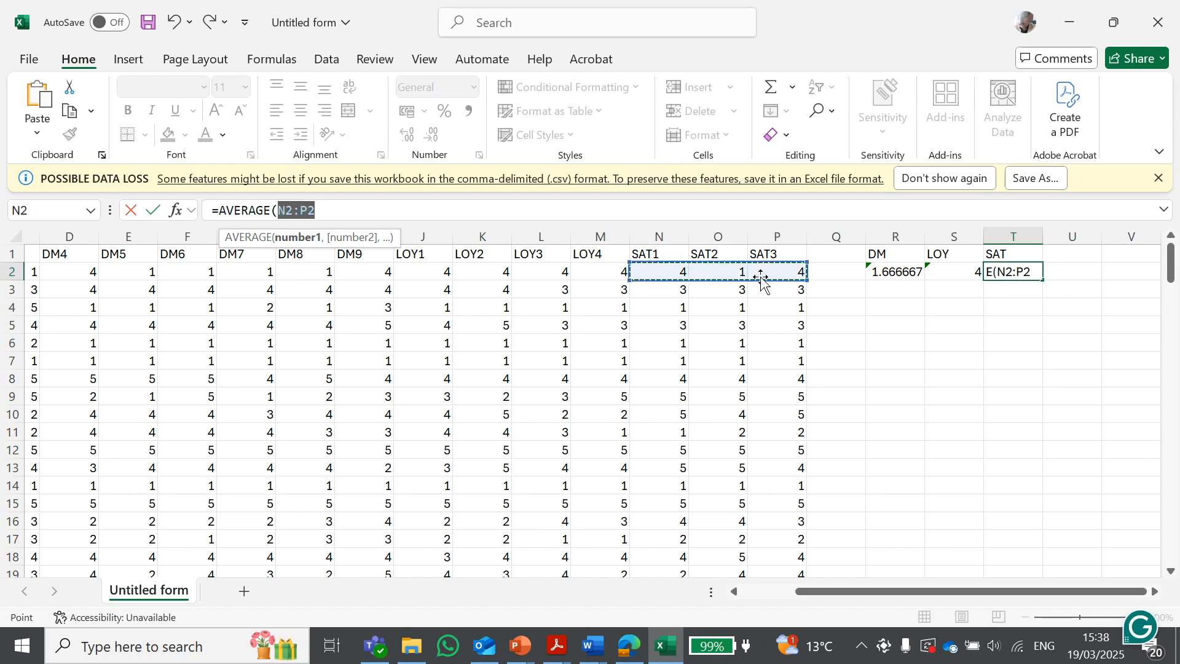
left_click(363, 209)
type(")")
left_click(1112, 307)
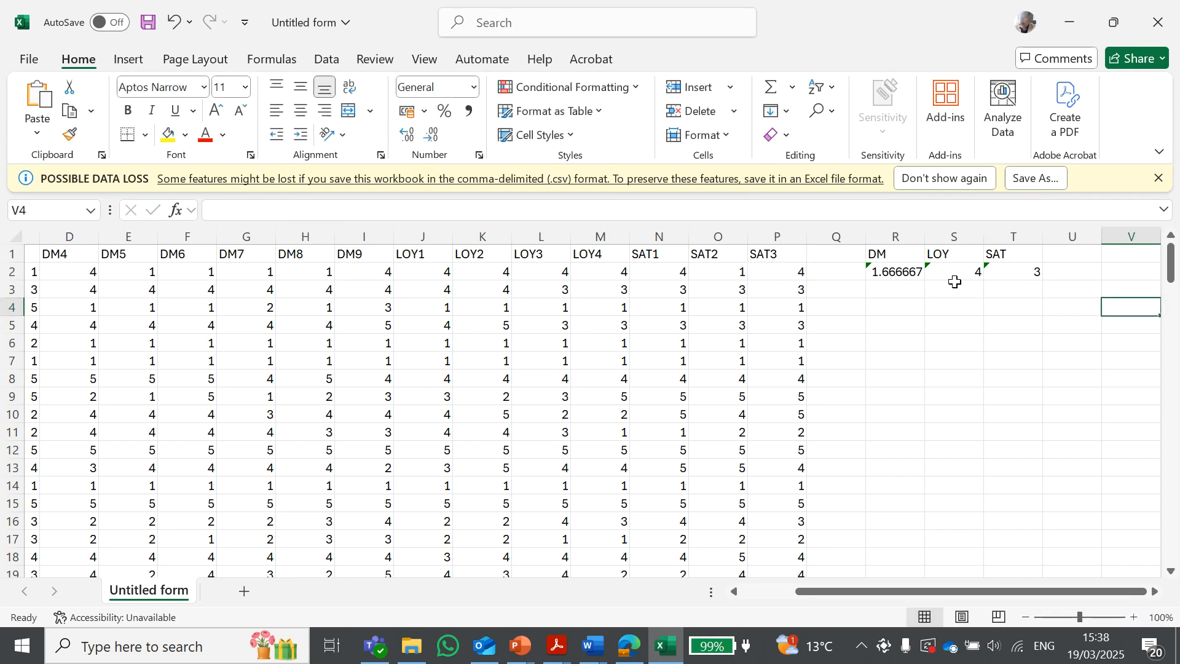
Copy the DM, LOY and SAT average formulas down through row 141 for every response
left_click(896, 273)
left_click_drag(896, 273, 1028, 474)
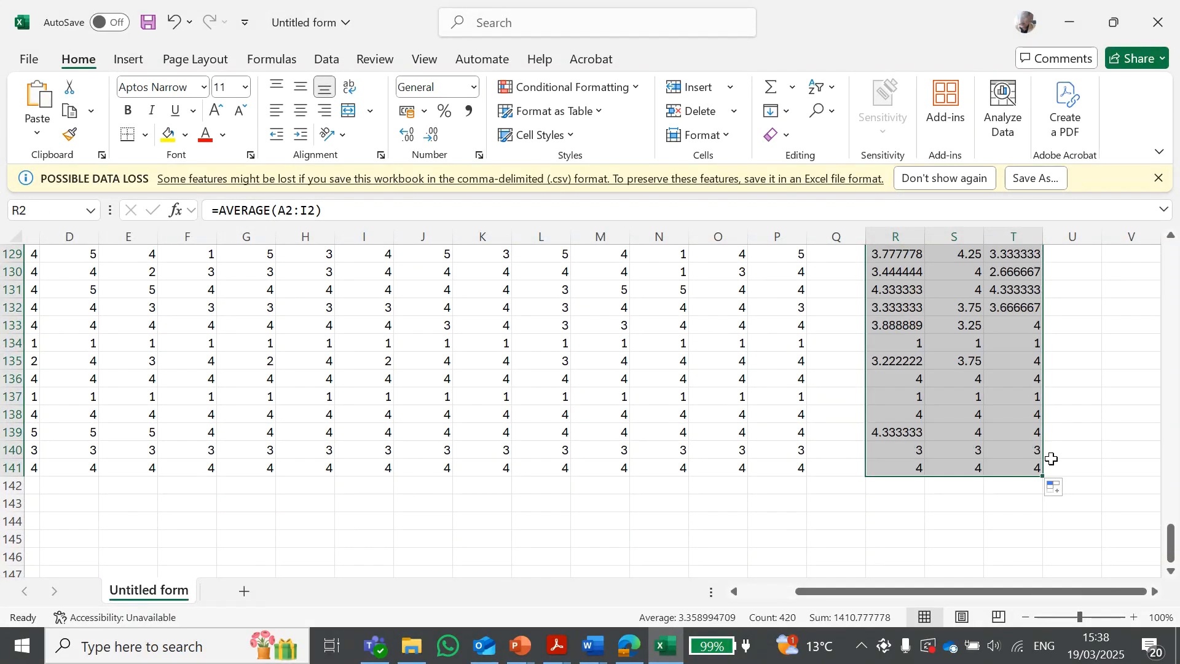
scroll(1088, 450, "up", 19)
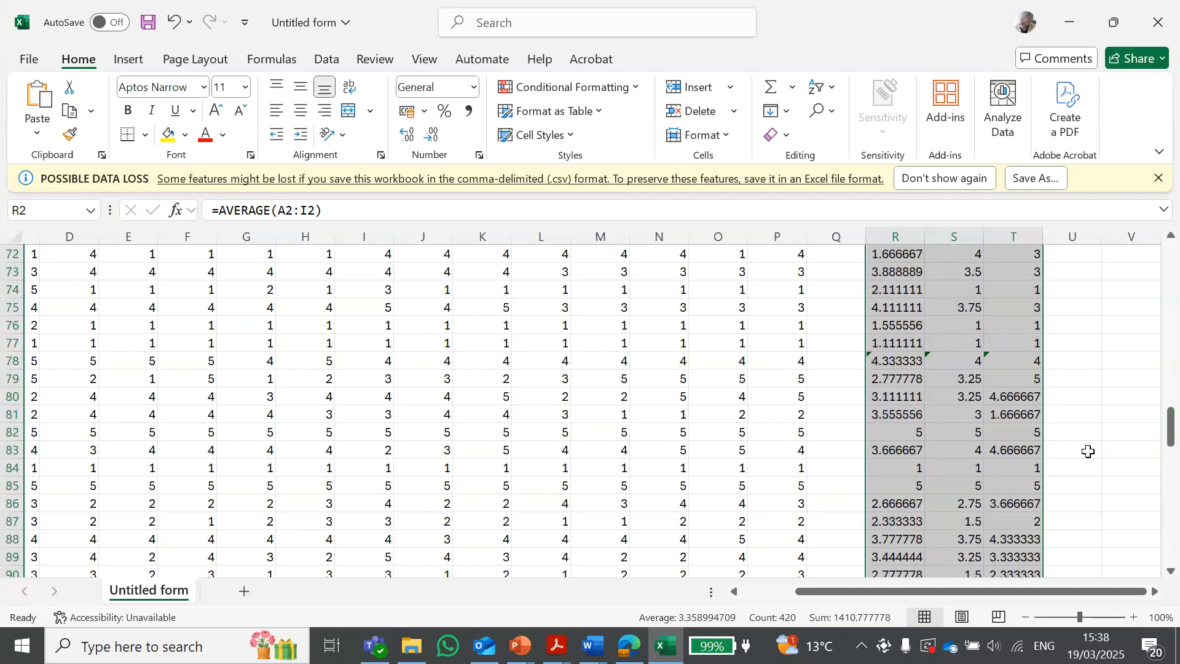
scroll(1089, 450, "up", 20)
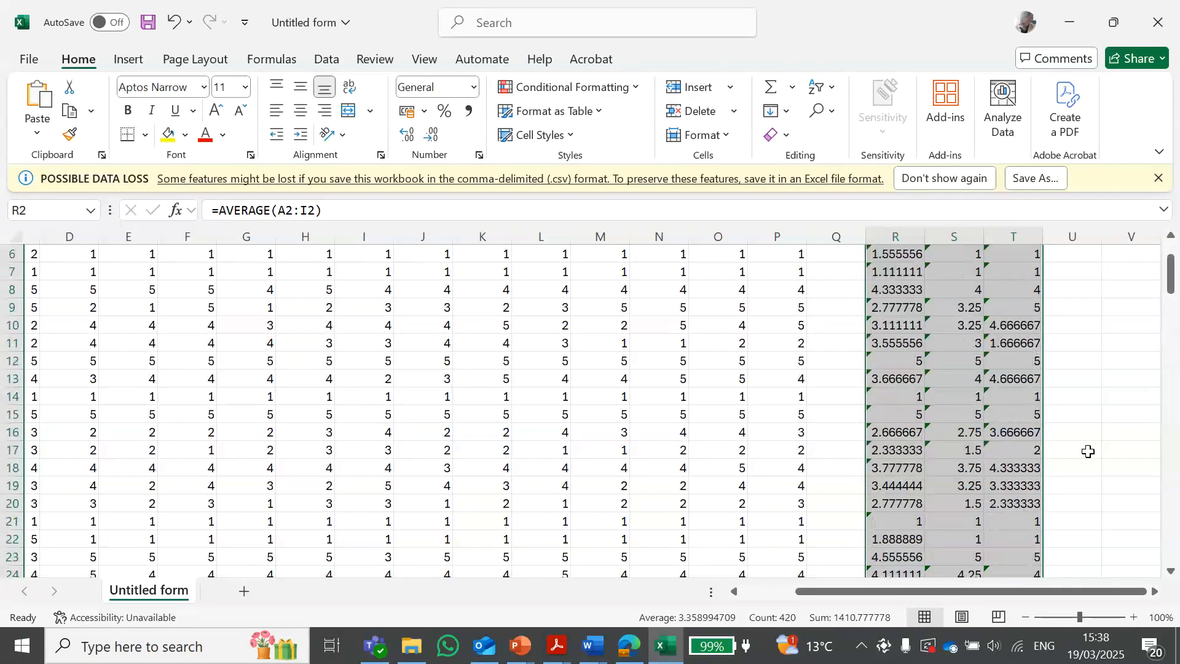
scroll(1088, 451, "up", 2)
left_click(1116, 331)
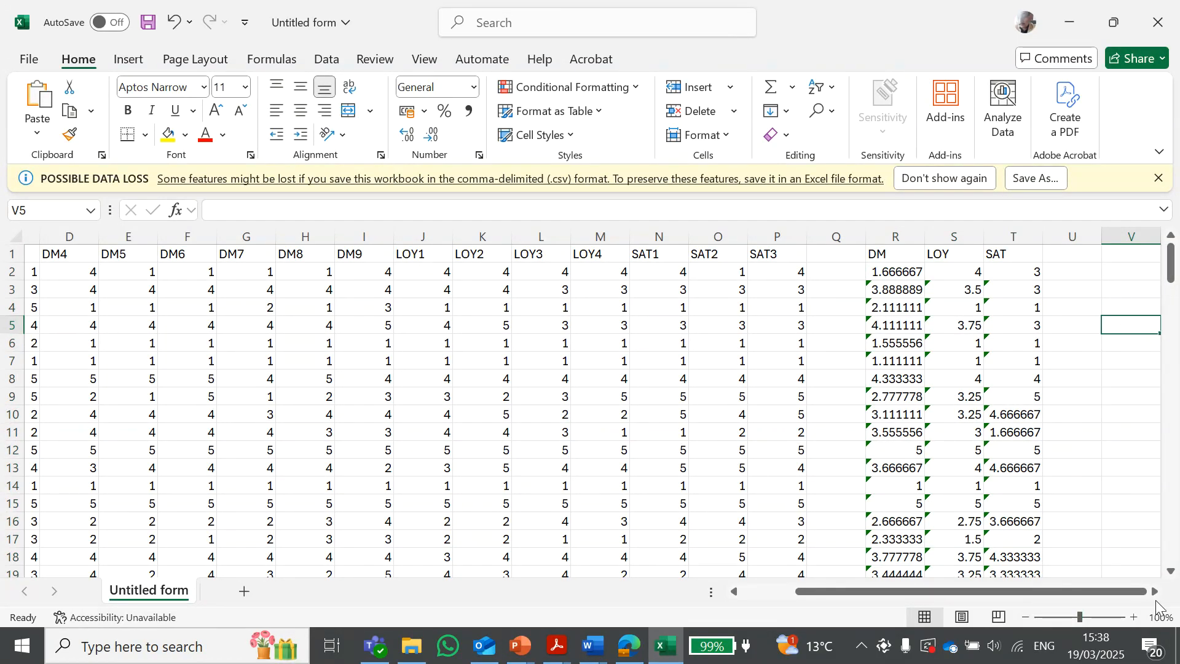
left_click(1157, 594)
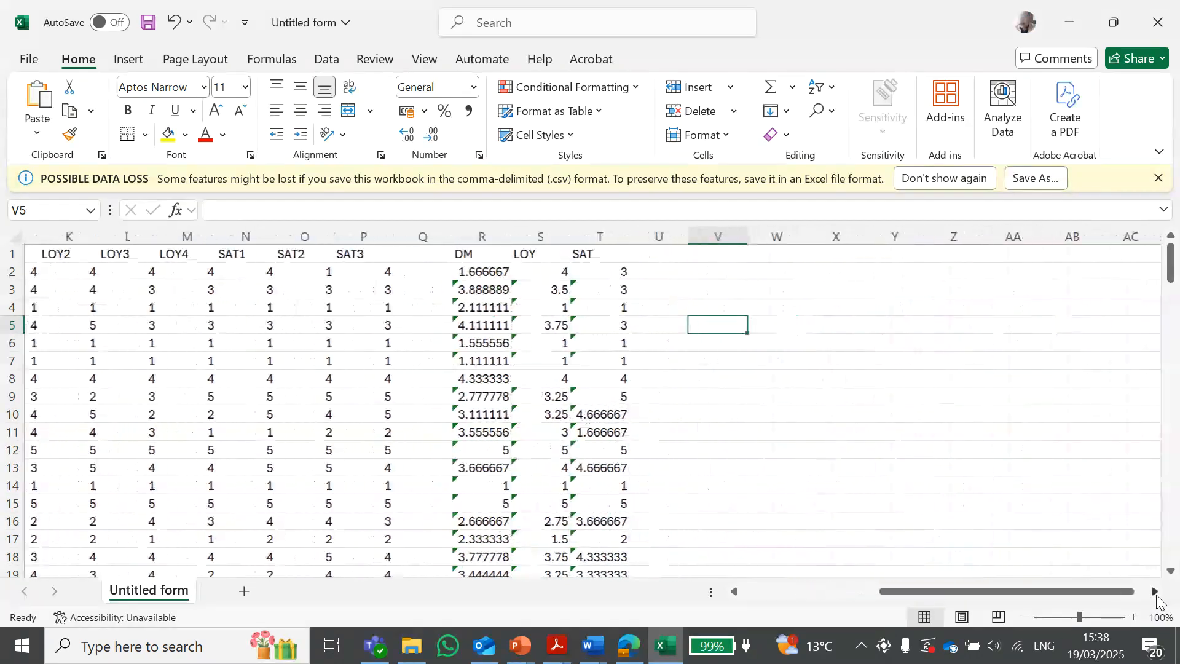
left_click(713, 310)
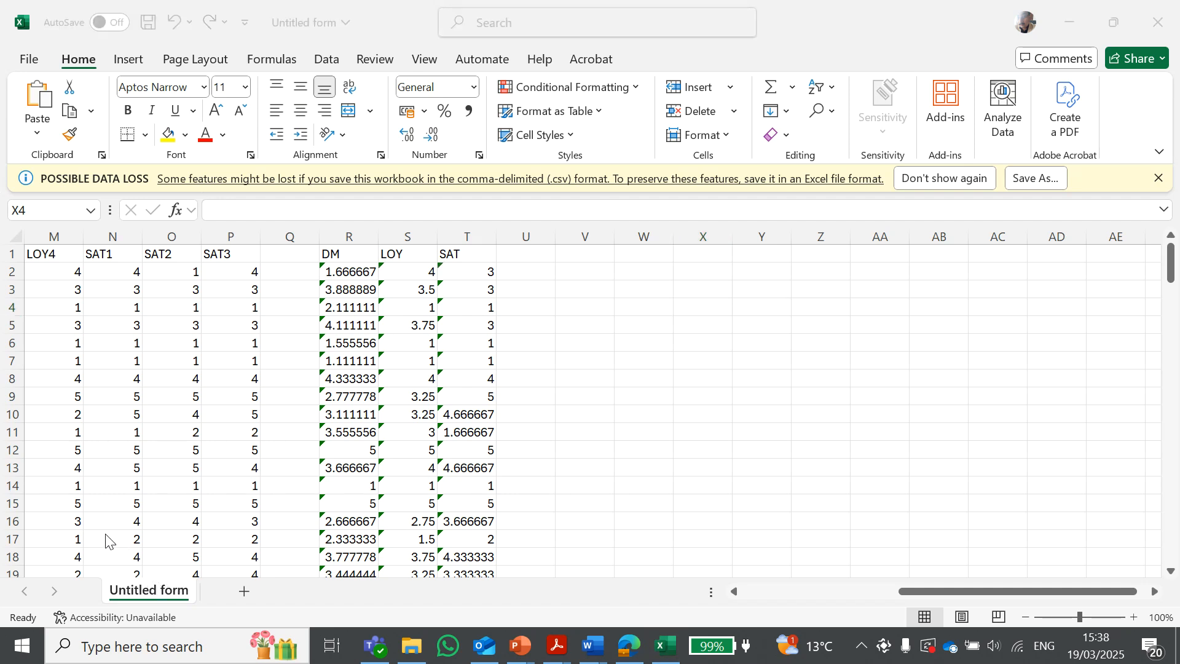
left_click(639, 307)
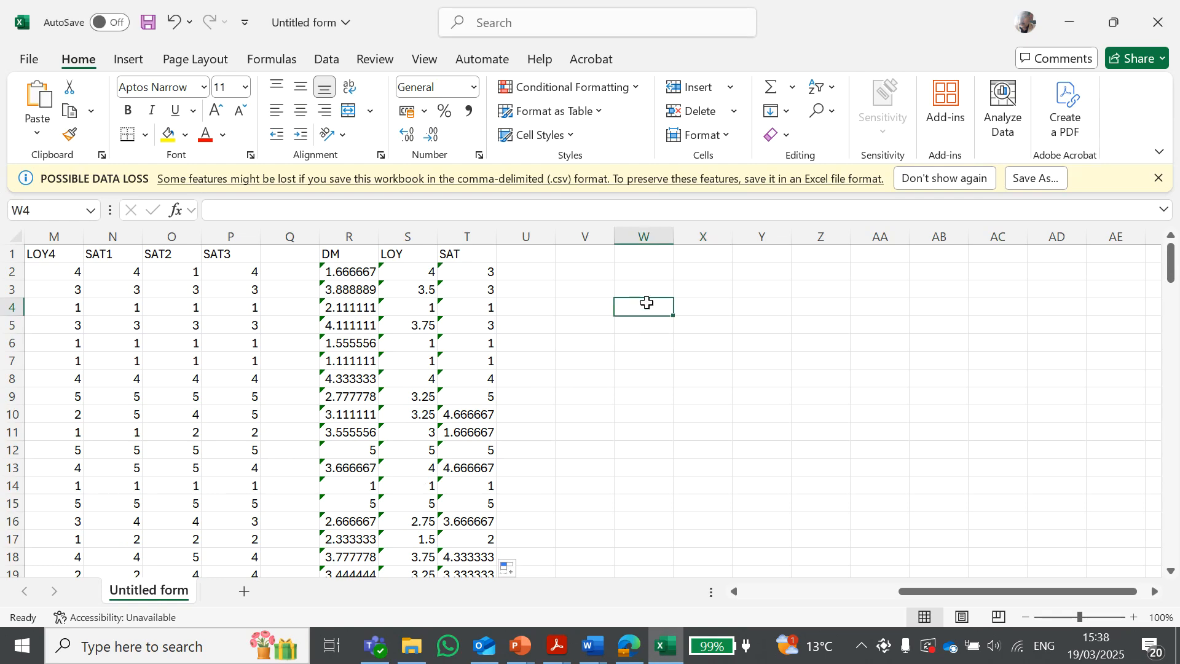
left_click(326, 59)
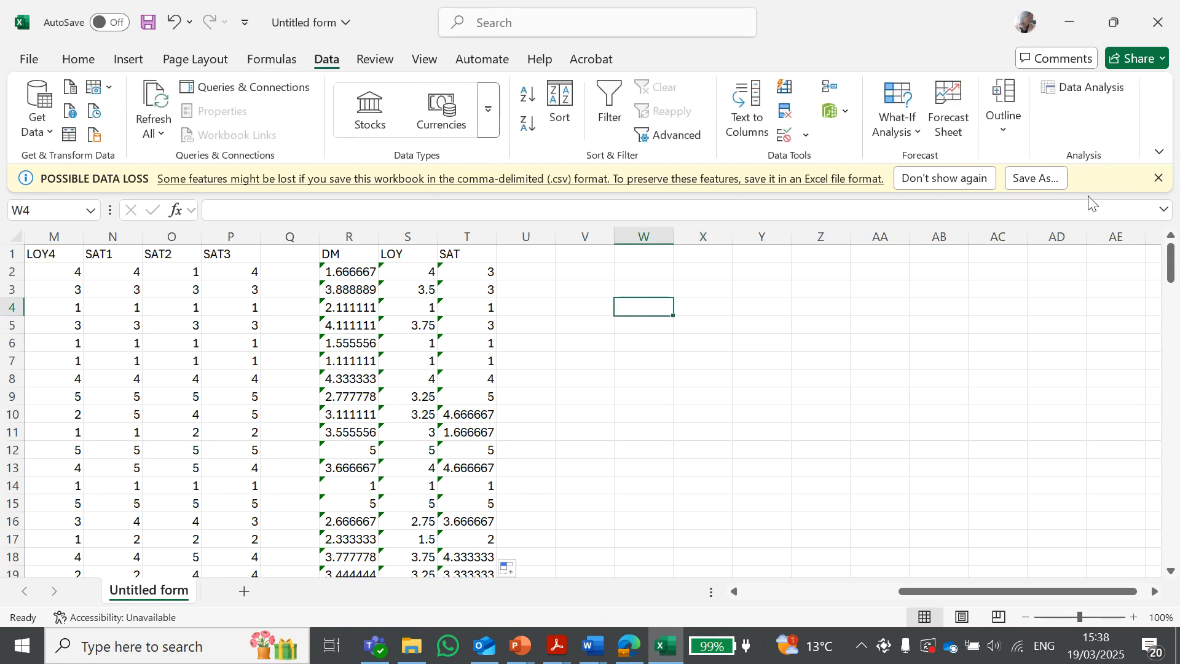
left_click(1093, 92)
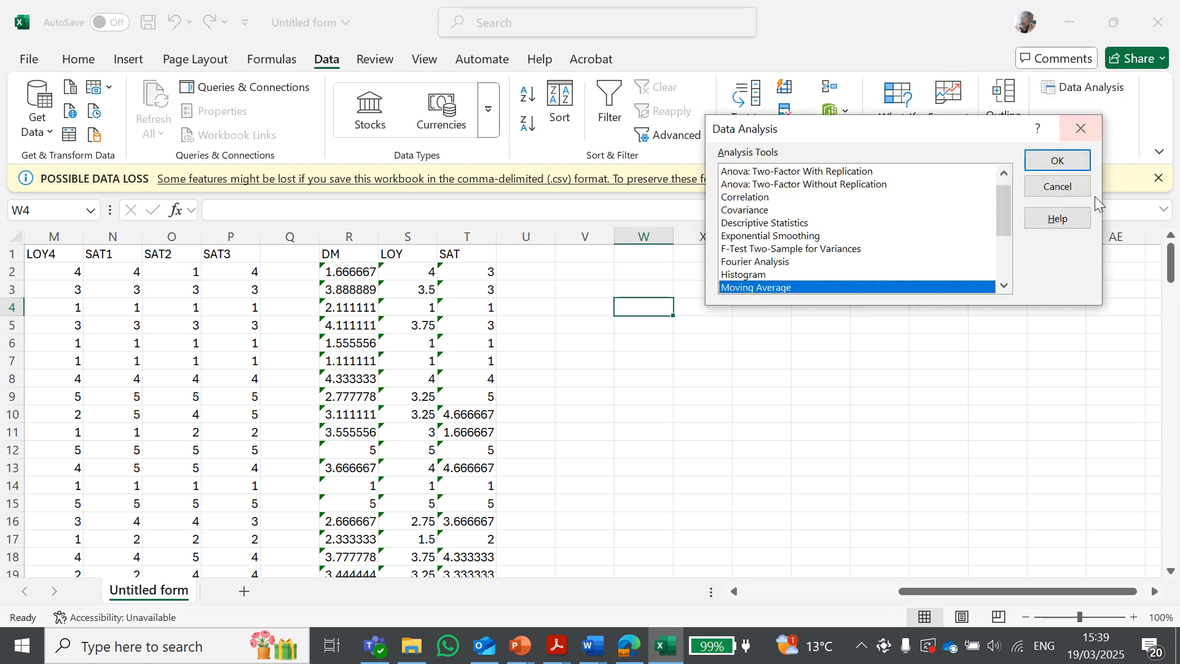
left_click(1057, 187)
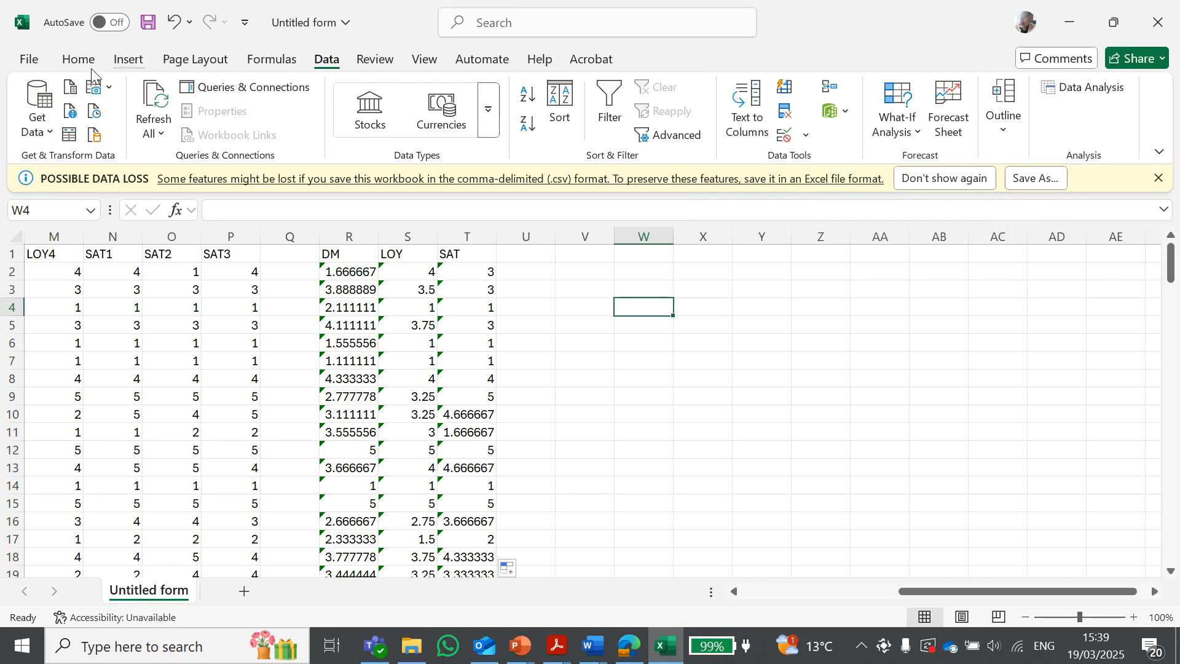
Enable the Analysis ToolPak add-in through the Excel add-in options
left_click(30, 61)
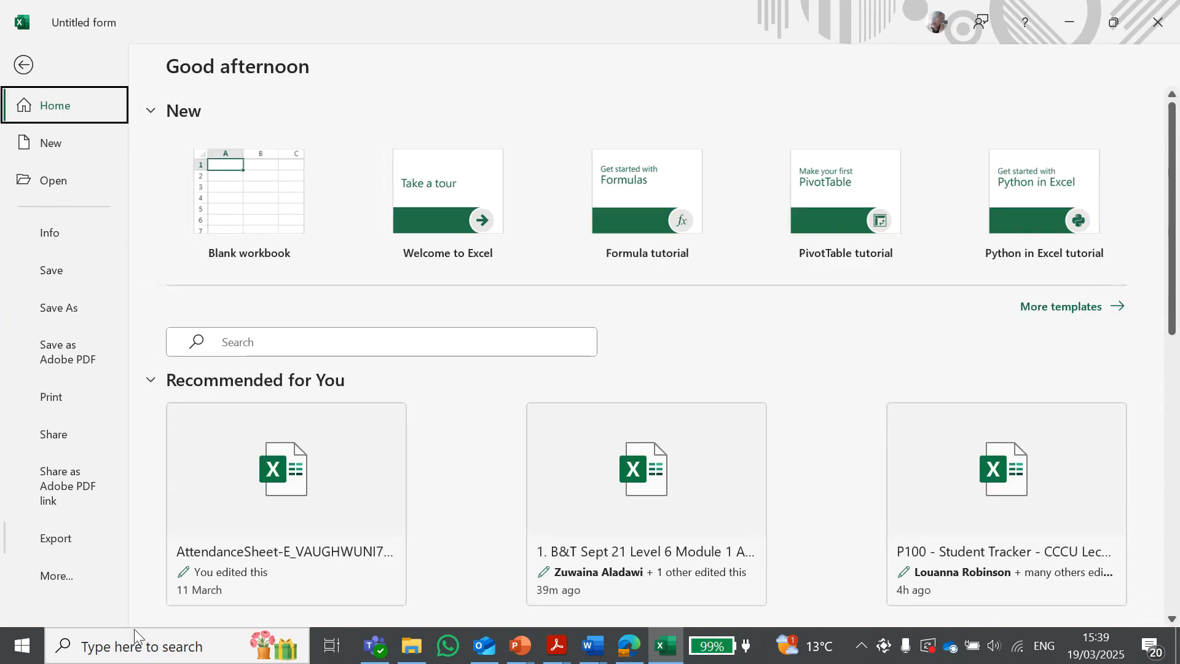
left_click(62, 578)
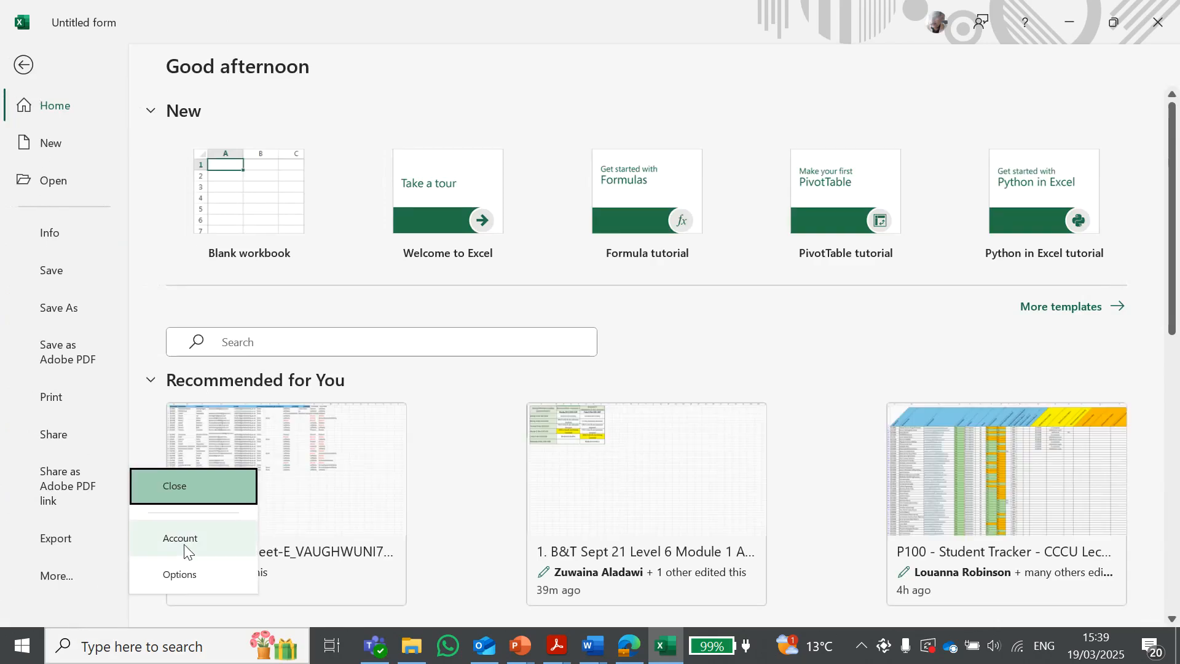
left_click(182, 575)
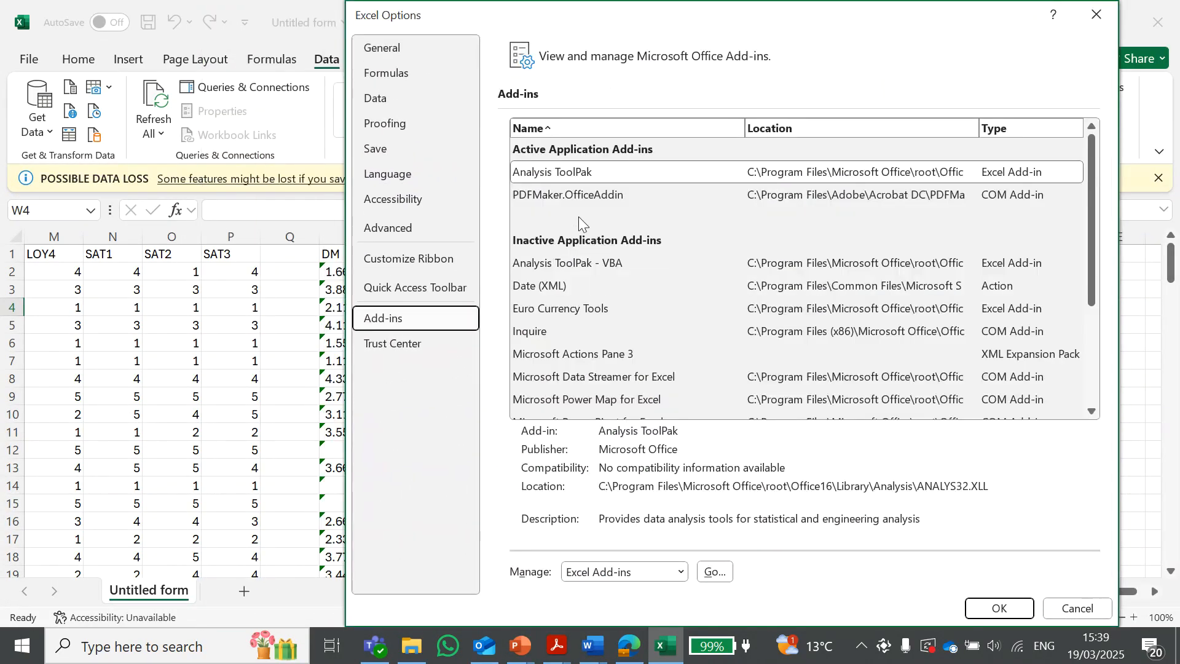
left_click(542, 179)
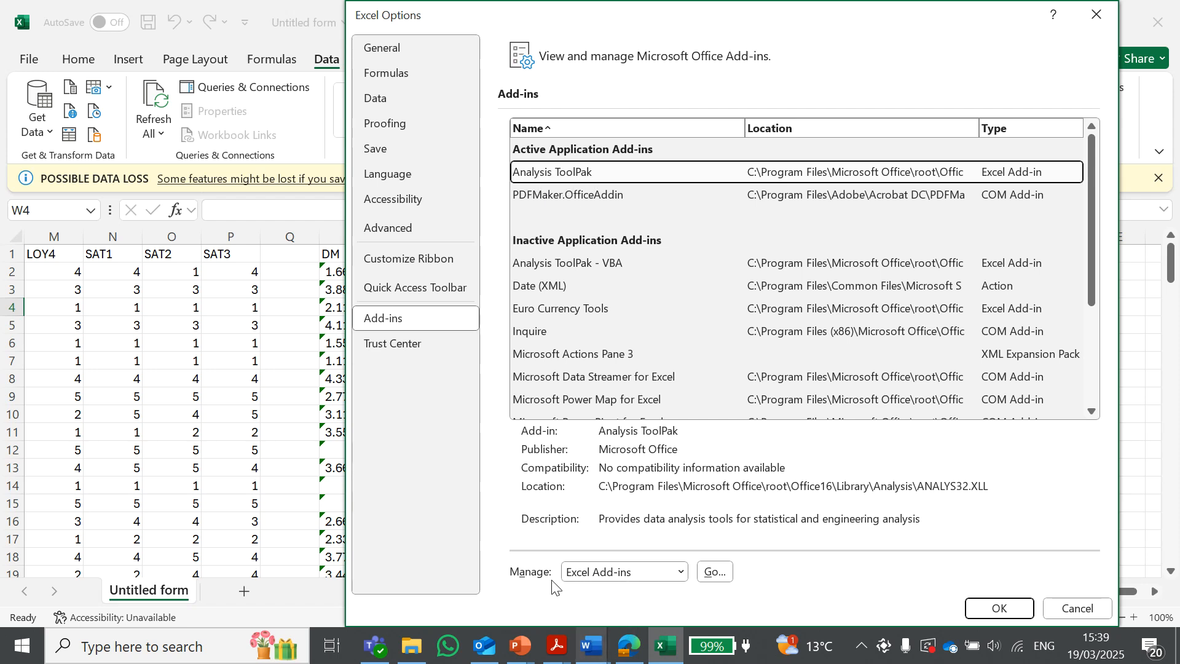
left_click(717, 575)
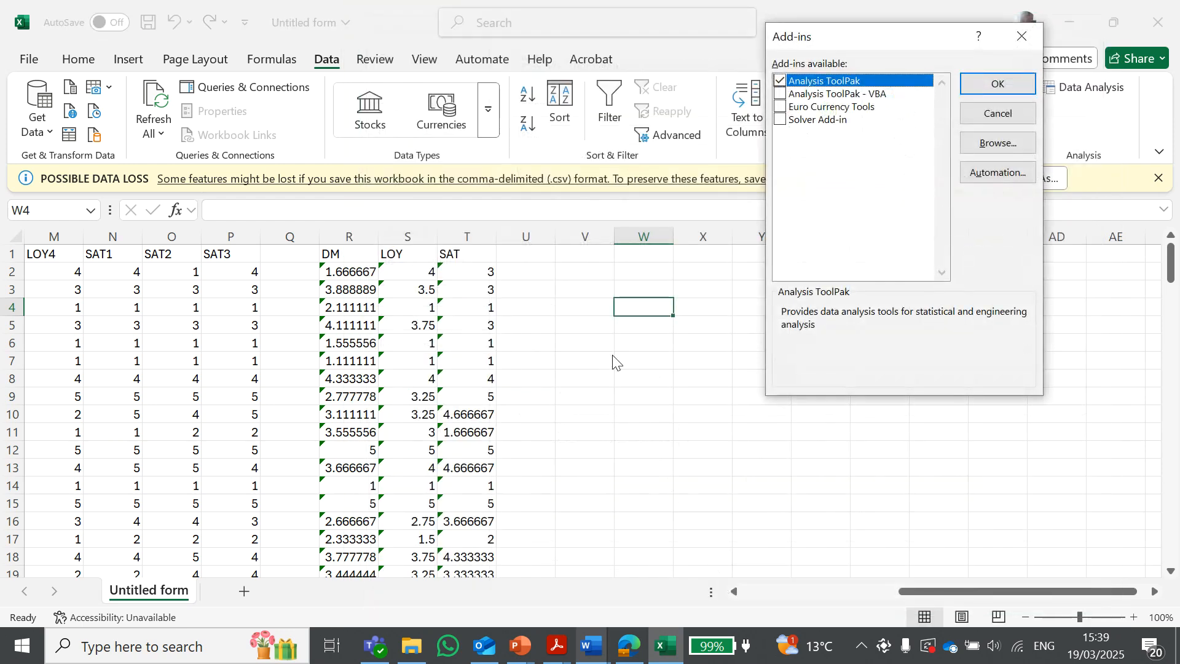
left_click(780, 81)
left_click(997, 84)
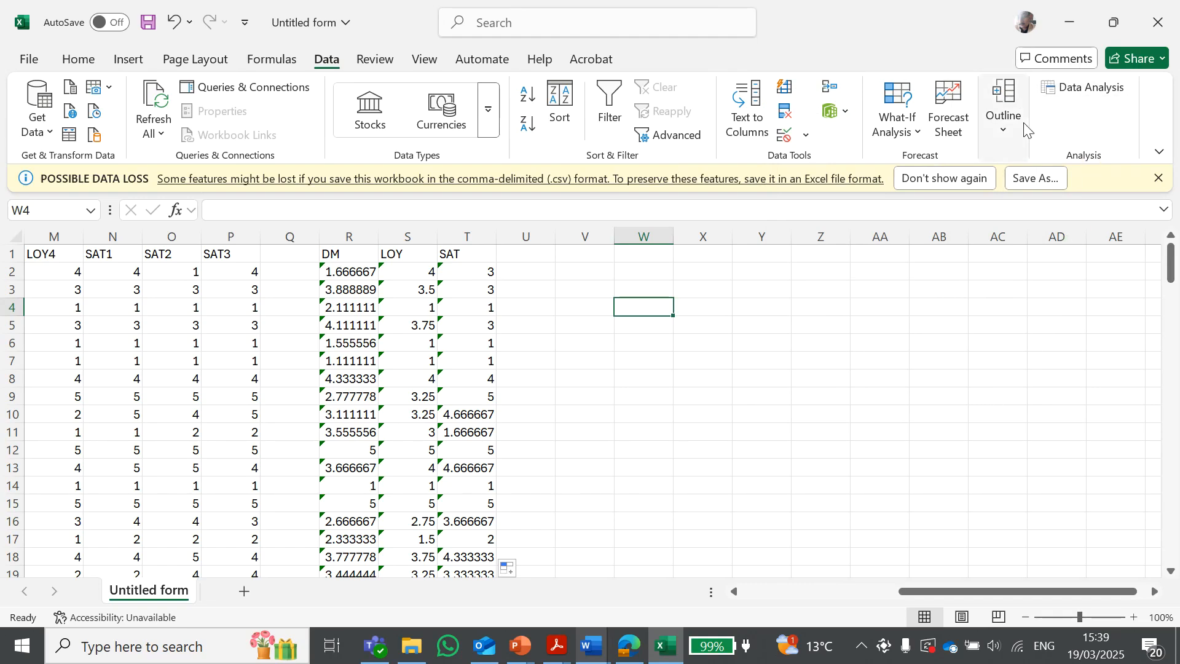
Open the Data Analysis tools and choose Correlation
left_click(1081, 92)
scroll(759, 246, "up", 1)
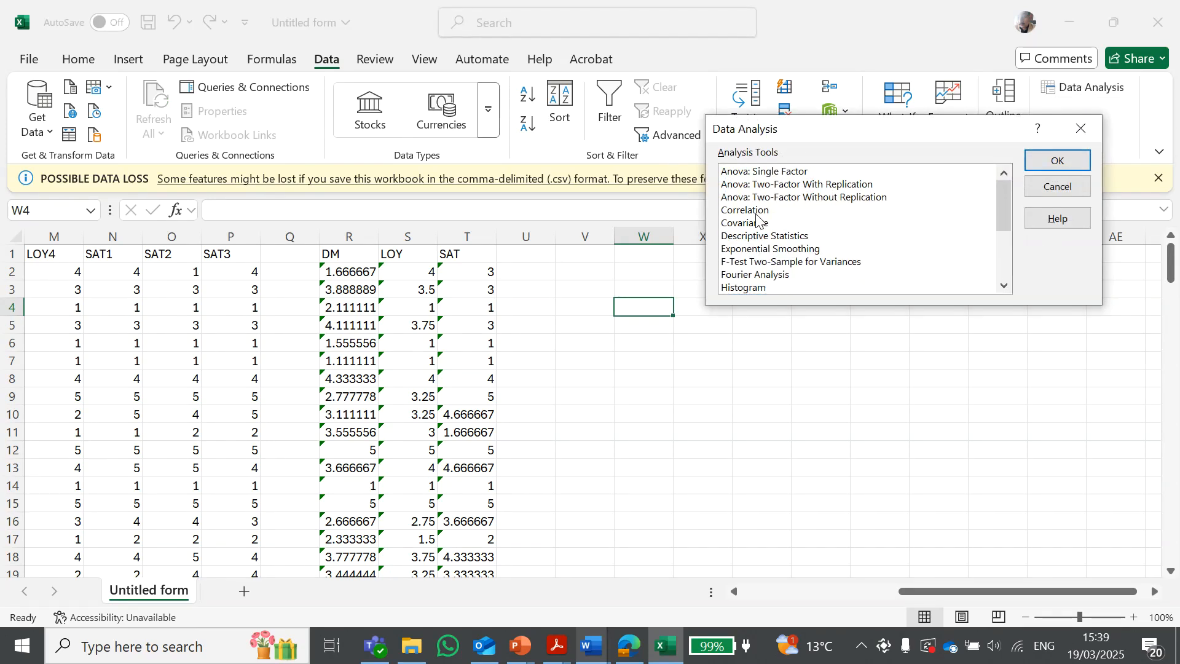
left_click(737, 213)
left_click_drag(764, 131, 804, 227)
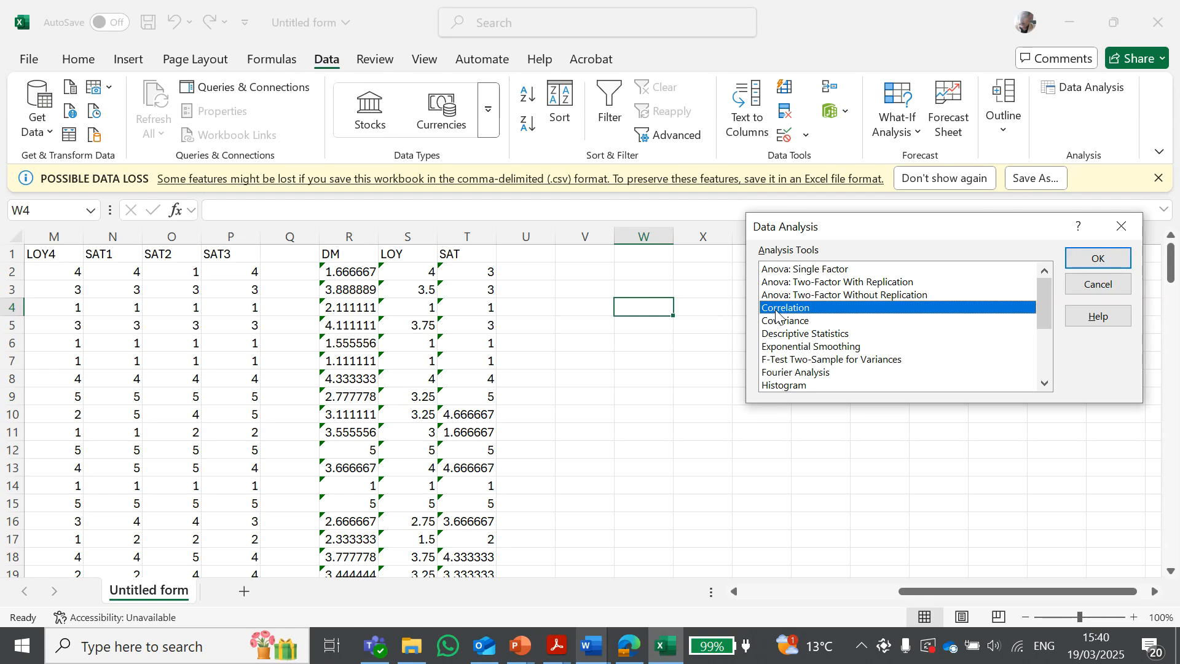
left_click(1099, 259)
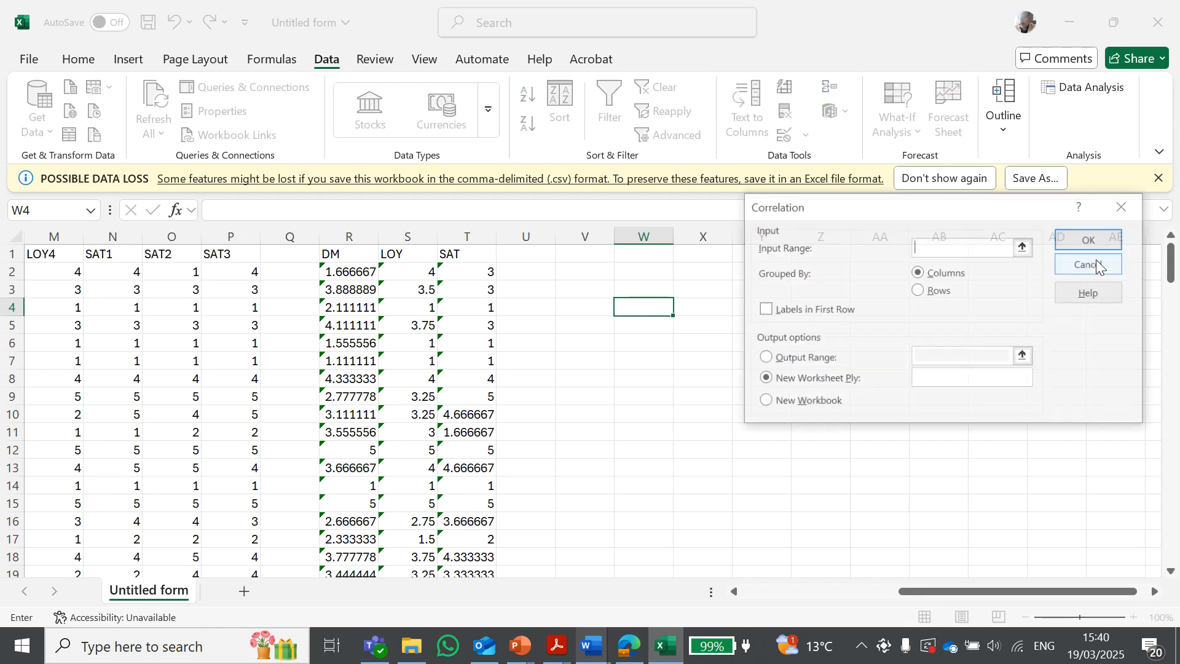
Set the Correlation input range to R1:T141 covering the DM, LOY and SAT columns, with labels in the first row
left_click_drag(833, 211, 820, 152)
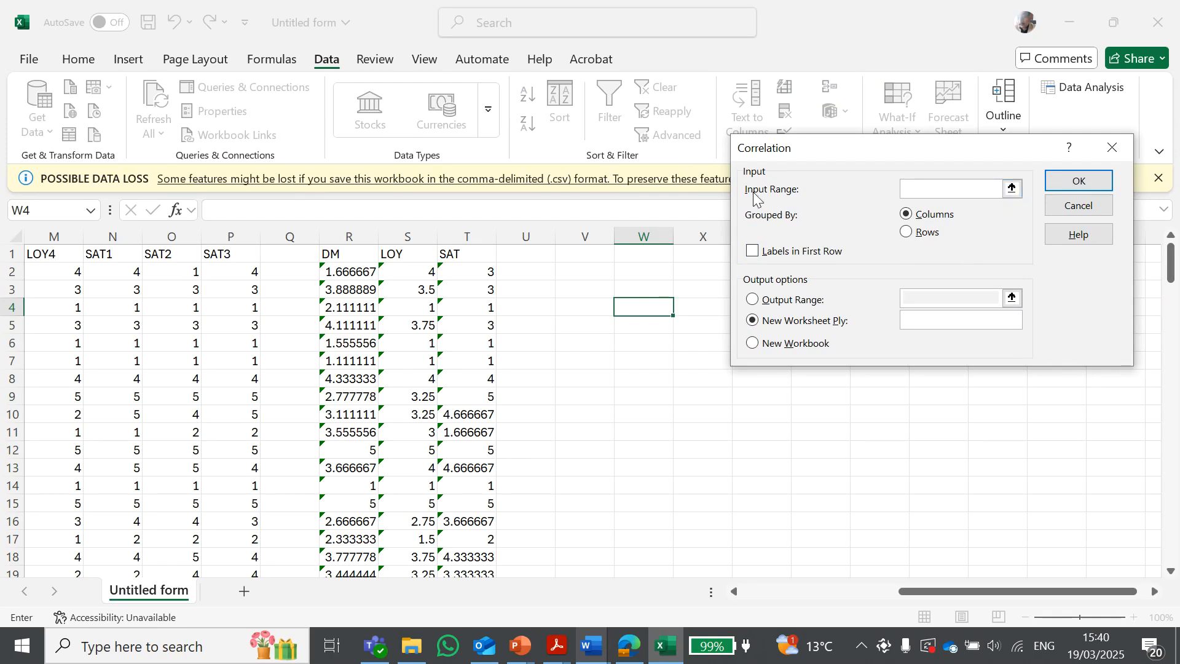
left_click(1012, 189)
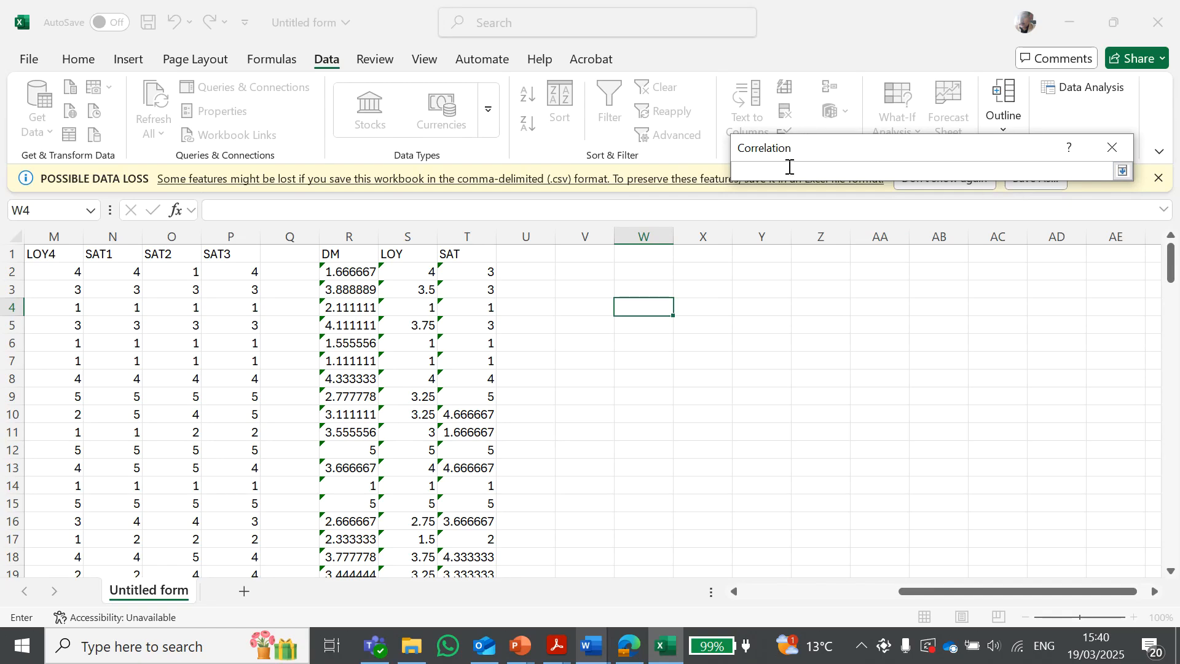
left_click_drag(326, 254, 448, 538)
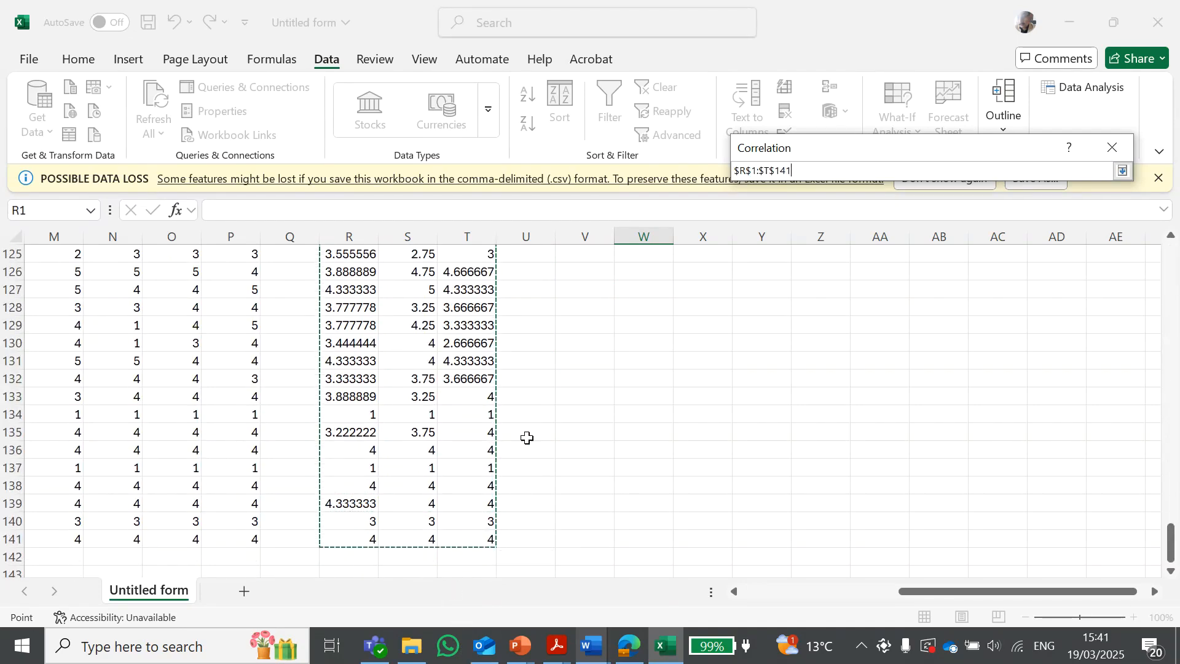
scroll(561, 426, "up", 20)
scroll(561, 426, "up", 7)
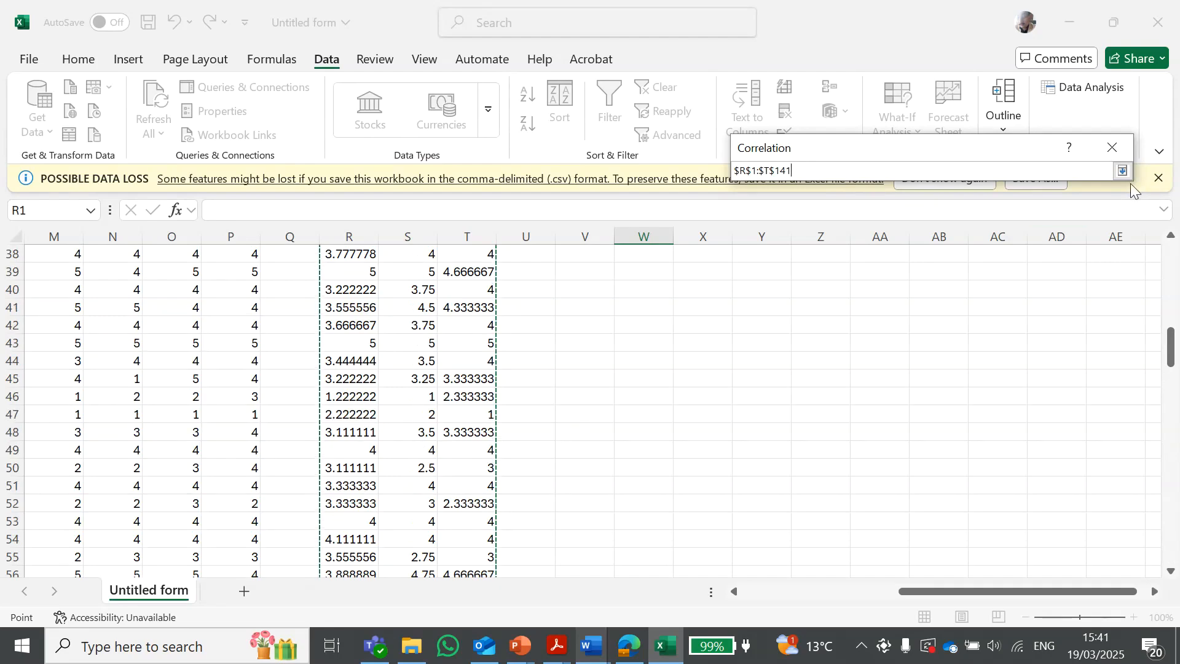
left_click(1123, 171)
left_click(752, 319)
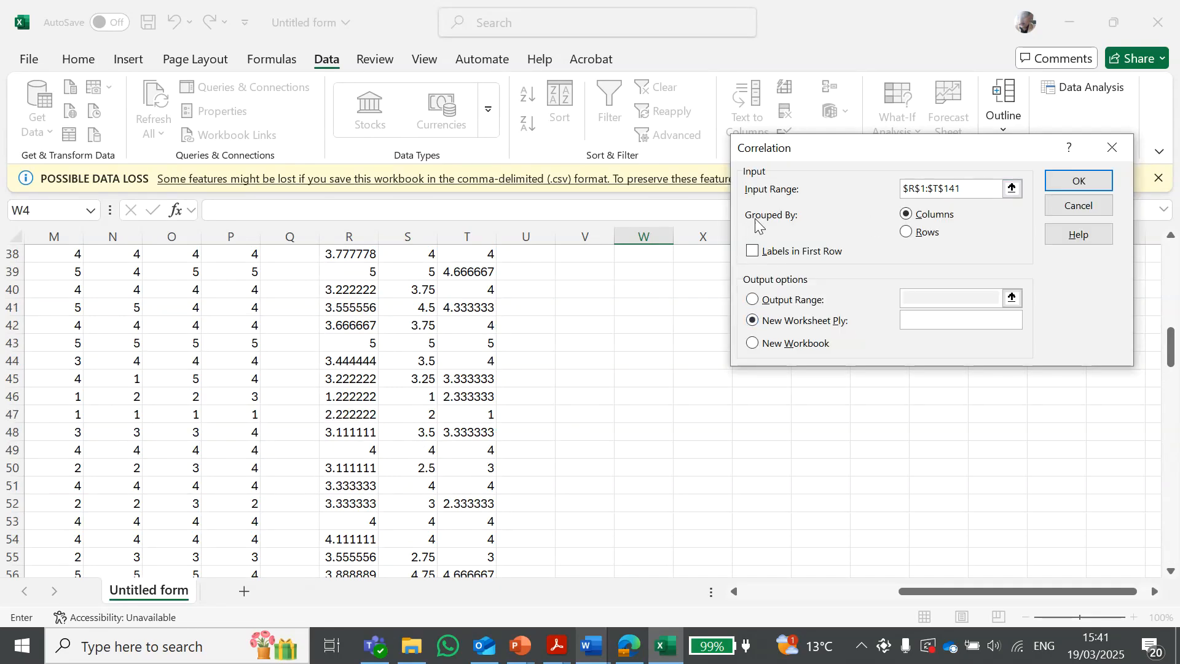
scroll(447, 349, "up", 12)
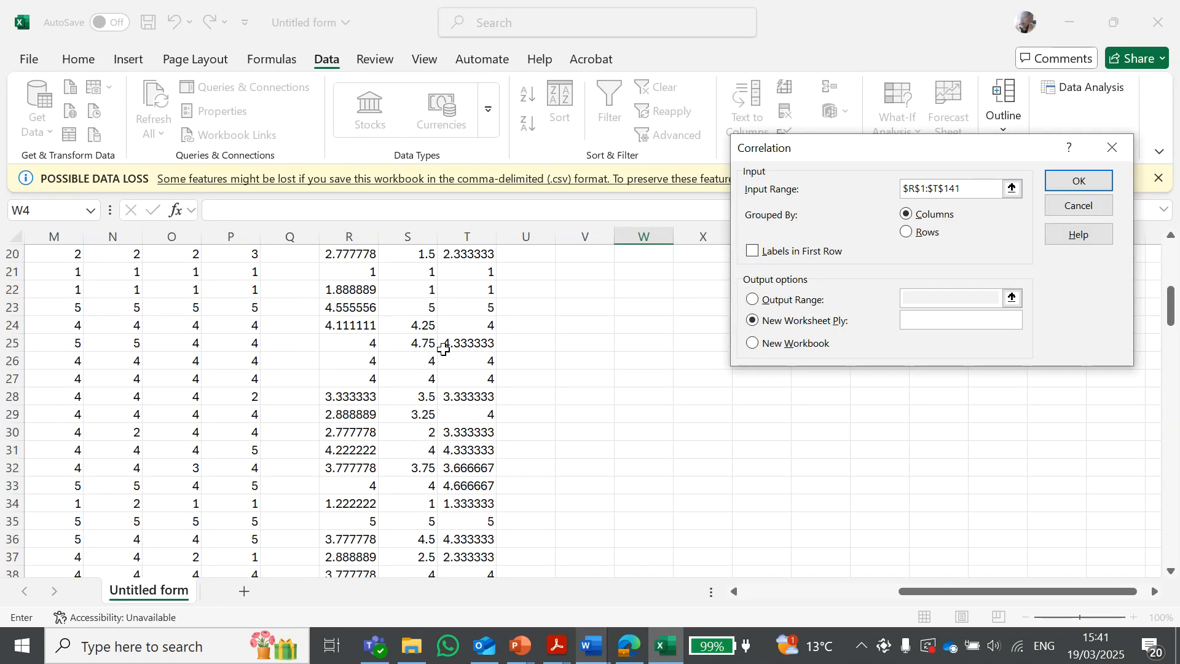
left_click(754, 257)
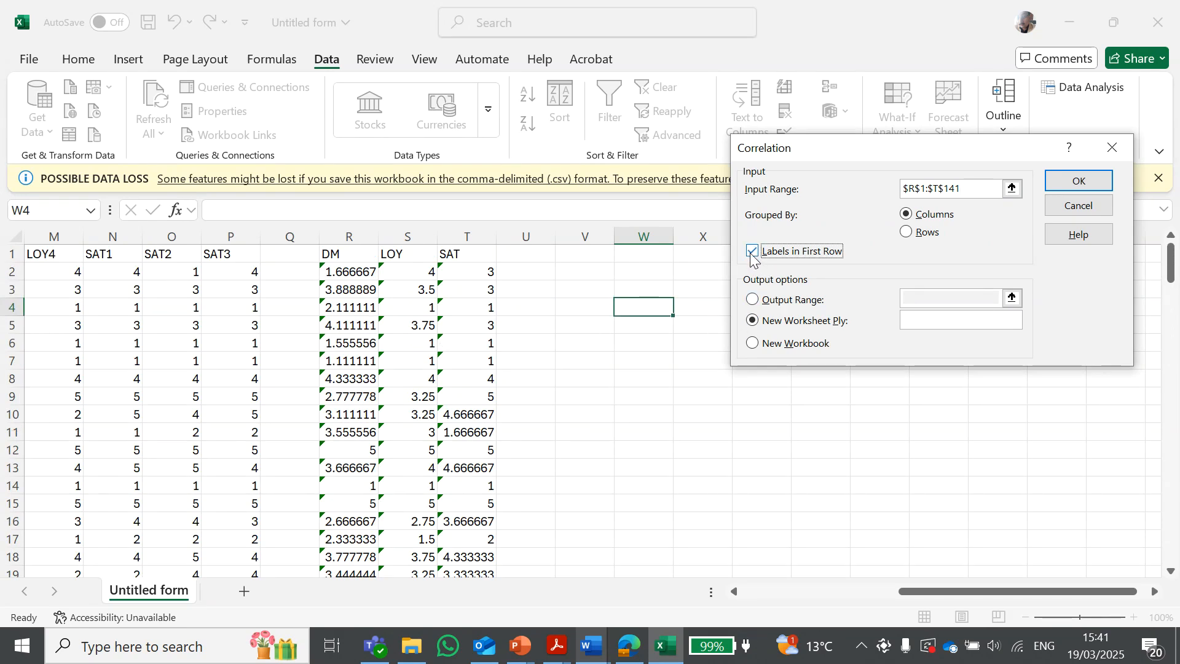
left_click(753, 257)
Direct the correlation output to cell W4 and run the analysis
left_click(752, 303)
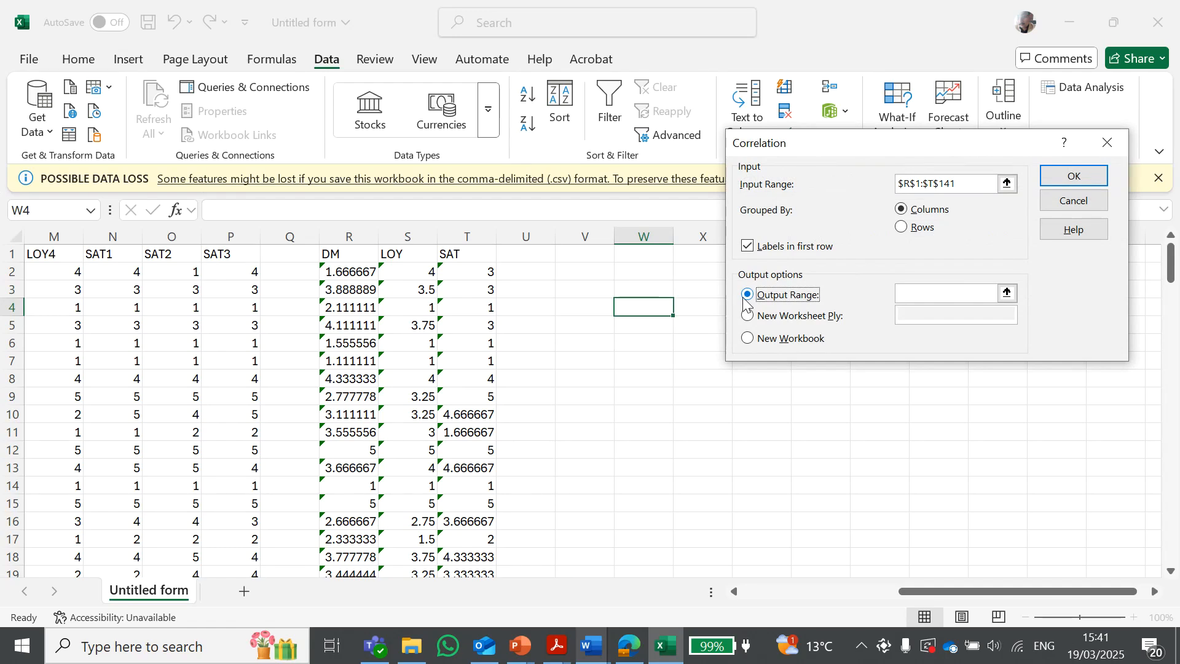
left_click(1007, 294)
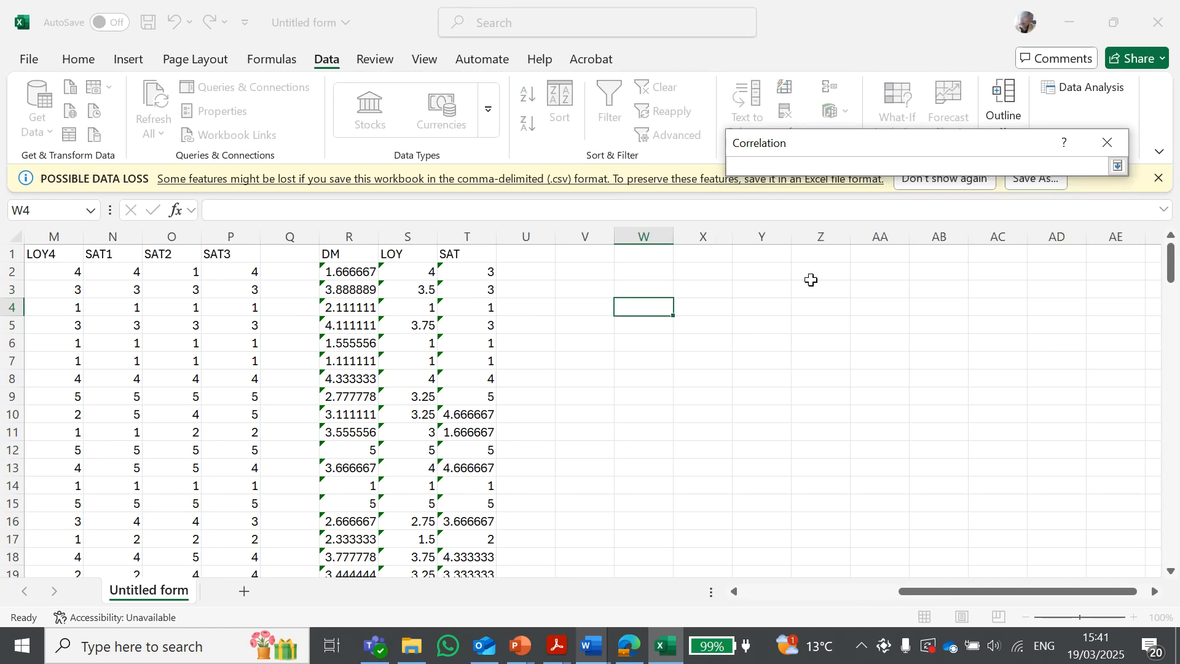
left_click(649, 308)
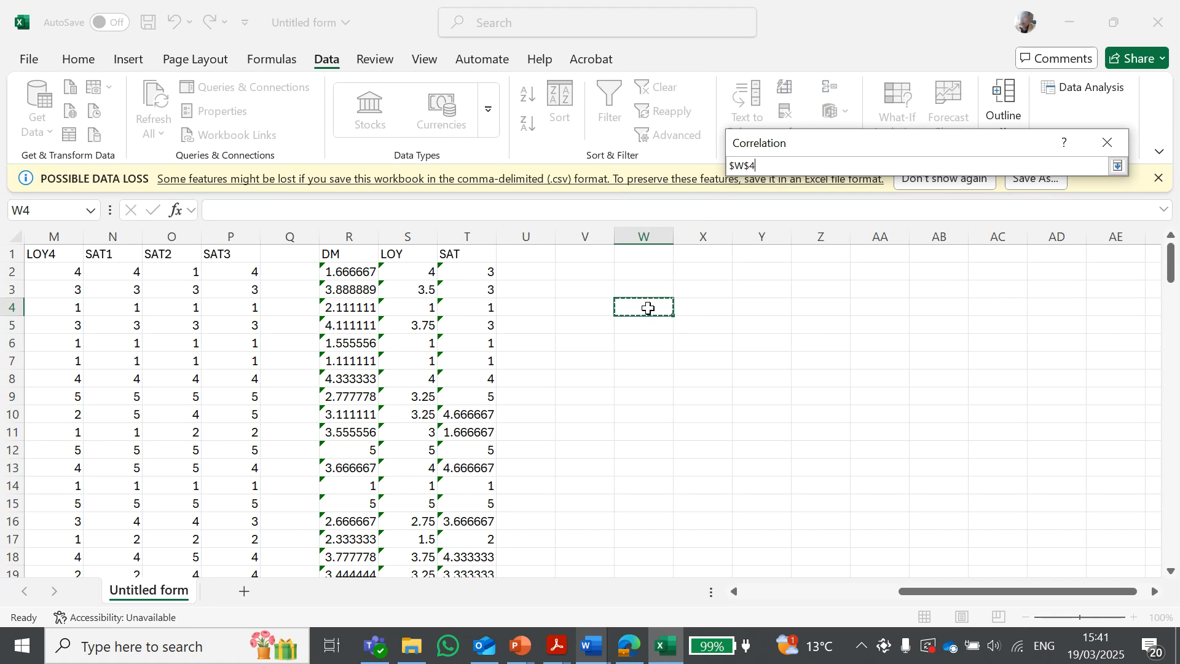
left_click(1119, 170)
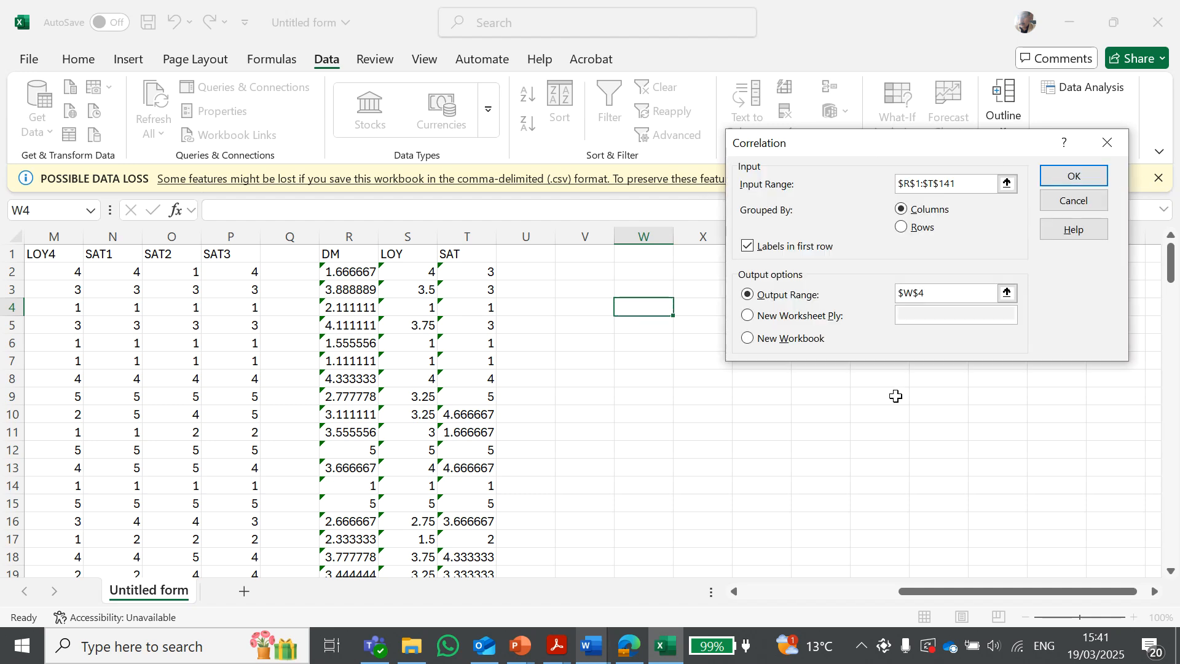
left_click(1073, 183)
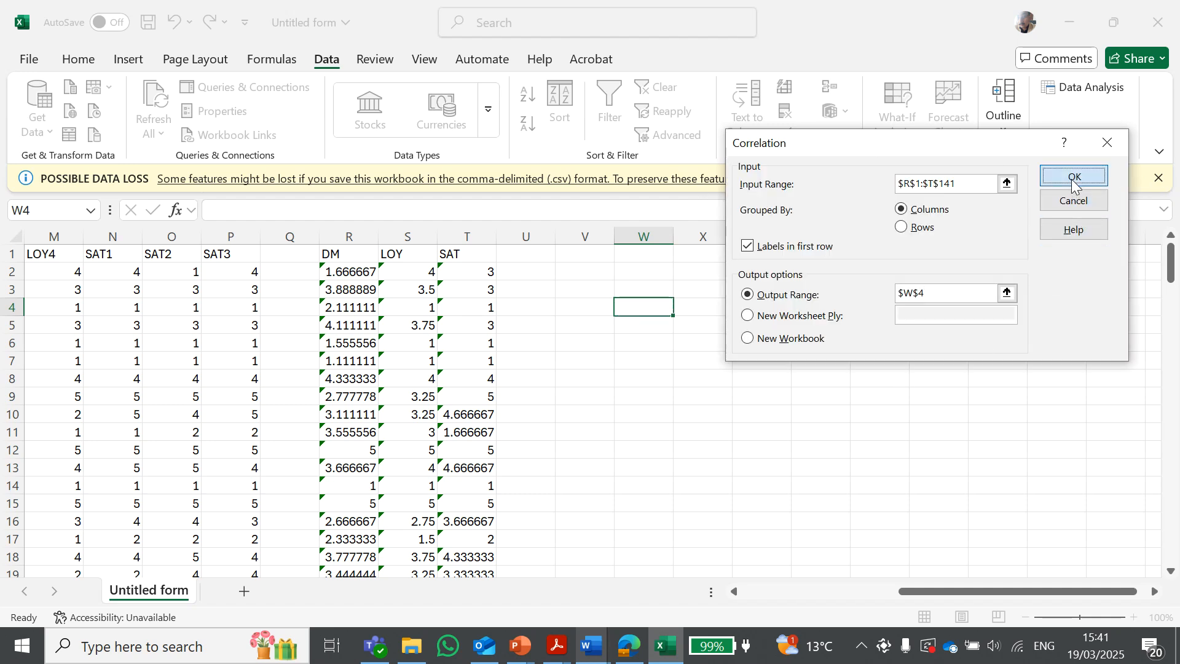
left_click(996, 325)
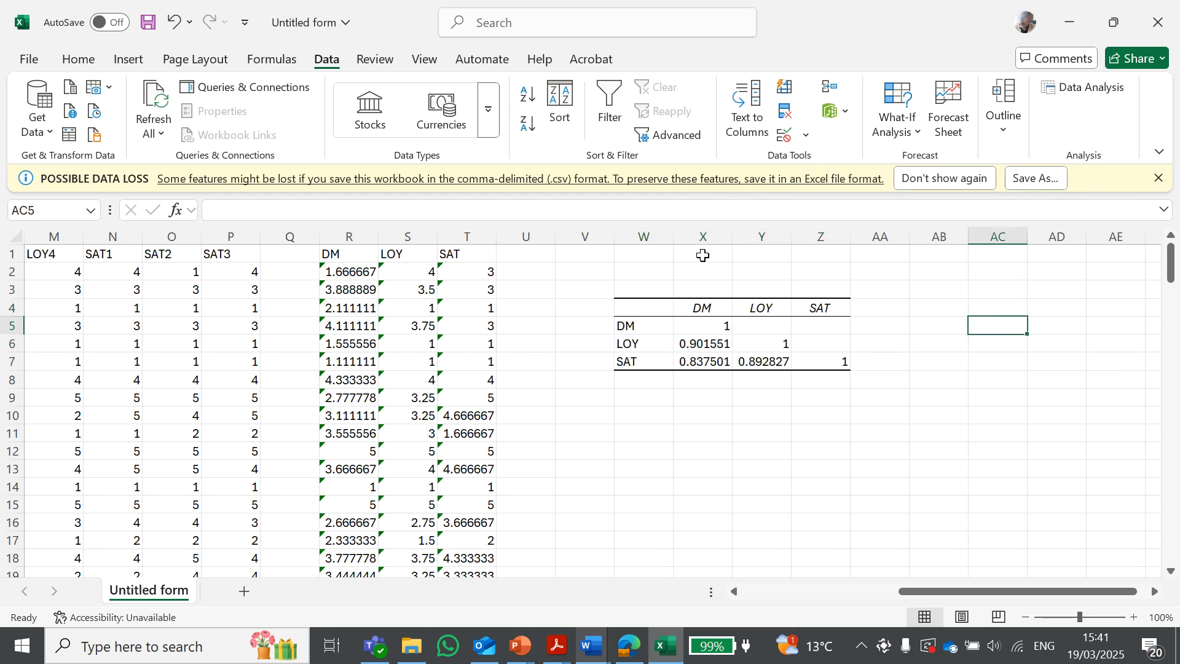
Autofit the widths of columns X, Y and Z holding the correlation table
double_click(673, 238)
double_click(703, 242)
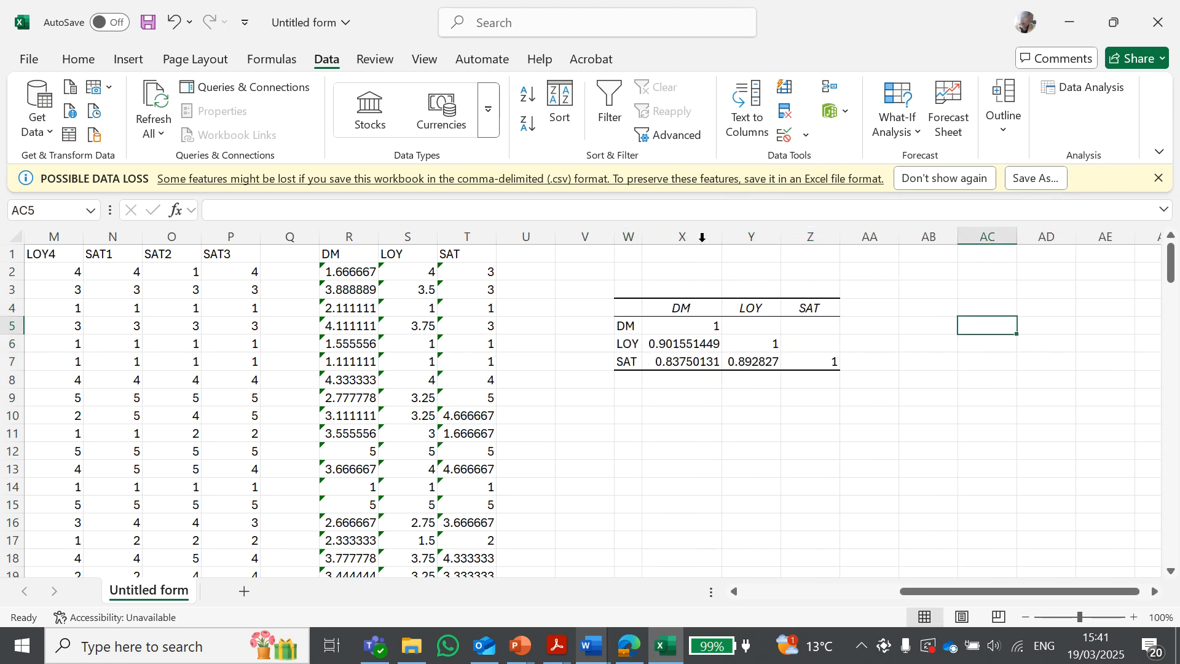
double_click(781, 237)
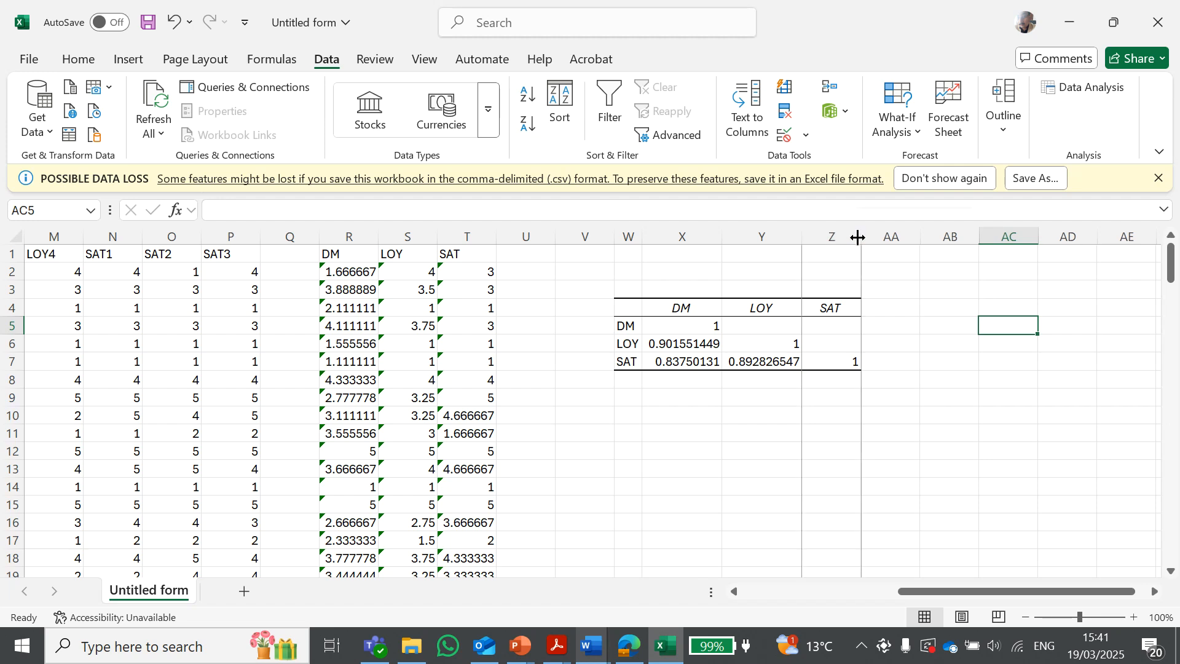
double_click(860, 238)
left_click(842, 428)
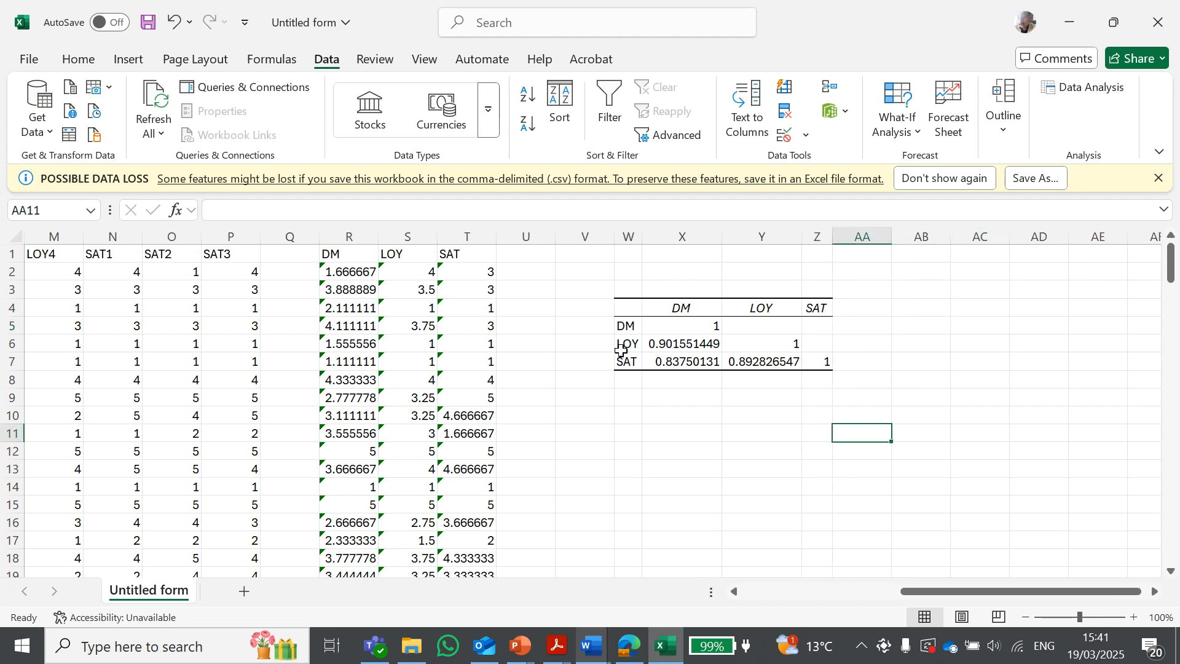
Inspect the row and column labels and diagonal values of the DM, LOY and SAT correlation table
left_click(627, 324)
left_click(622, 346)
left_click(626, 359)
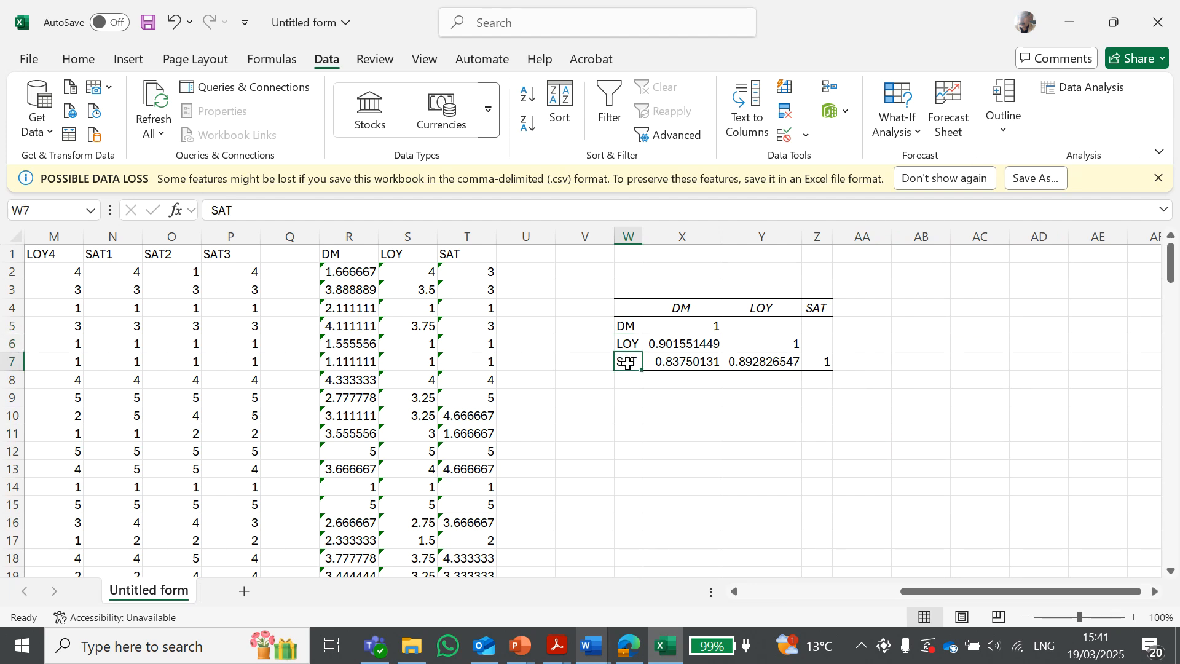
left_click(679, 307)
left_click(762, 311)
left_click(816, 308)
left_click(805, 434)
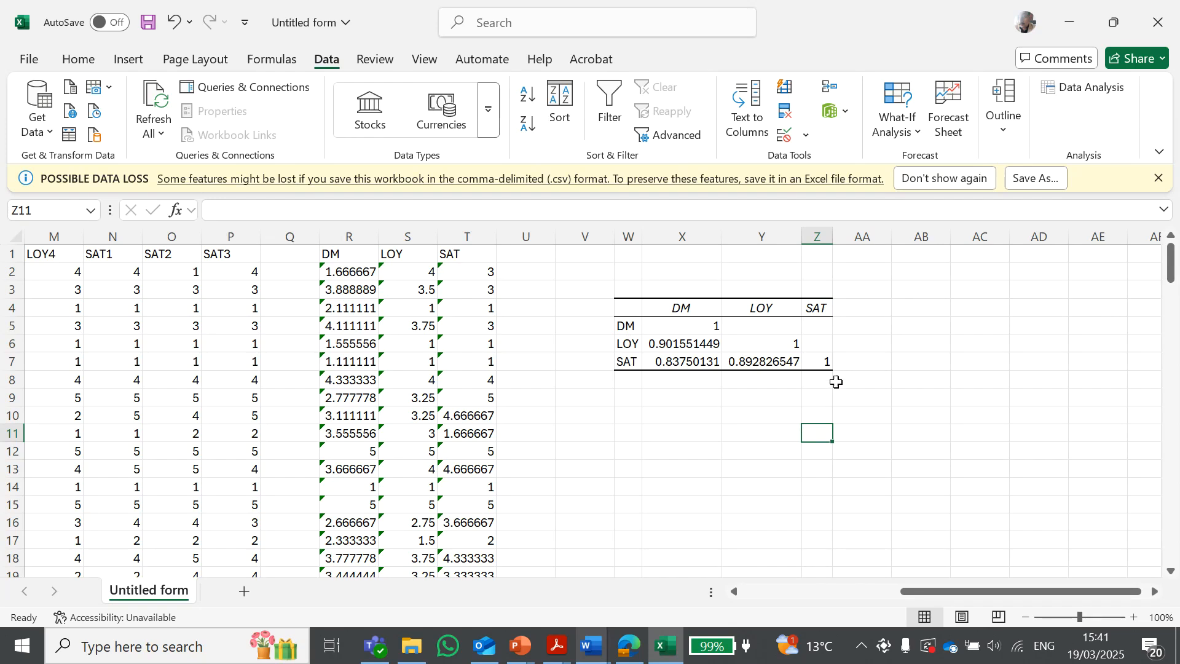
left_click(710, 327)
left_click(755, 345)
left_click(812, 368)
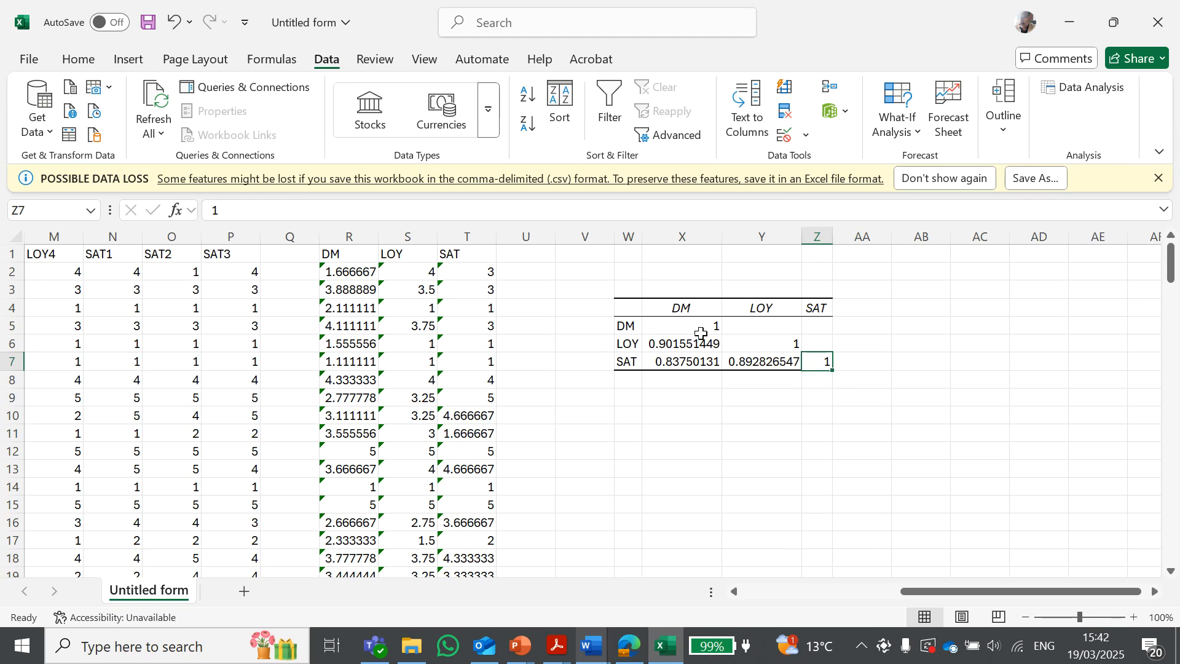
left_click(667, 326)
left_click(624, 328)
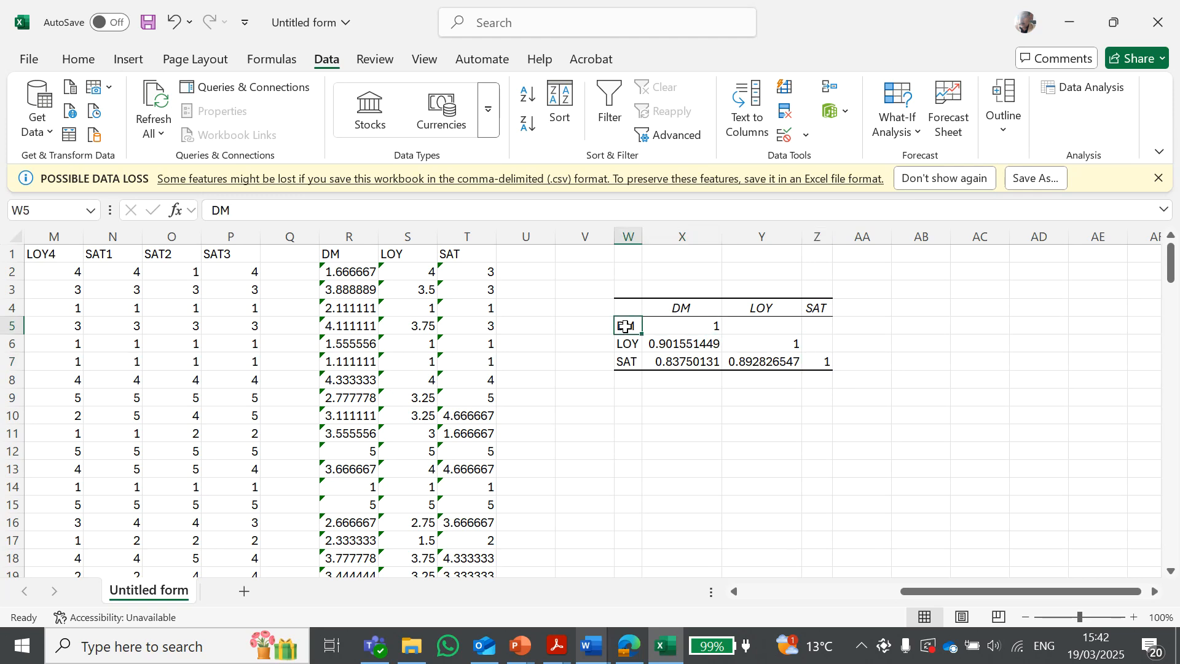
left_click(684, 311)
left_click(689, 326)
left_click(762, 307)
left_click(624, 346)
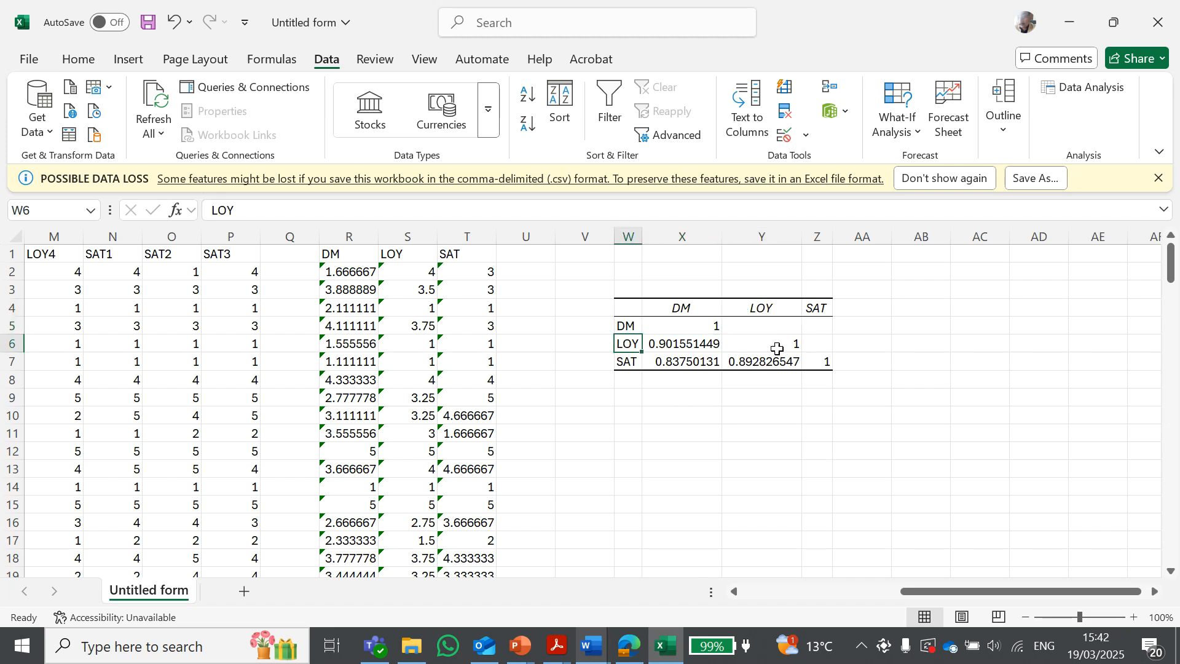
left_click(768, 344)
left_click(819, 312)
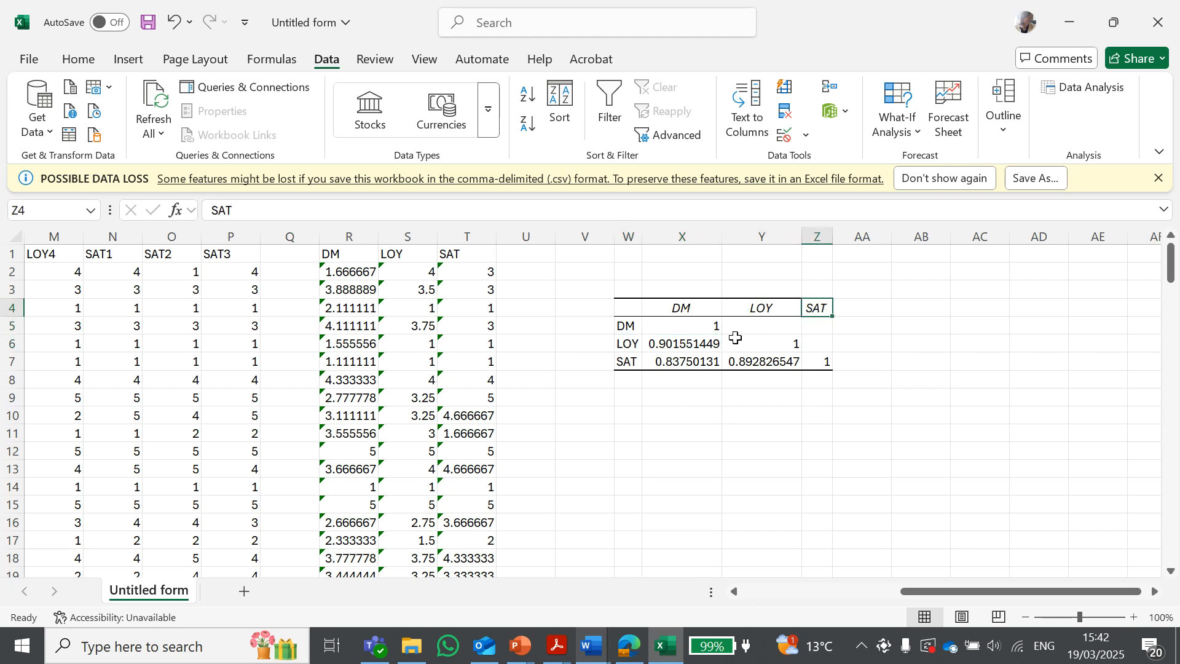
left_click(621, 363)
left_click(821, 363)
type("1")
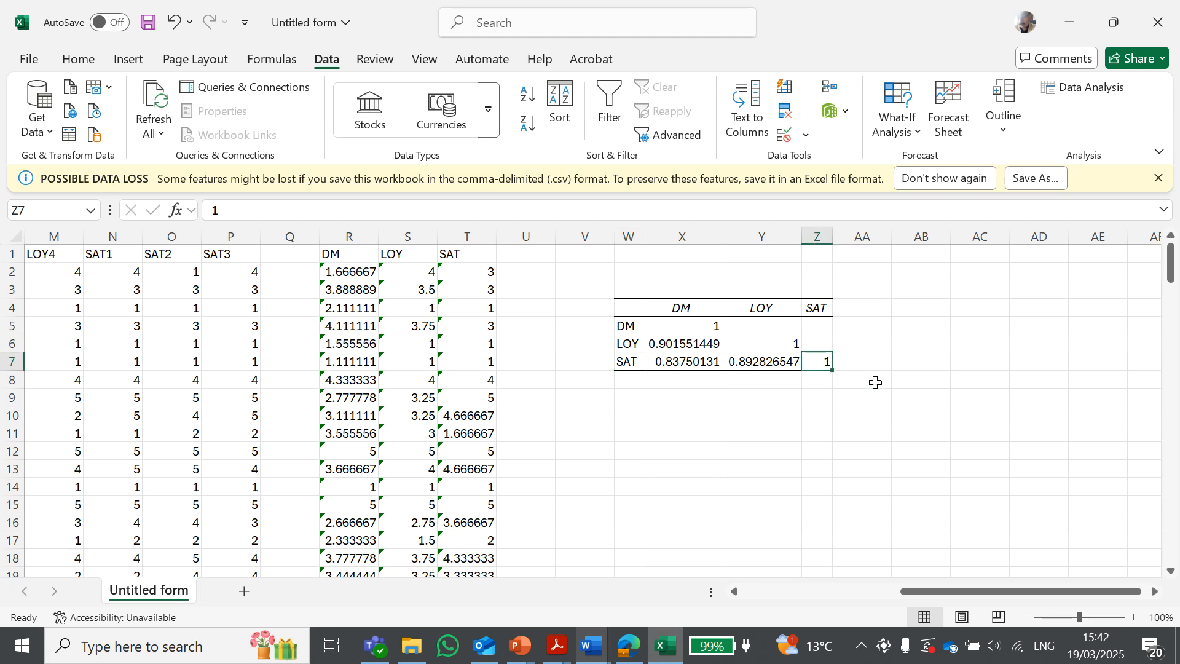
Examine the full-precision correlation coefficients between DM, LOY and SAT in the table
left_click(910, 382)
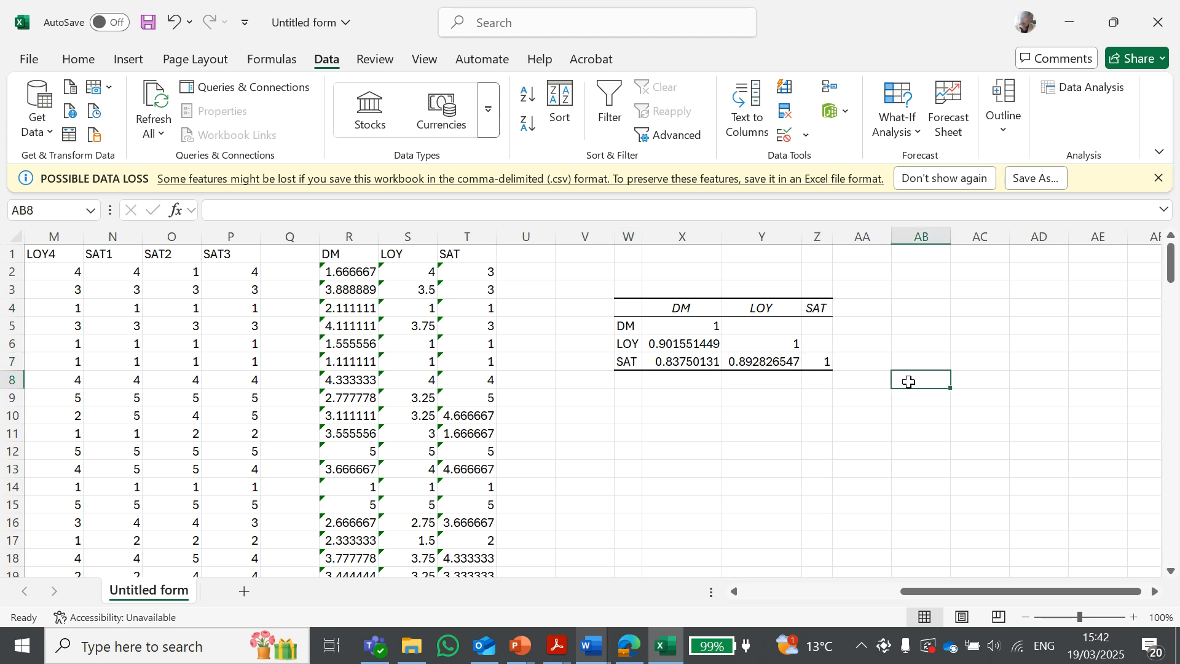
left_click(688, 310)
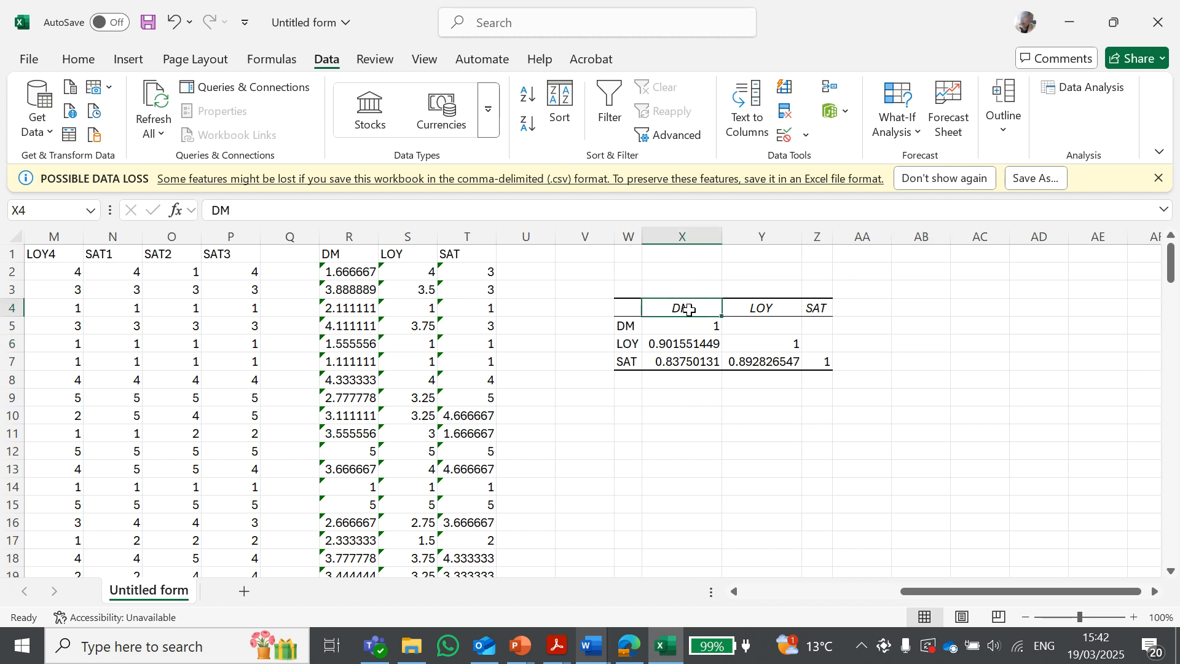
left_click(666, 363)
left_click(694, 310)
left_click(624, 364)
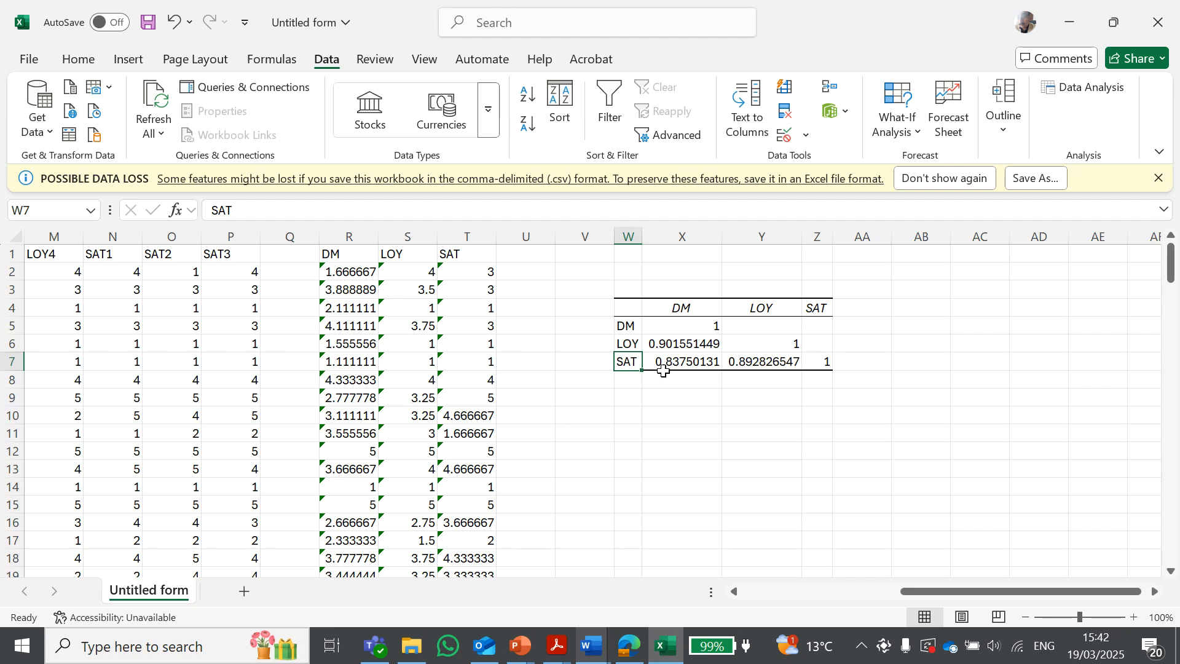
left_click(707, 364)
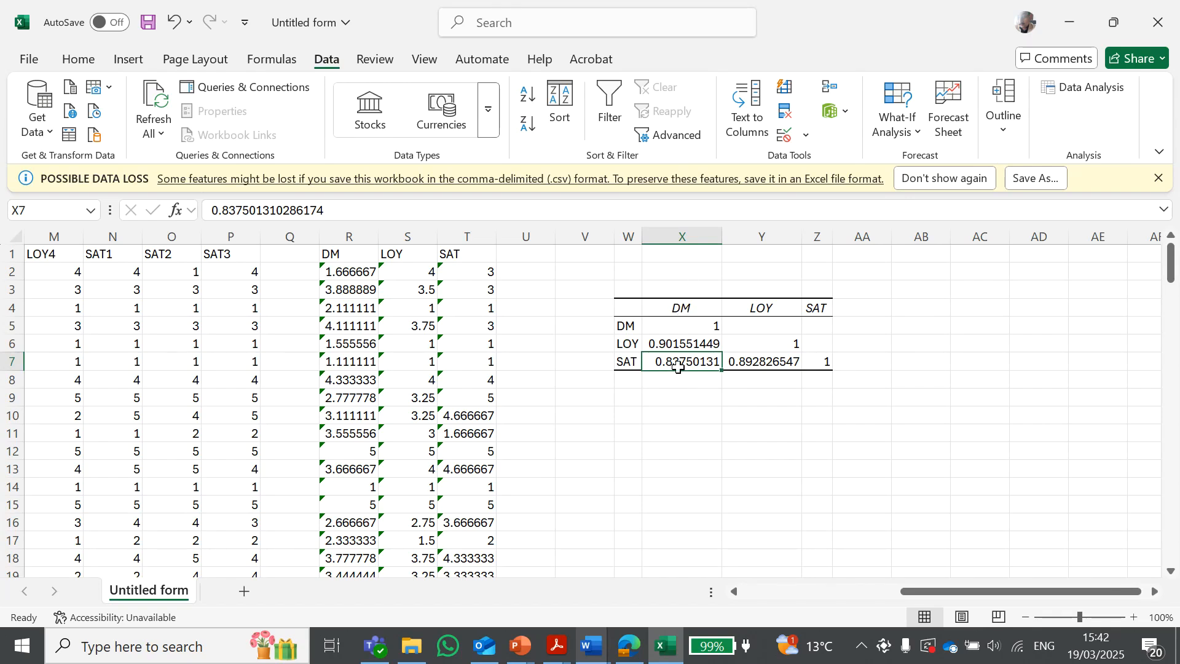
left_click(628, 366)
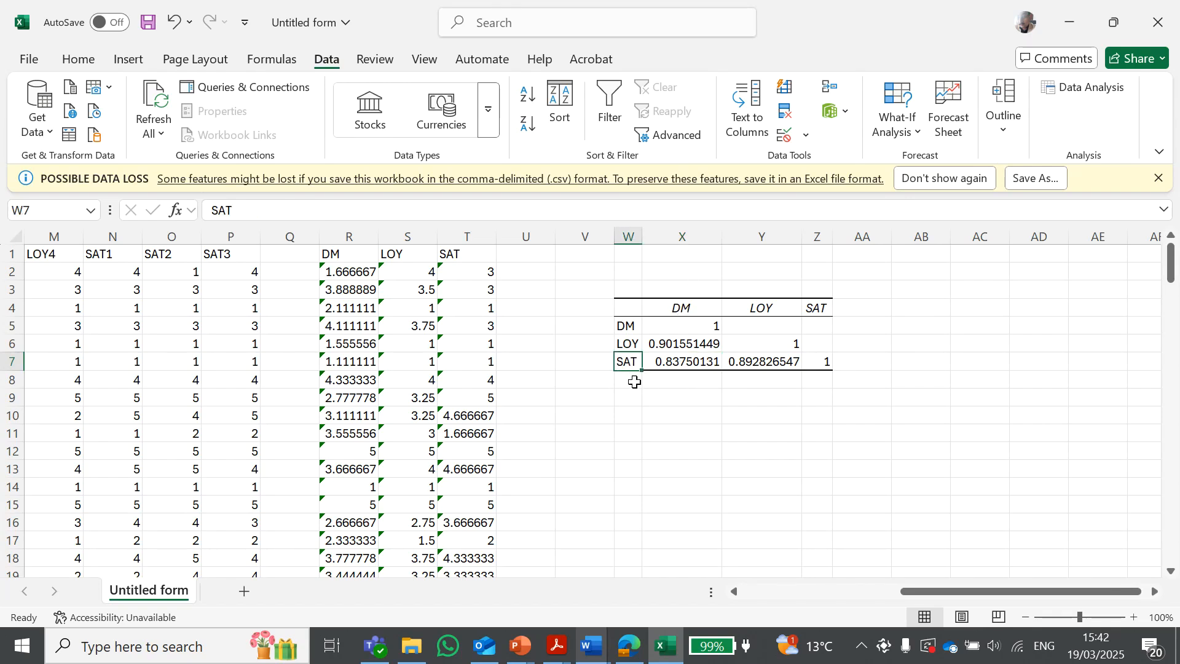
left_click(669, 348)
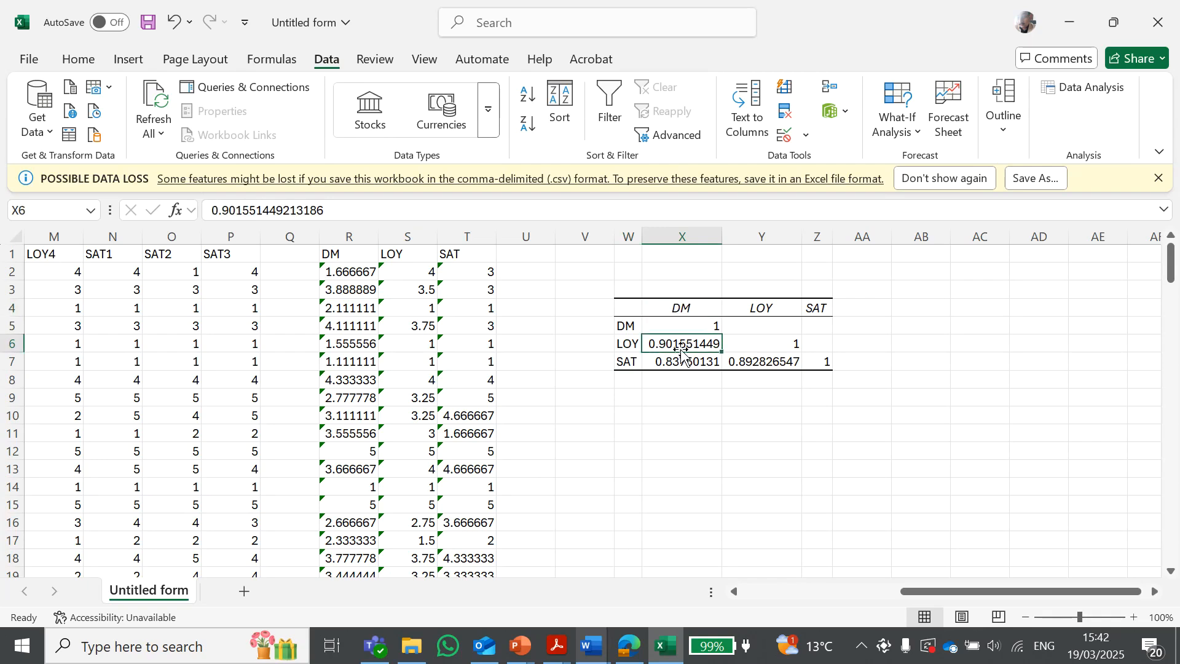
left_click(625, 345)
left_click(708, 307)
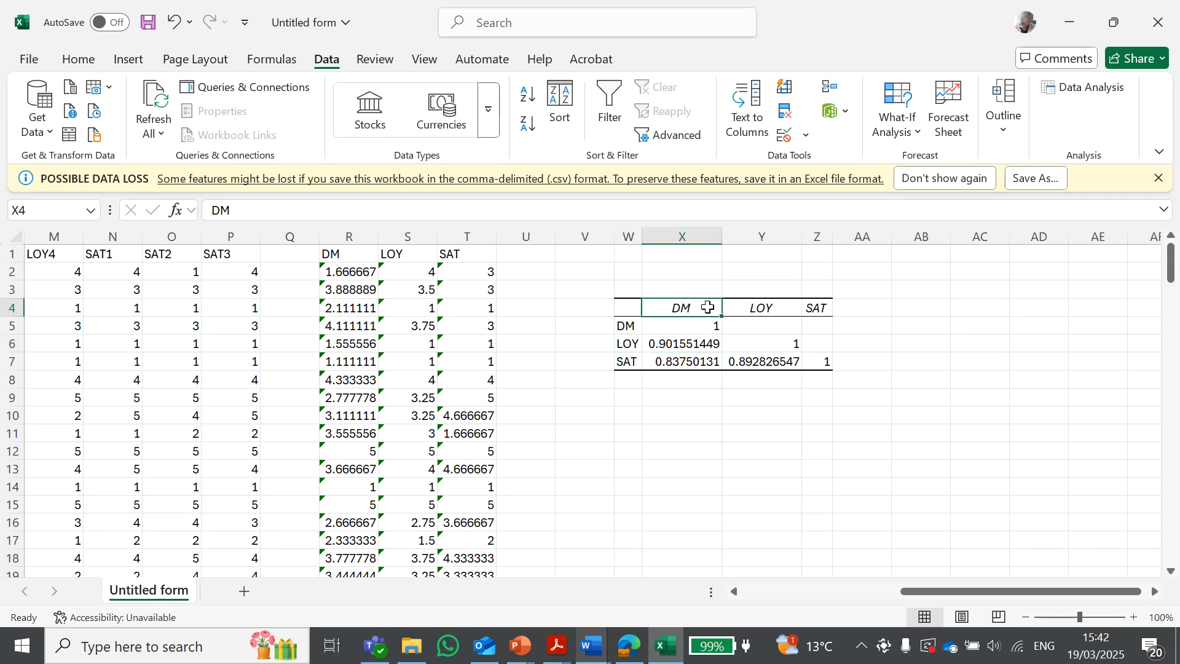
left_click(634, 347)
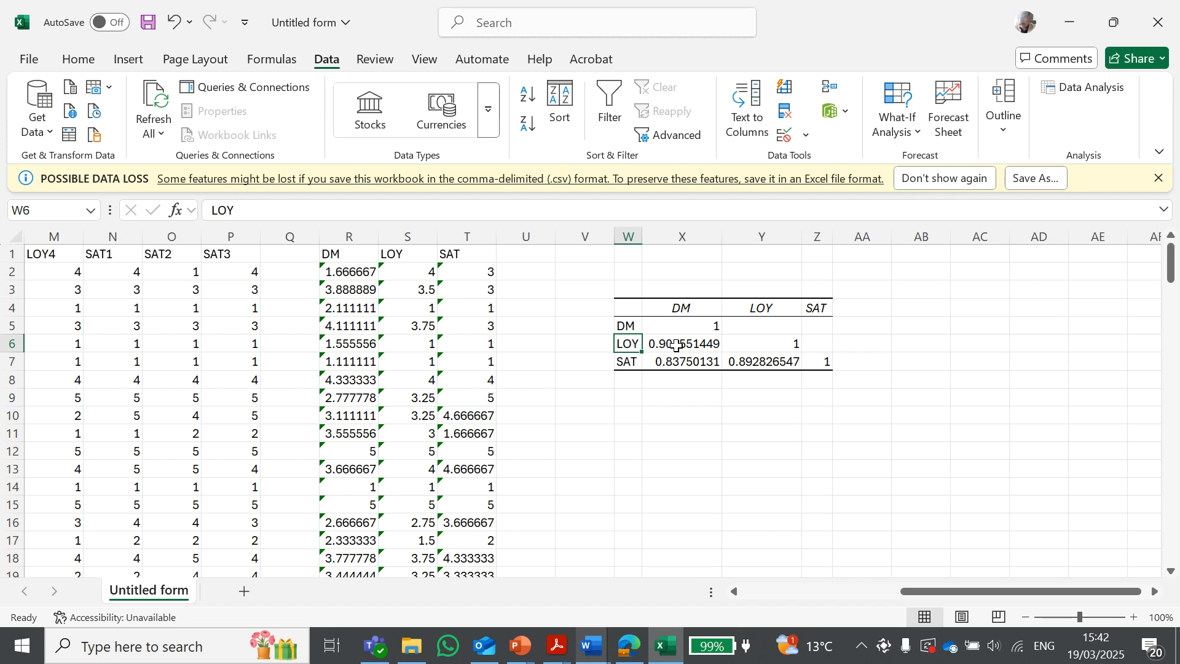
left_click(676, 346)
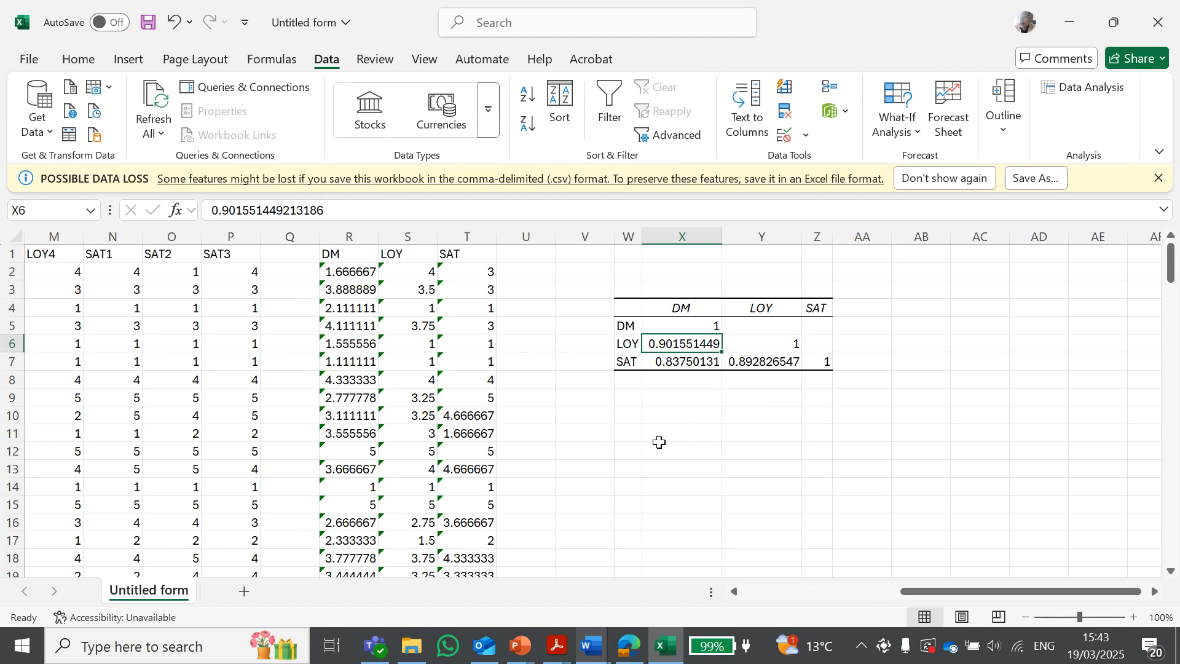
Highlight the correlation table W4:Z7 to review it as a whole
left_click(878, 409)
left_click_drag(818, 307, 627, 368)
left_click(717, 431)
scroll(742, 400, "down", 3)
scroll(695, 359, "up", 3)
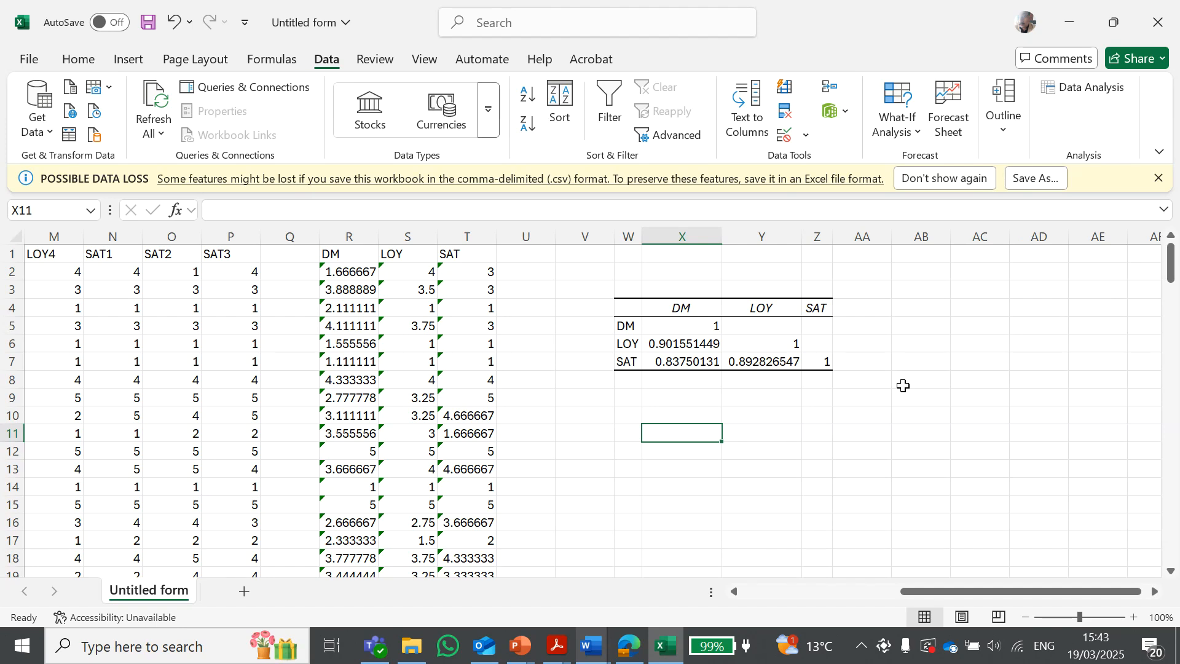
left_click(1004, 381)
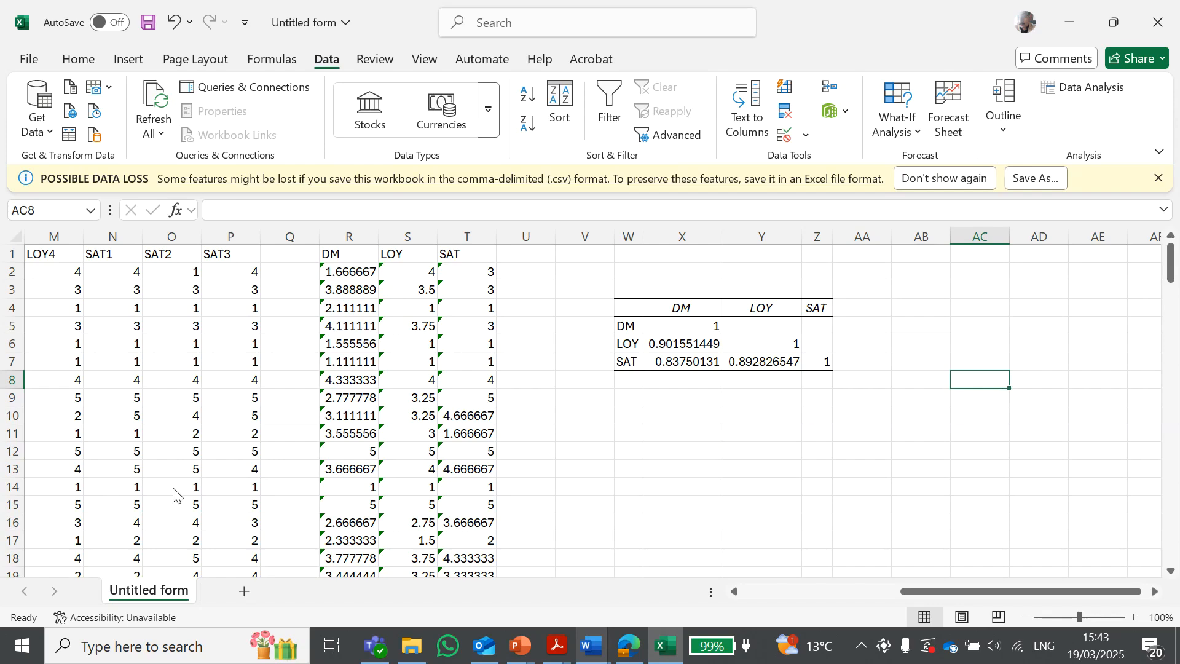
Switch to Word to view the Regression notes page
key("alt+Tab")
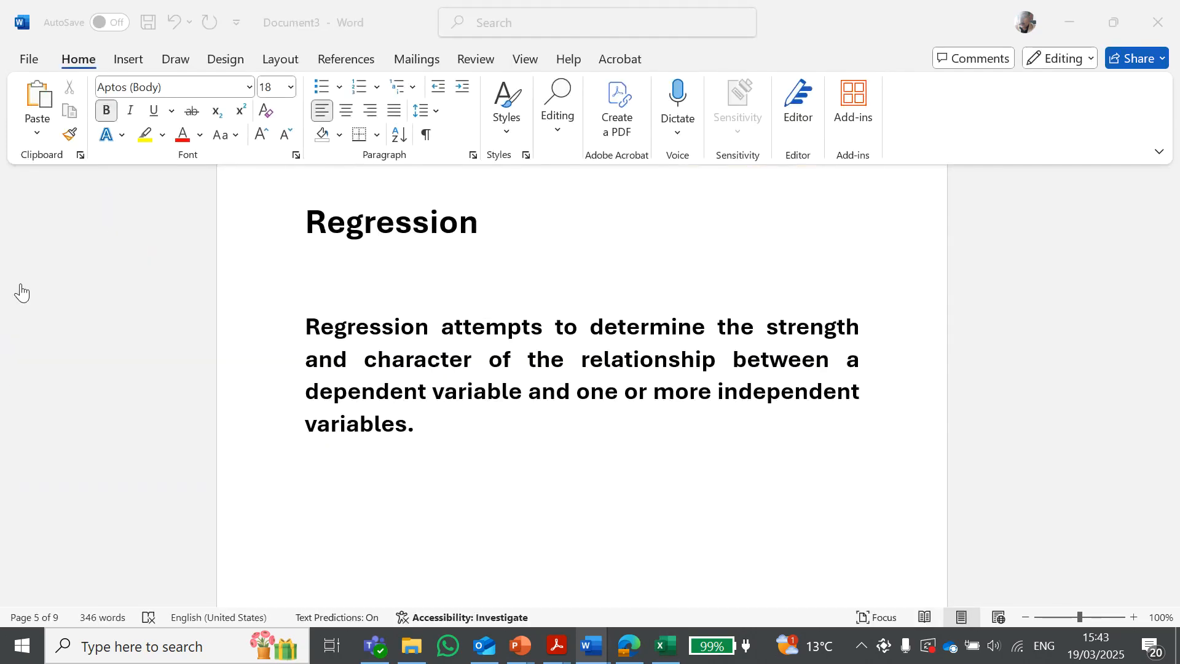
Scroll to the regression equation and highlight its Y, α, β1 and X1 terms one by one
scroll(21, 293, "down", 5)
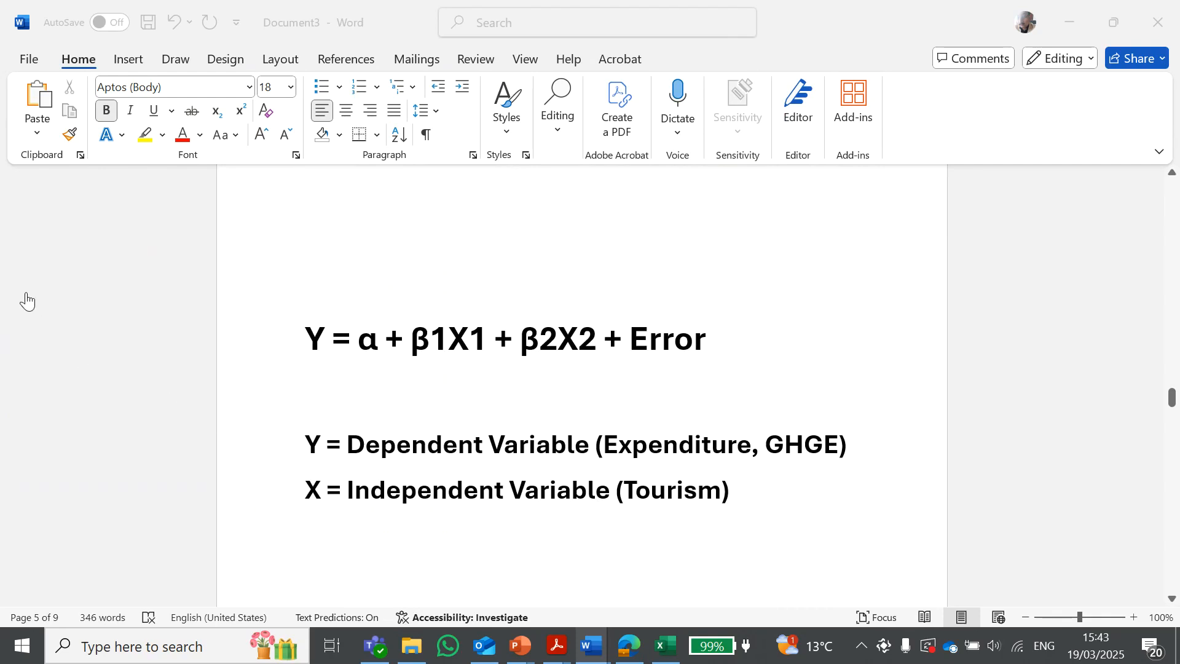
left_click(324, 343)
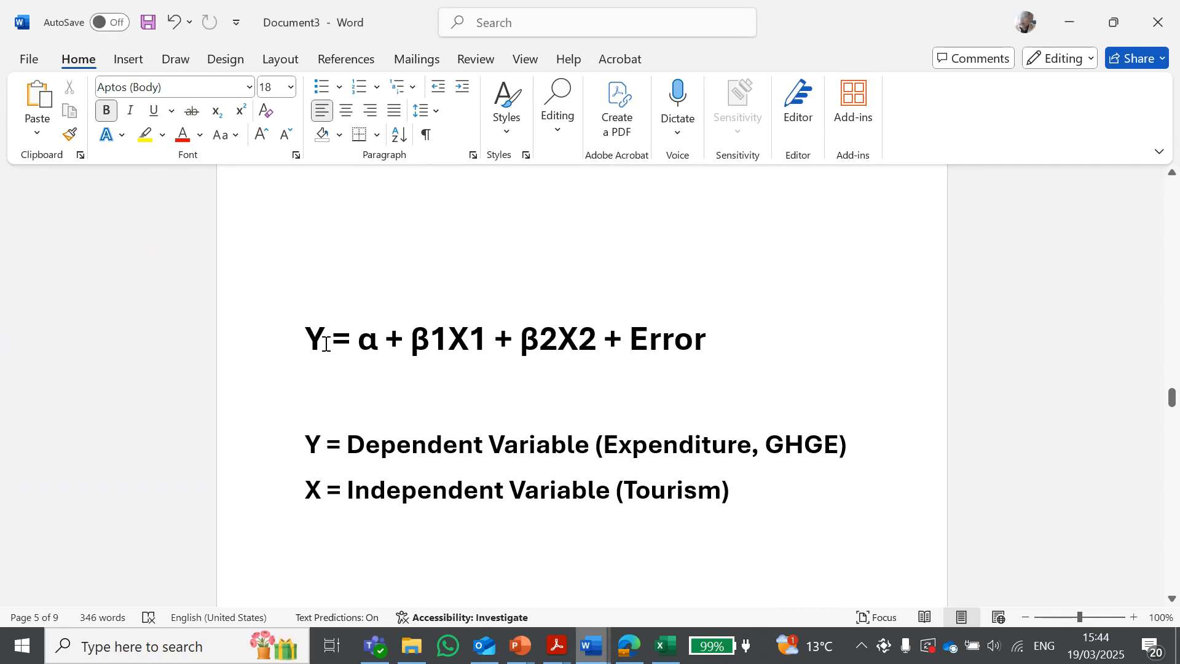
left_click_drag(309, 338, 332, 339)
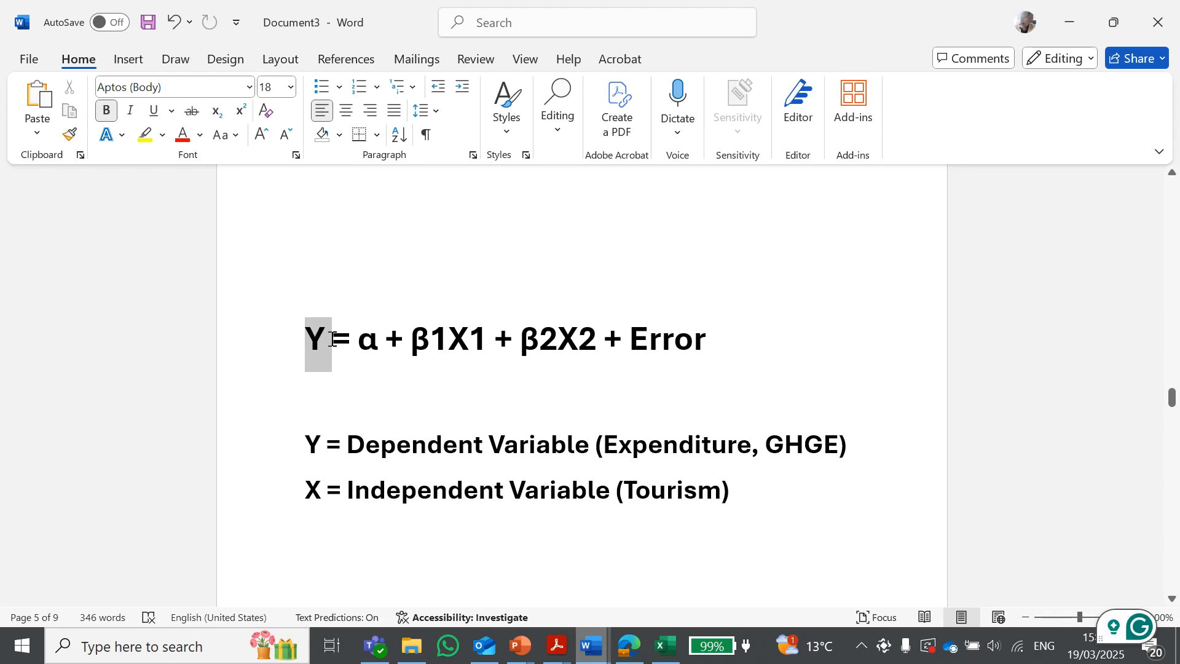
left_click(309, 340)
left_click_drag(324, 344, 291, 339)
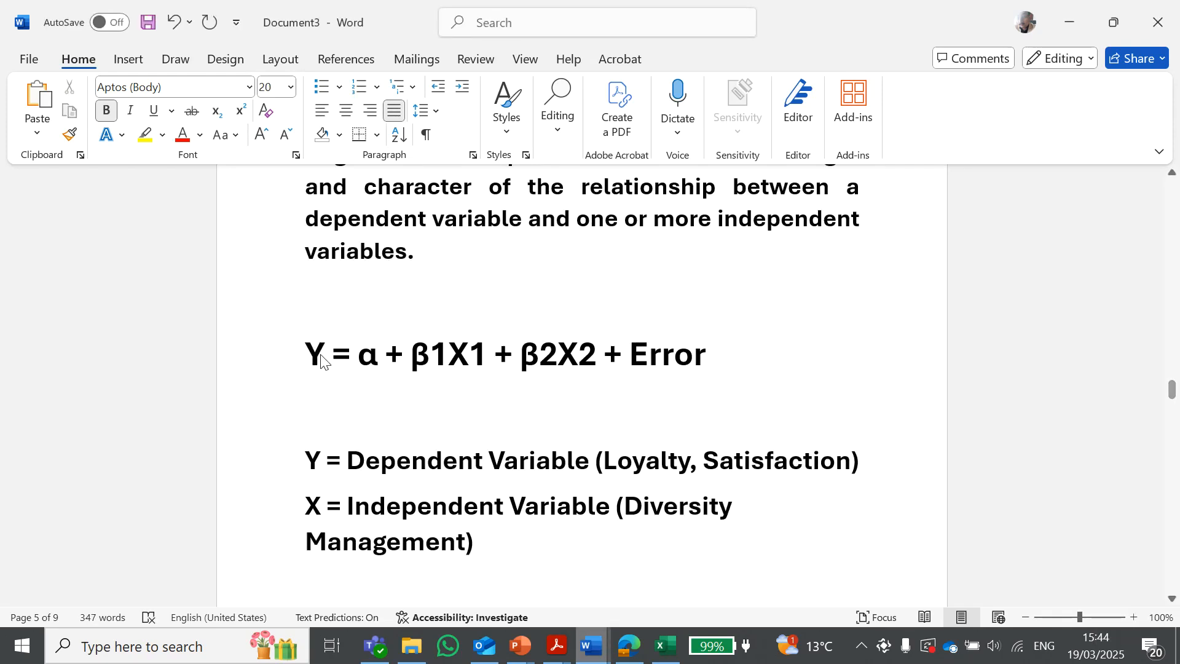
left_click_drag(379, 355, 358, 356)
left_click(386, 366)
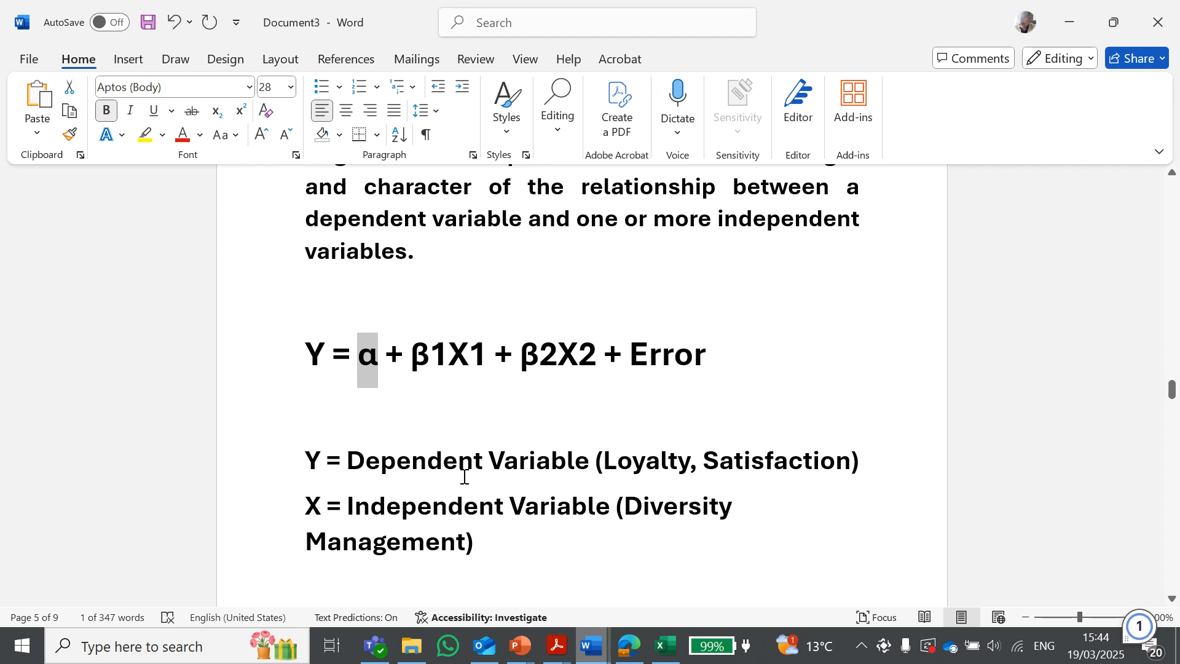
left_click(431, 443)
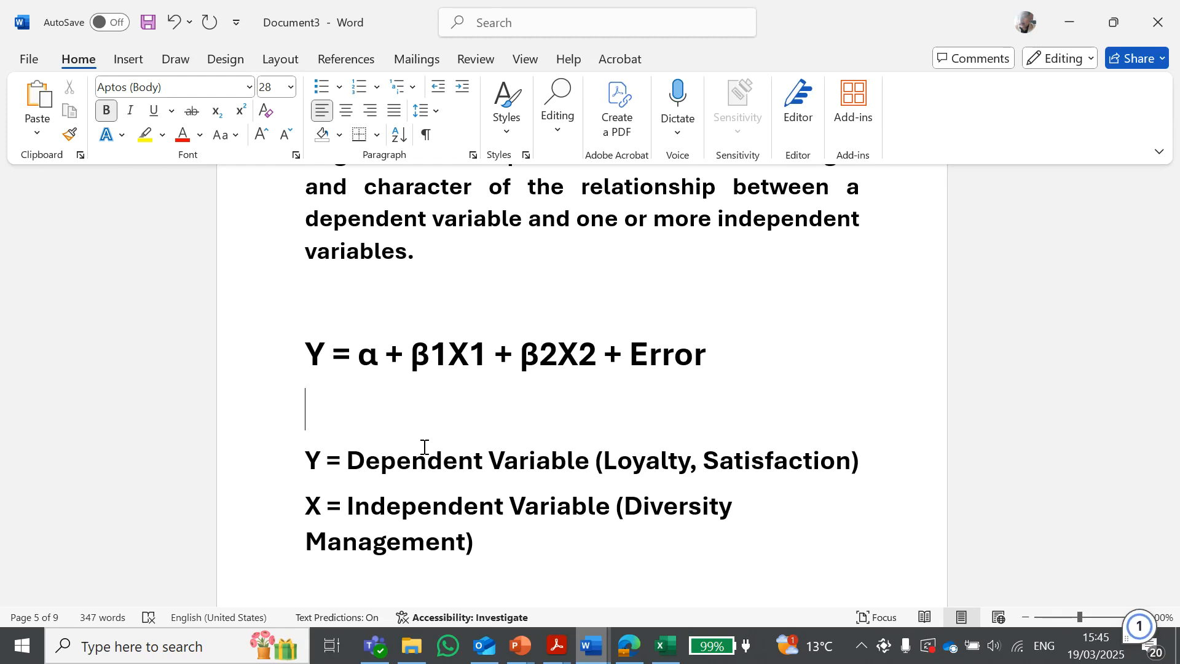
left_click_drag(366, 354, 363, 354)
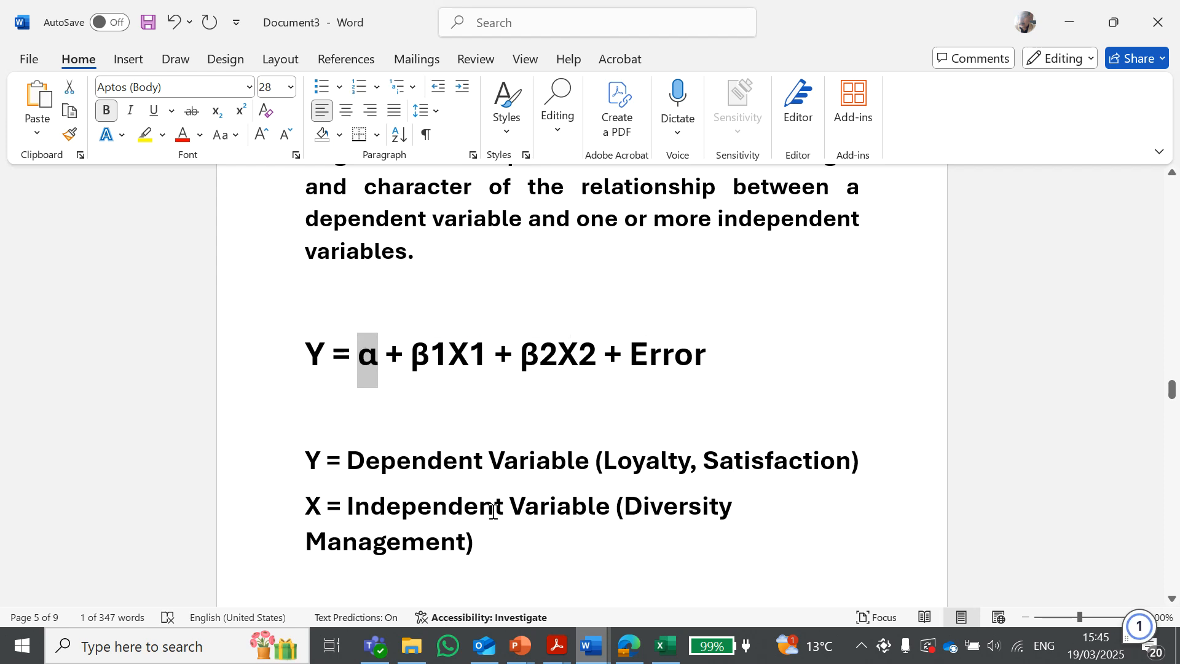
left_click_drag(410, 360, 449, 363)
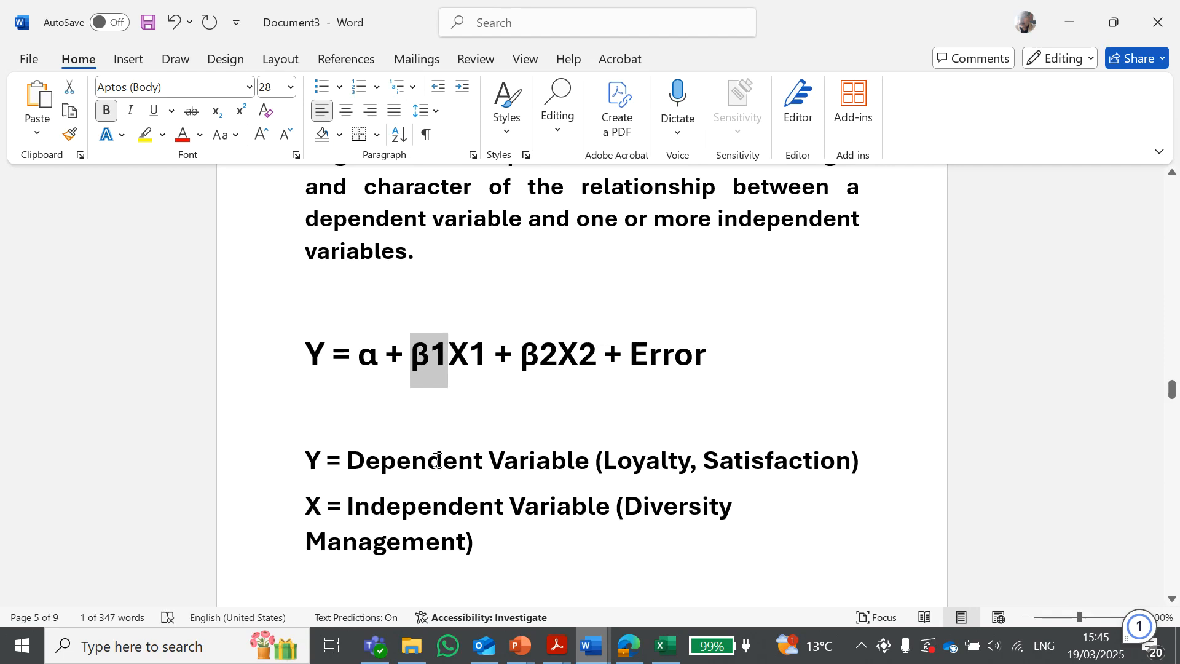
left_click_drag(486, 353, 457, 362)
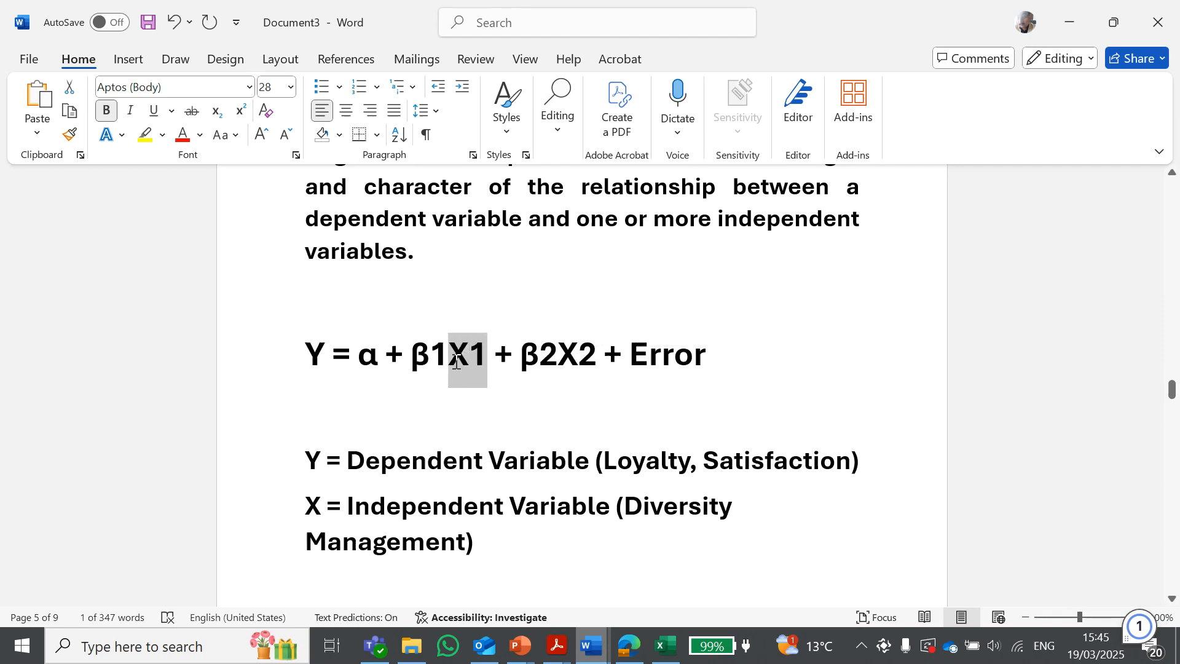
left_click(516, 529)
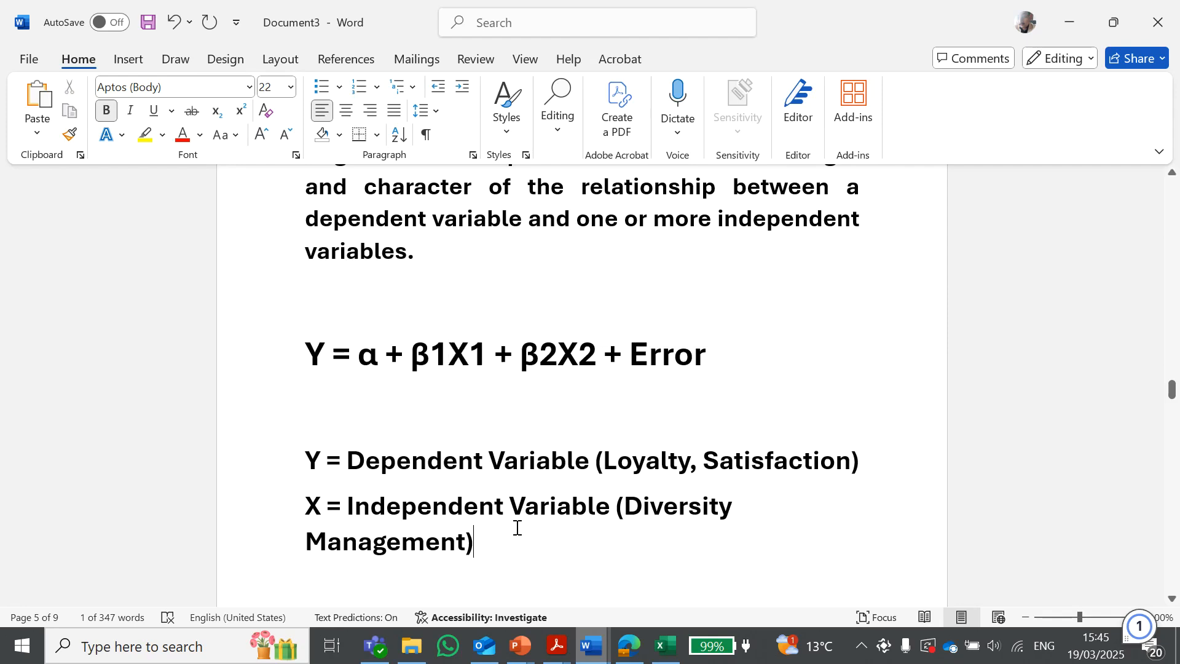
Highlight the β2, X2 and Error terms of the regression equation and review the variable definitions below
left_click_drag(472, 354, 382, 356)
left_click(473, 358)
left_click(459, 461)
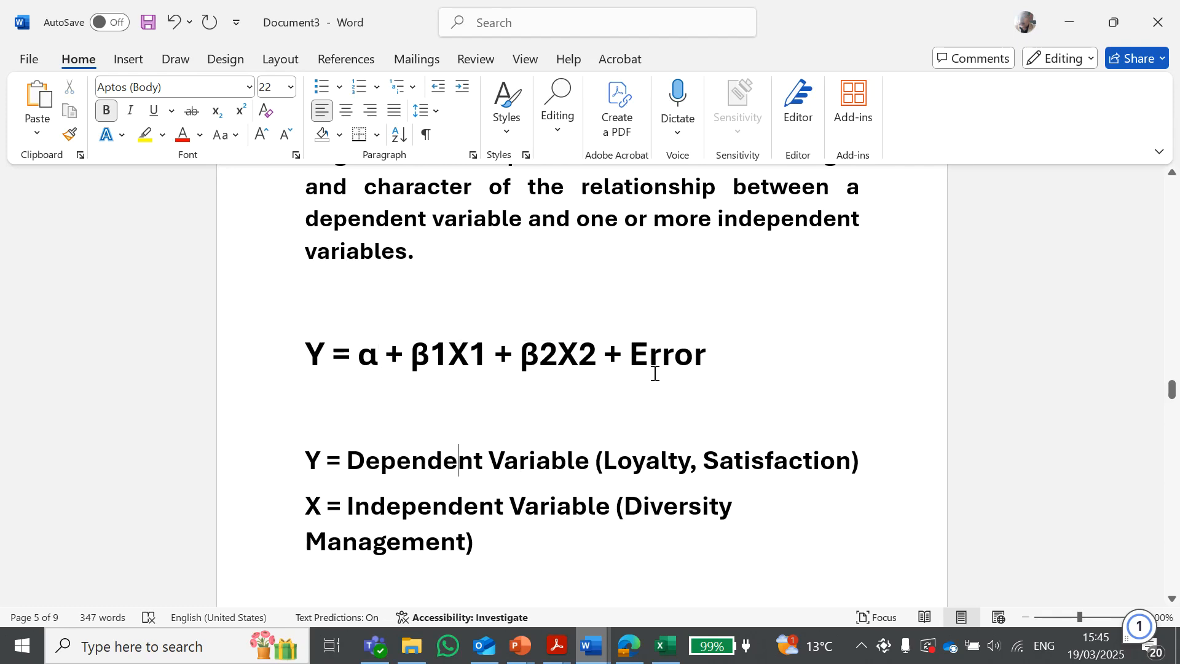
left_click_drag(629, 358, 694, 360)
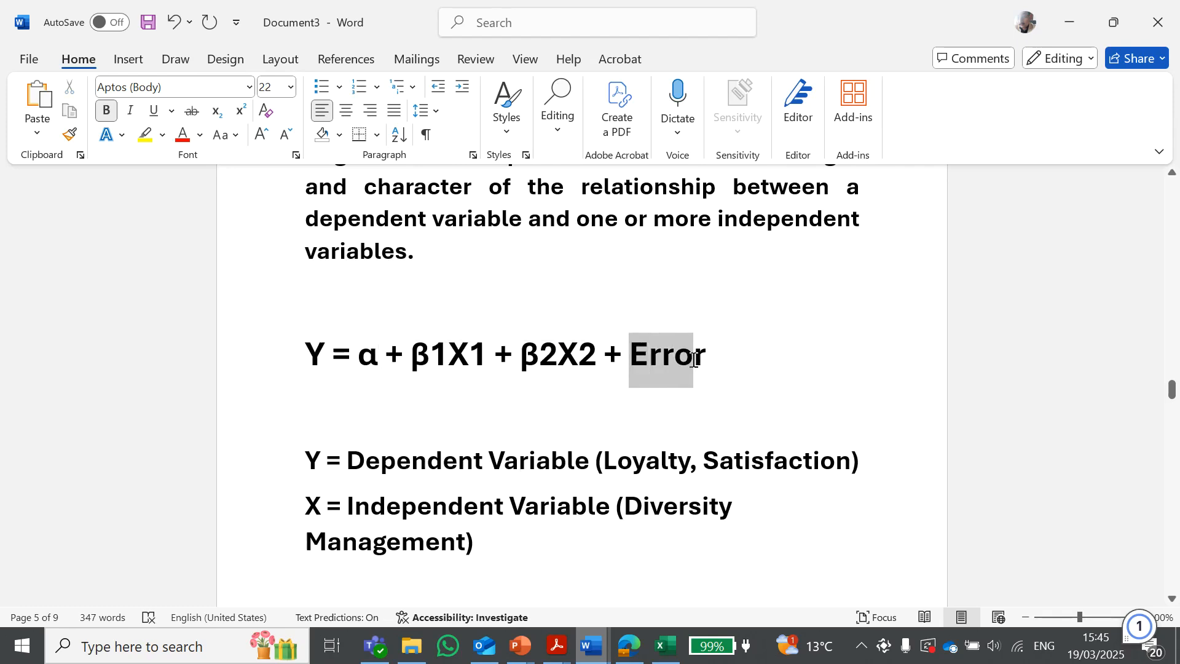
left_click(575, 380)
left_click_drag(523, 362, 561, 359)
left_click(574, 400)
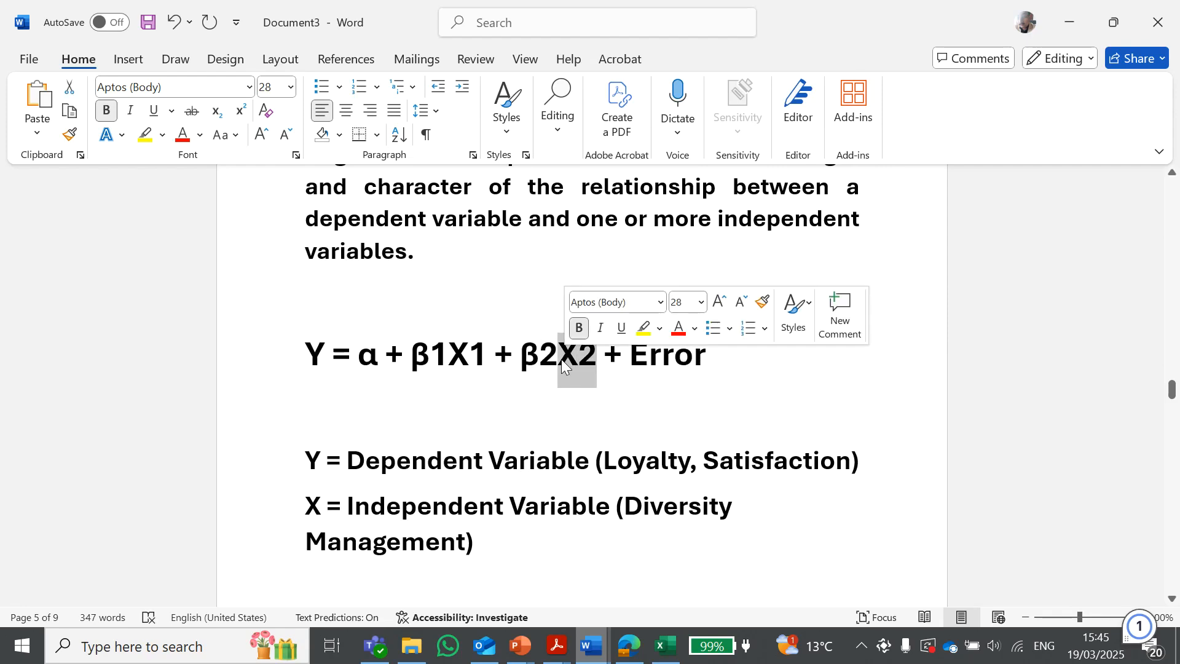
left_click(526, 404)
left_click_drag(557, 360, 520, 362)
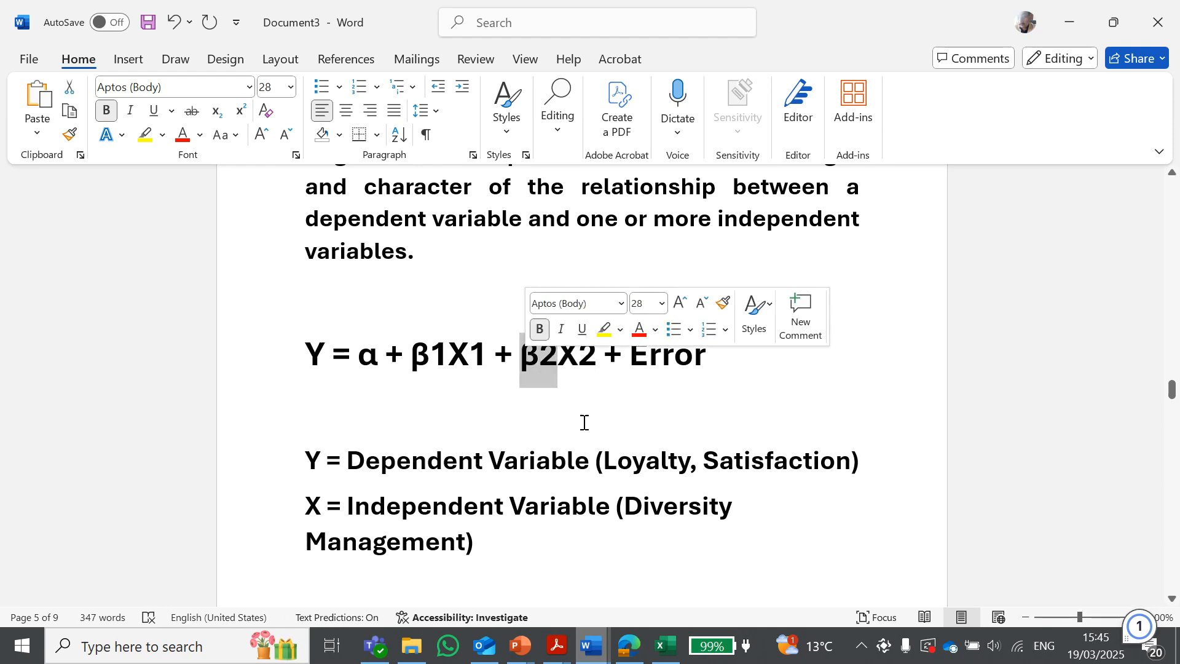
left_click(583, 431)
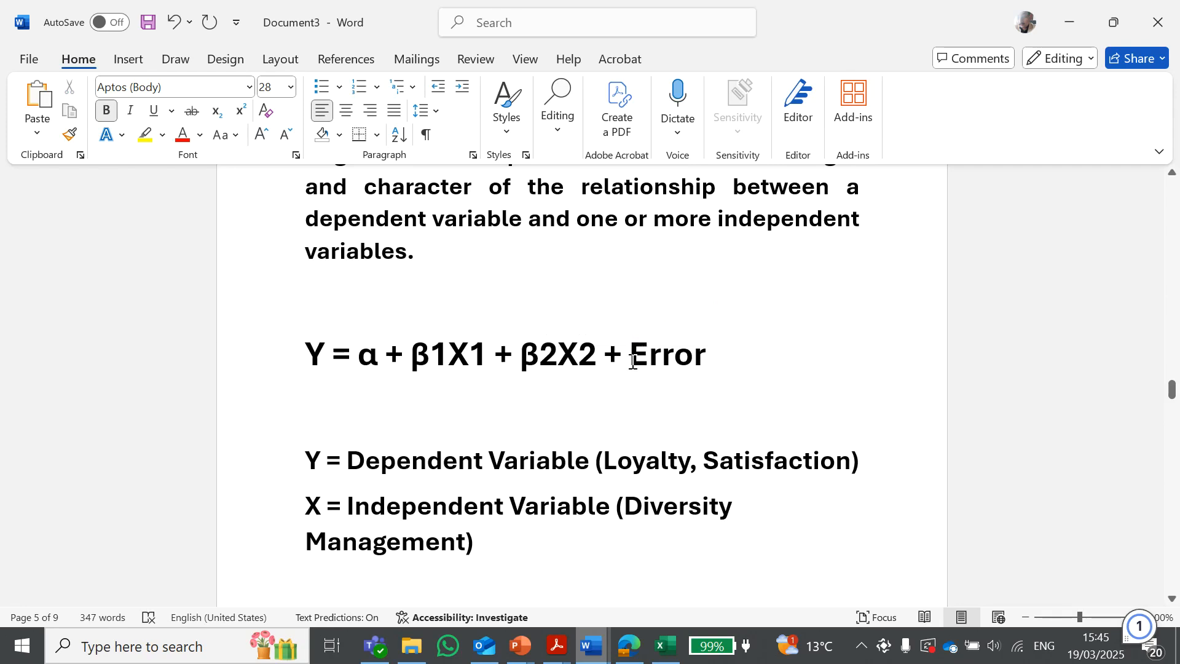
left_click_drag(632, 354, 709, 361)
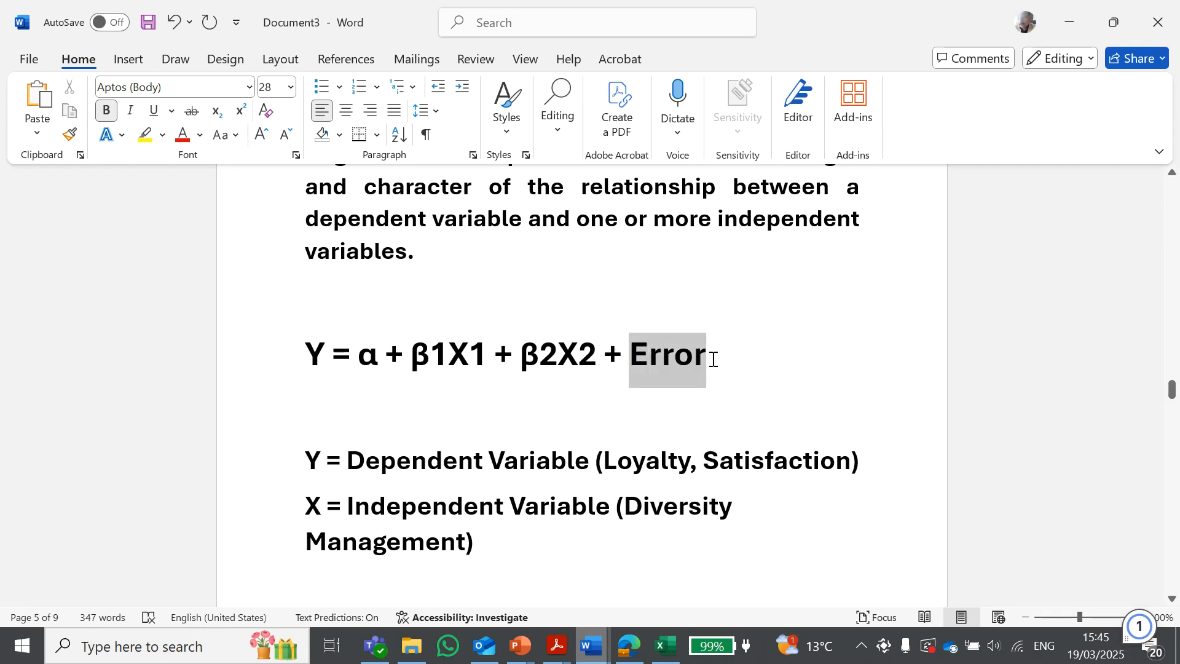
left_click(580, 433)
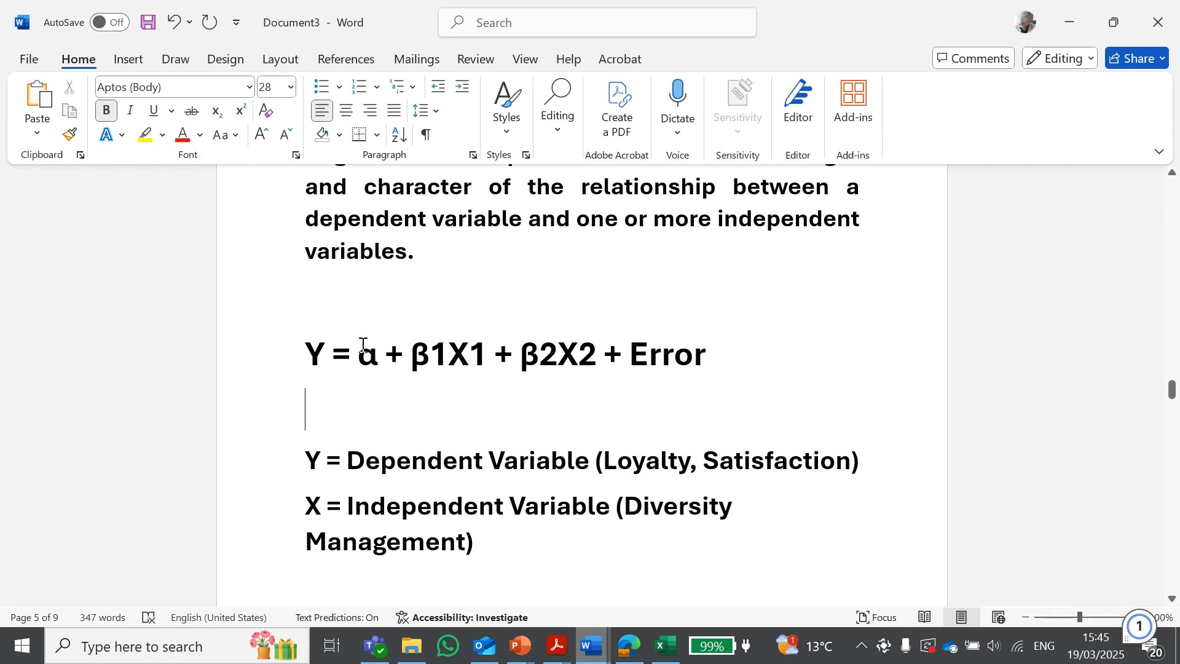
scroll(394, 356, "down", 1)
scroll(394, 356, "up", 1)
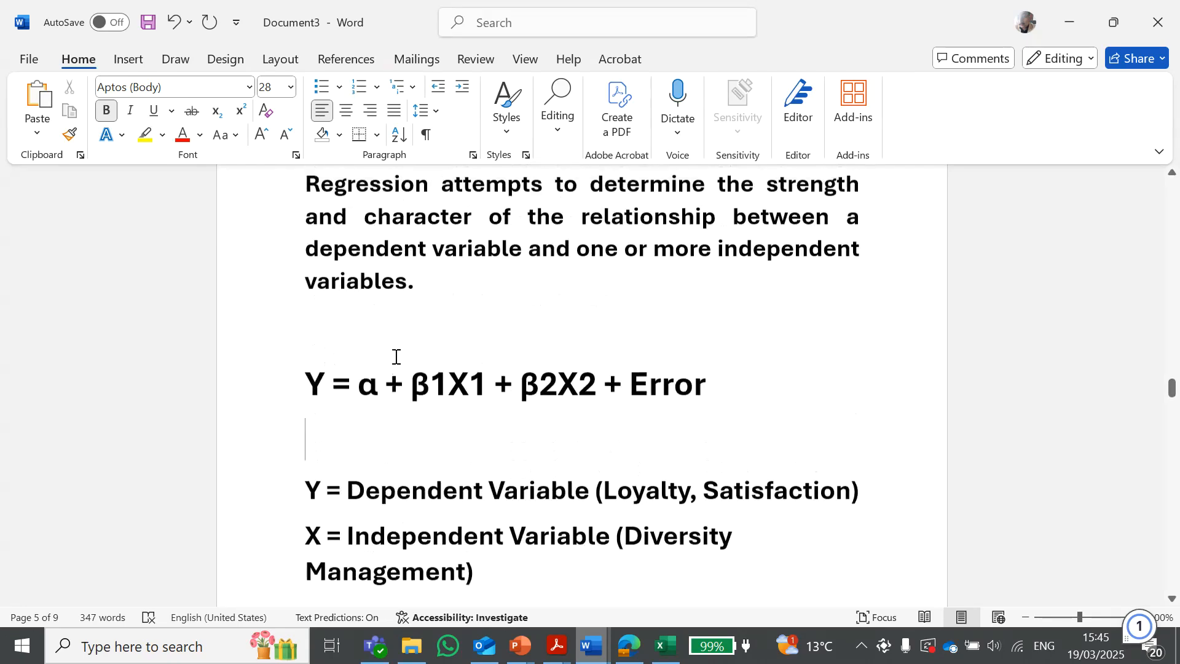
scroll(394, 356, "down", 2)
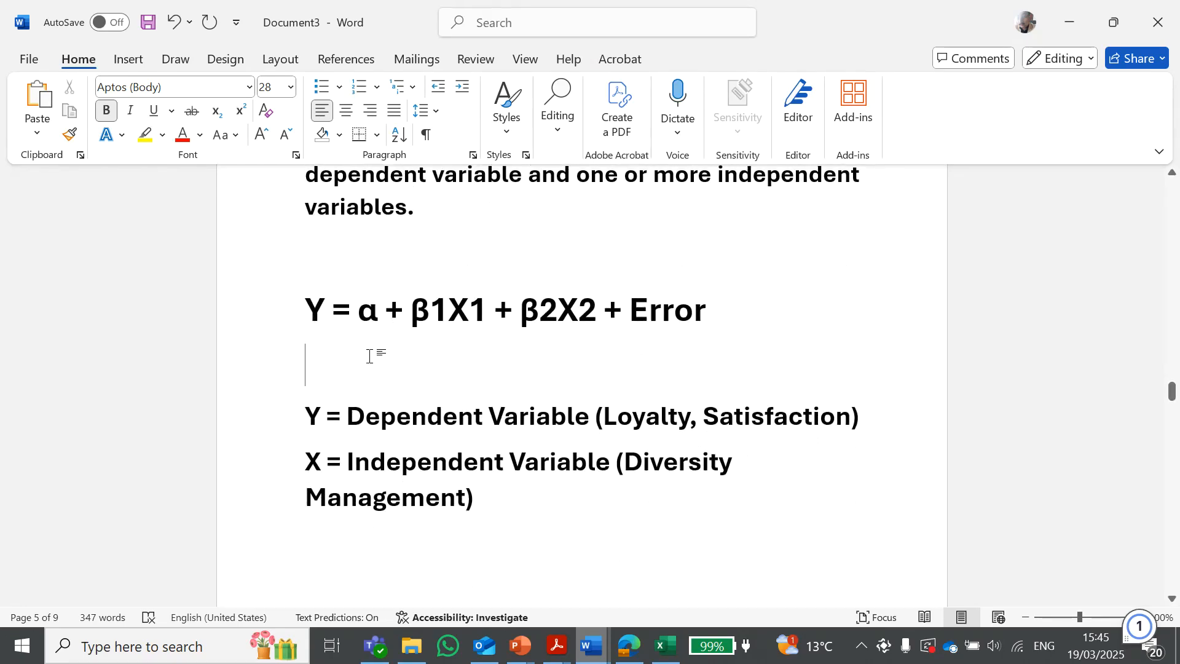
Switch to Excel and open the Regression tool from Data Analysis
key("alt+Tab")
left_click(922, 398)
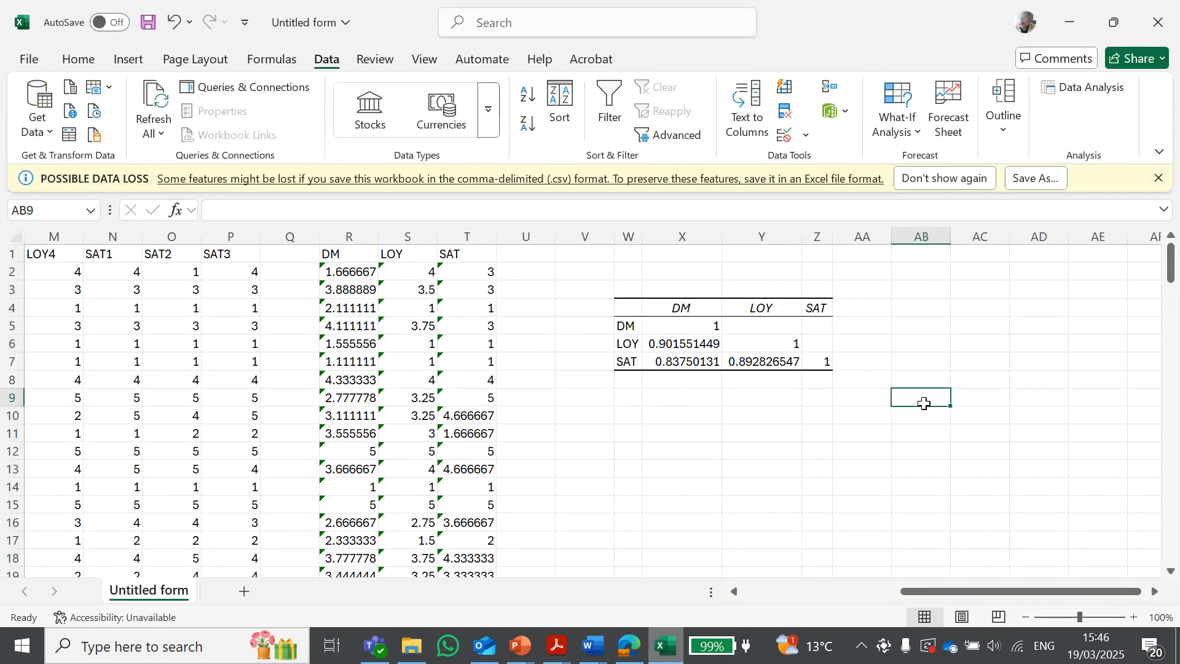
left_click(1155, 593)
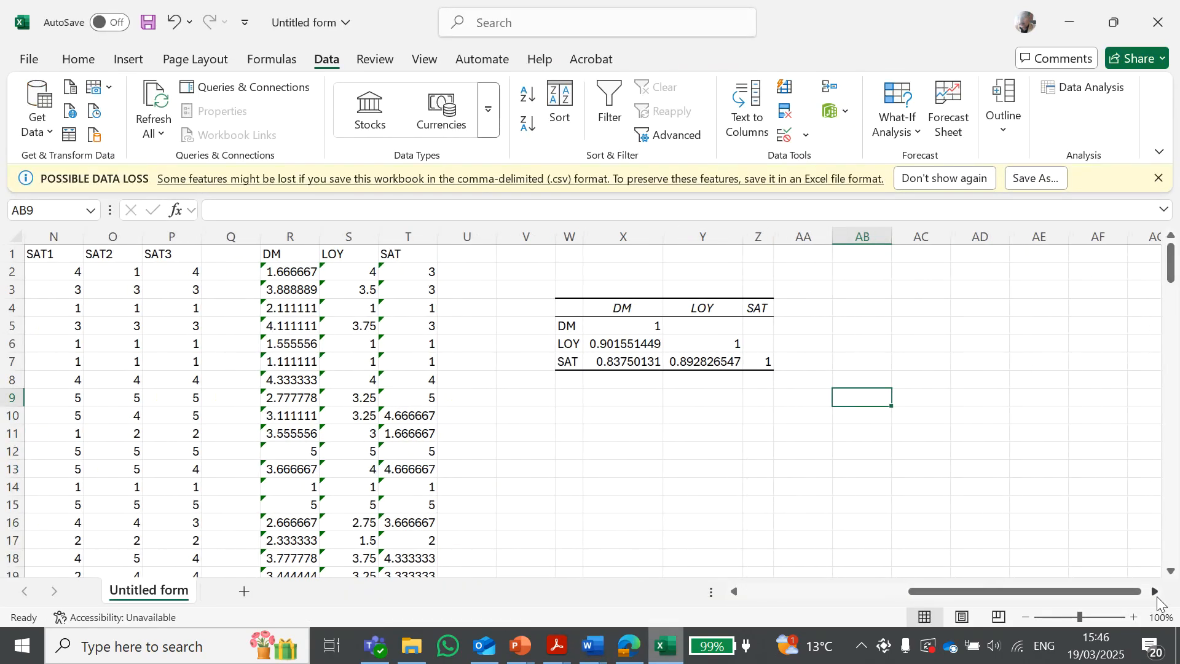
left_click(1155, 592)
left_click(1156, 593)
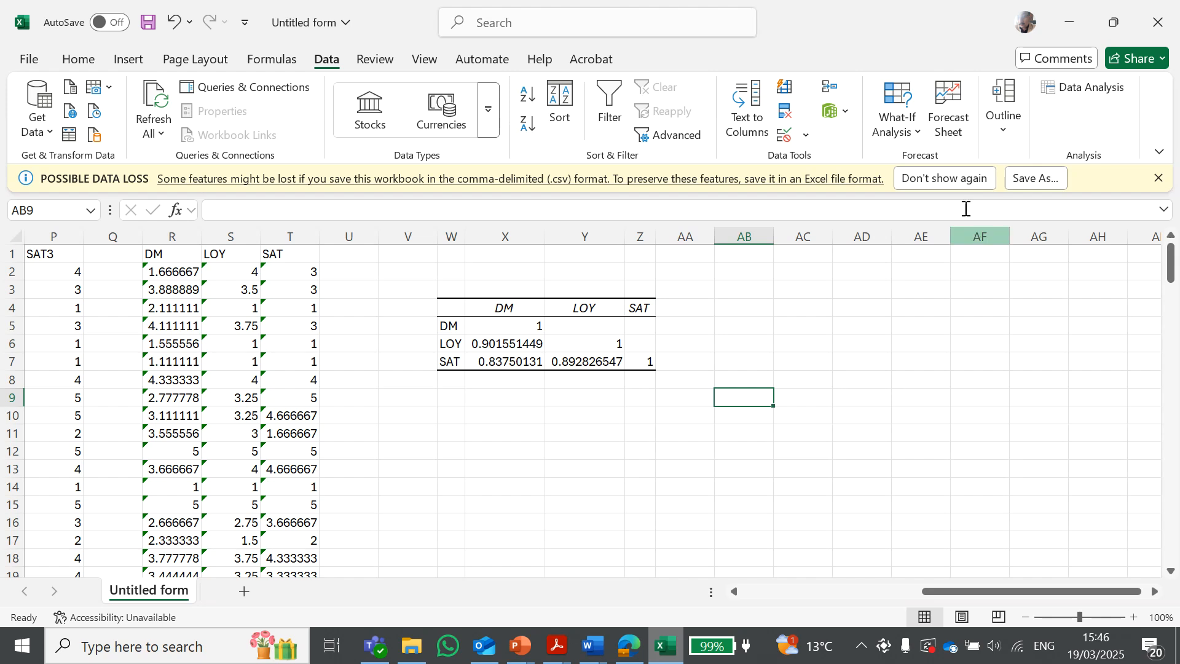
left_click(1092, 94)
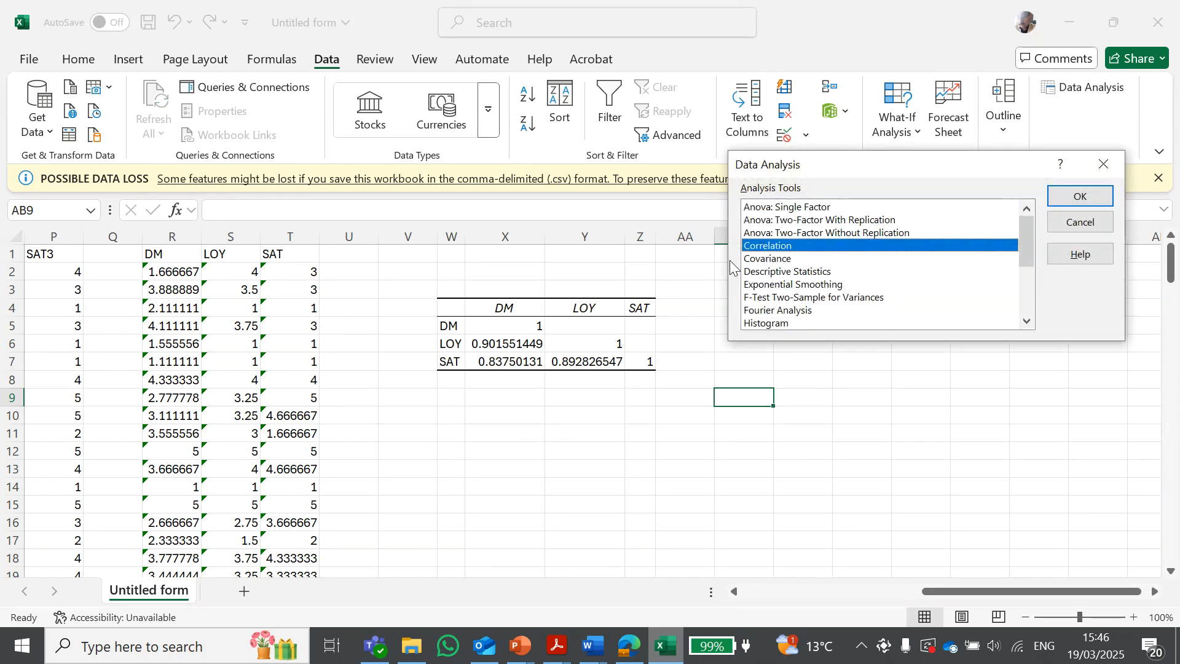
scroll(786, 264, "down", 3)
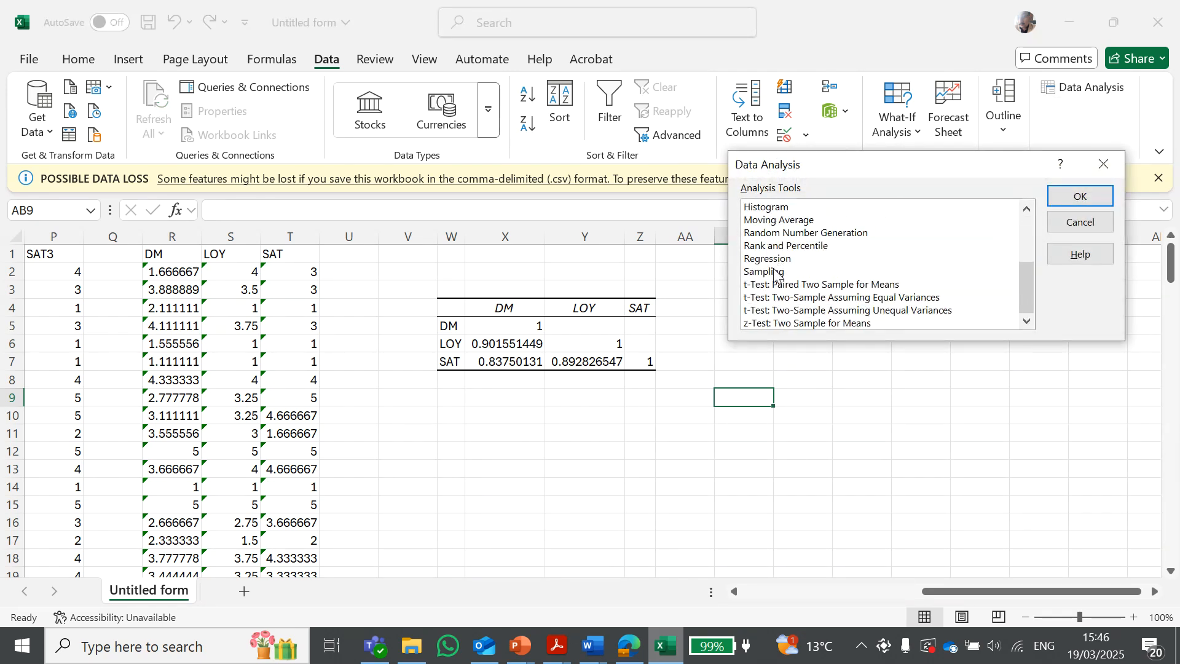
double_click(770, 257)
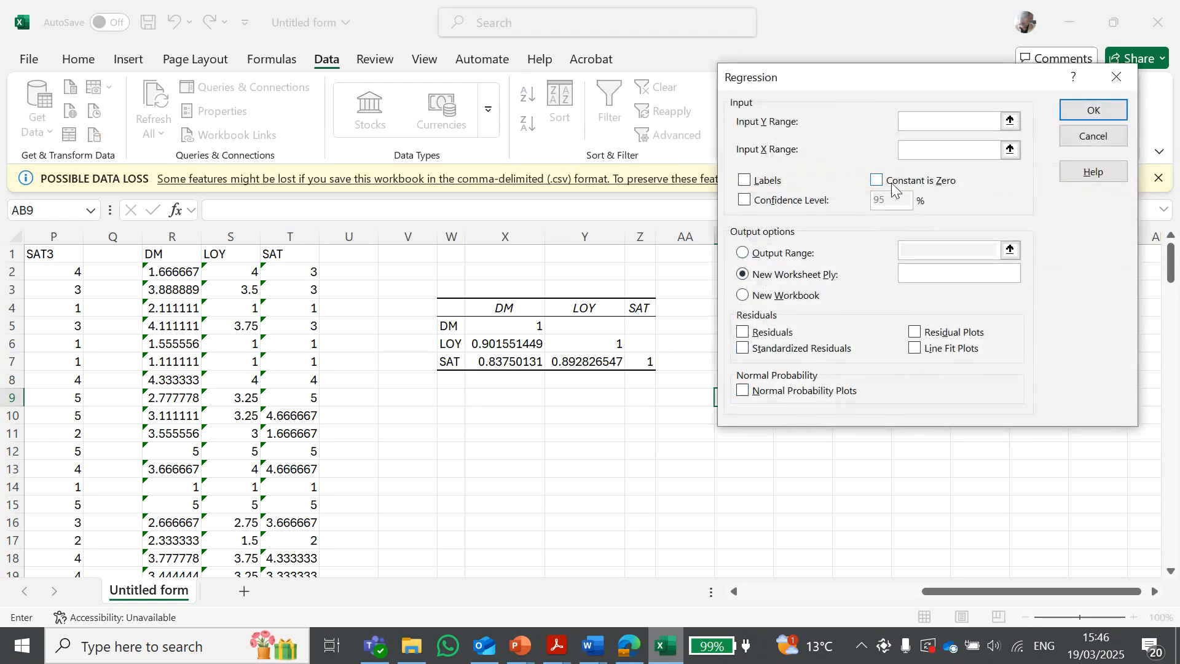
Set the regression Input Y Range to the SAT column, $T$1:$T$141
left_click_drag(823, 72, 786, 228)
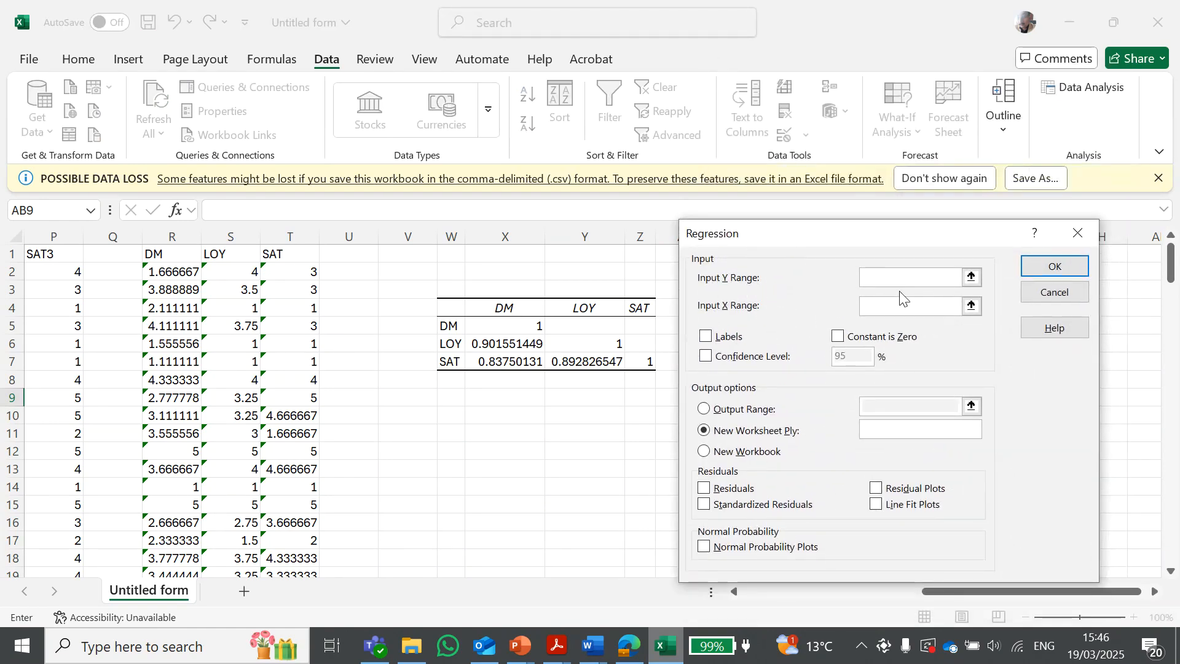
left_click(972, 278)
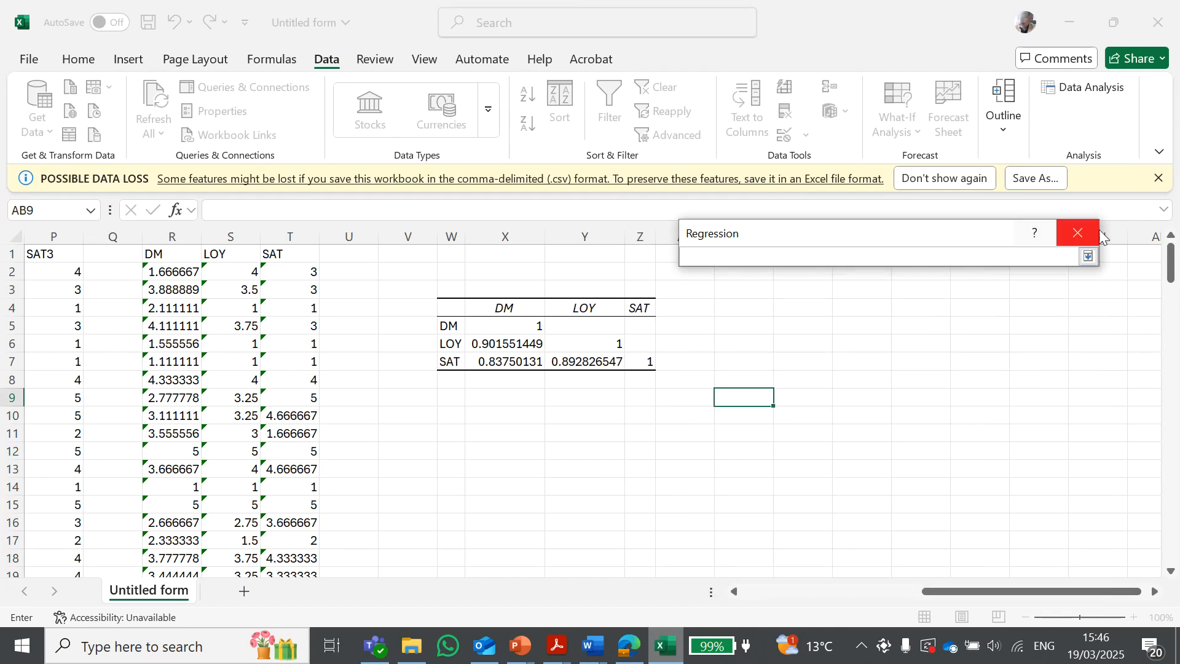
left_click(1088, 256)
left_click(975, 279)
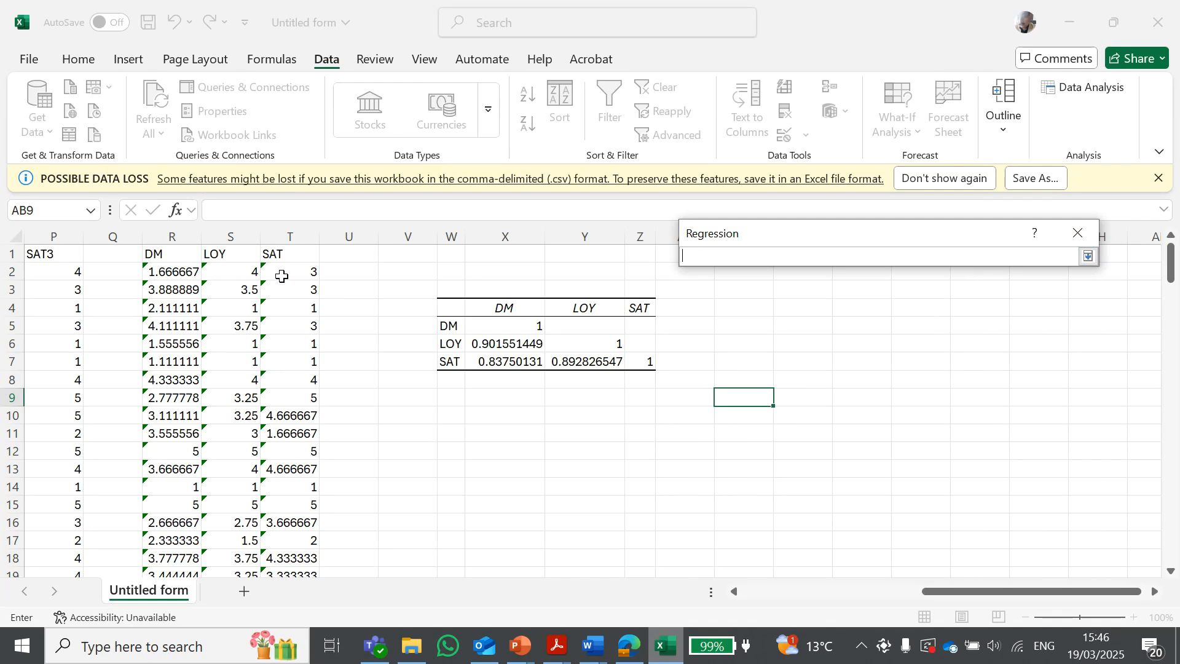
left_click_drag(295, 253, 297, 538)
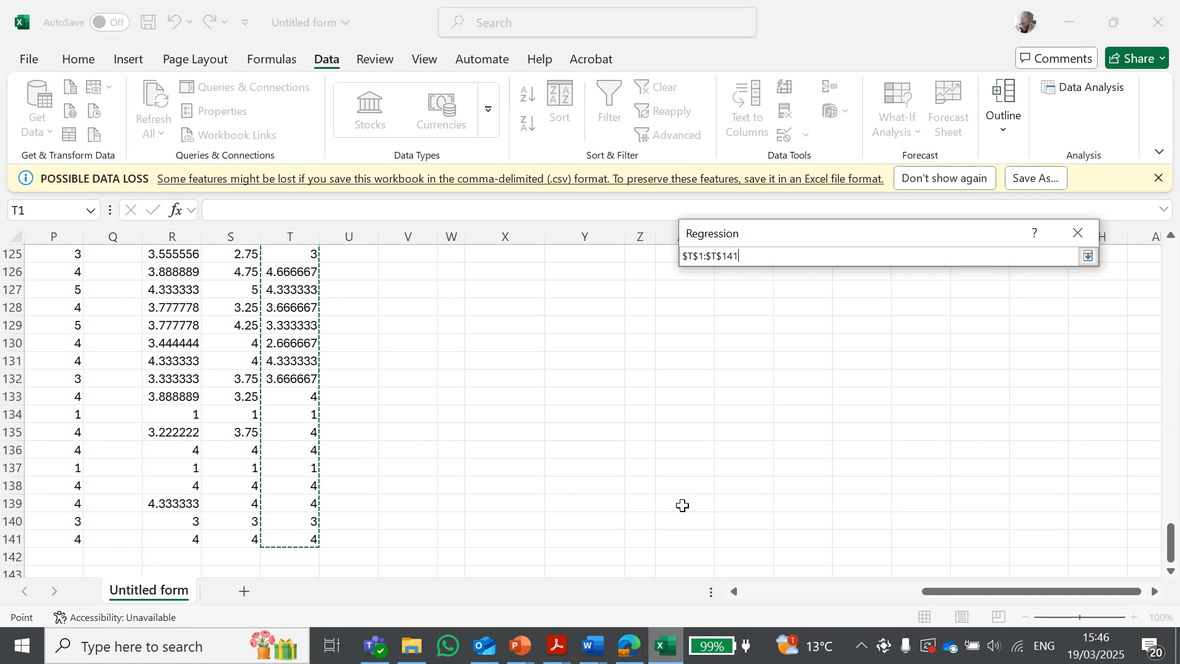
left_click(1087, 258)
Set the Input X Range to the DM column, $R$1:$R$141, and enable Confidence Level at 95%
scroll(324, 411, "up", 20)
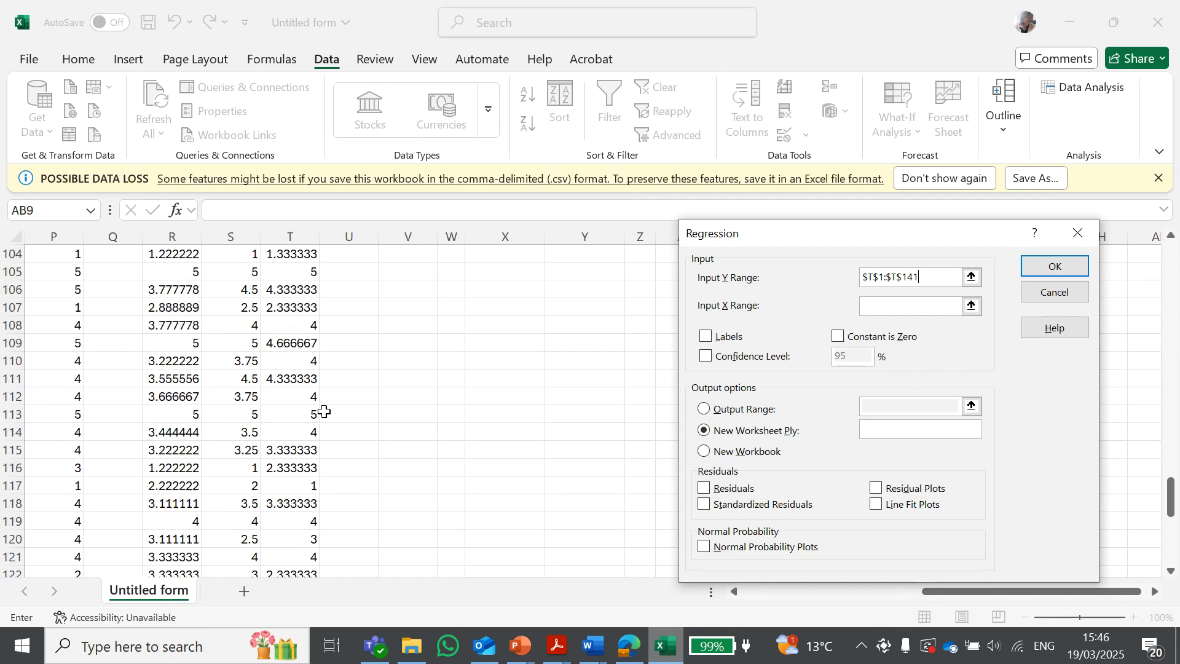
scroll(323, 411, "up", 18)
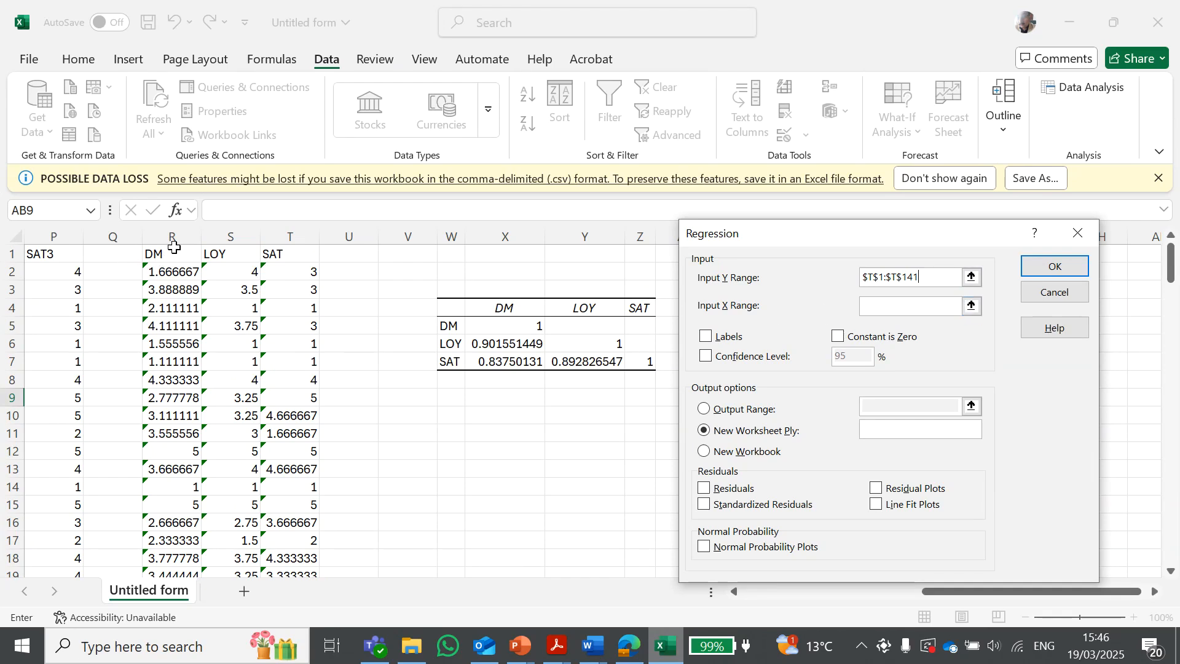
left_click(972, 306)
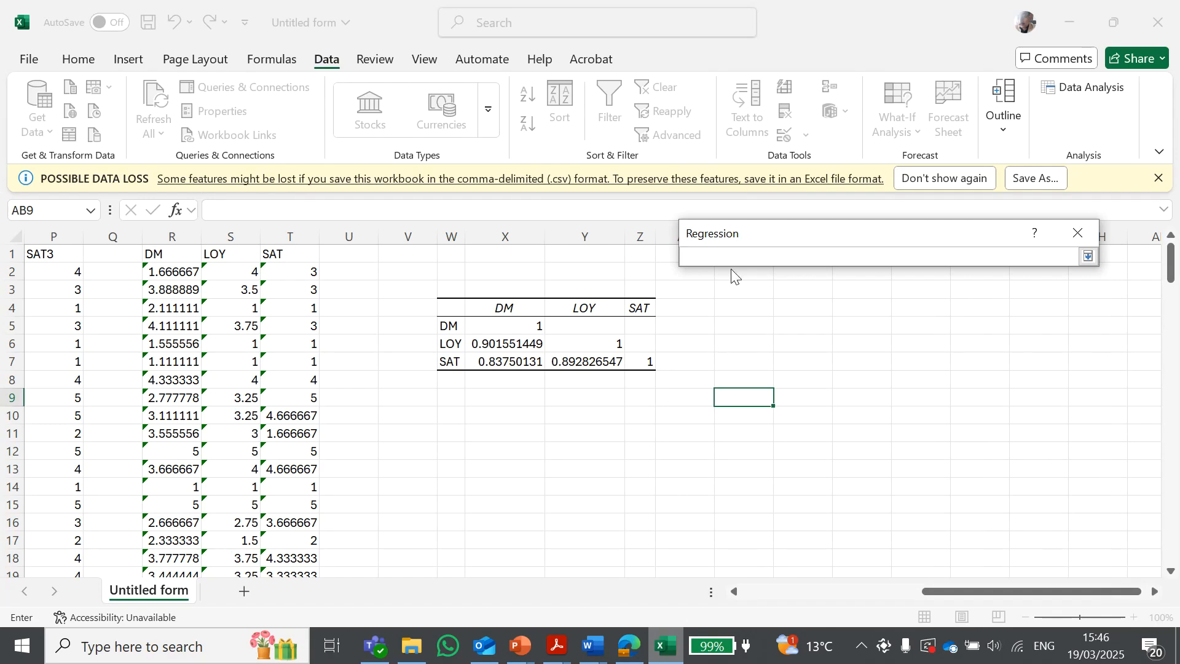
left_click_drag(164, 257, 149, 651)
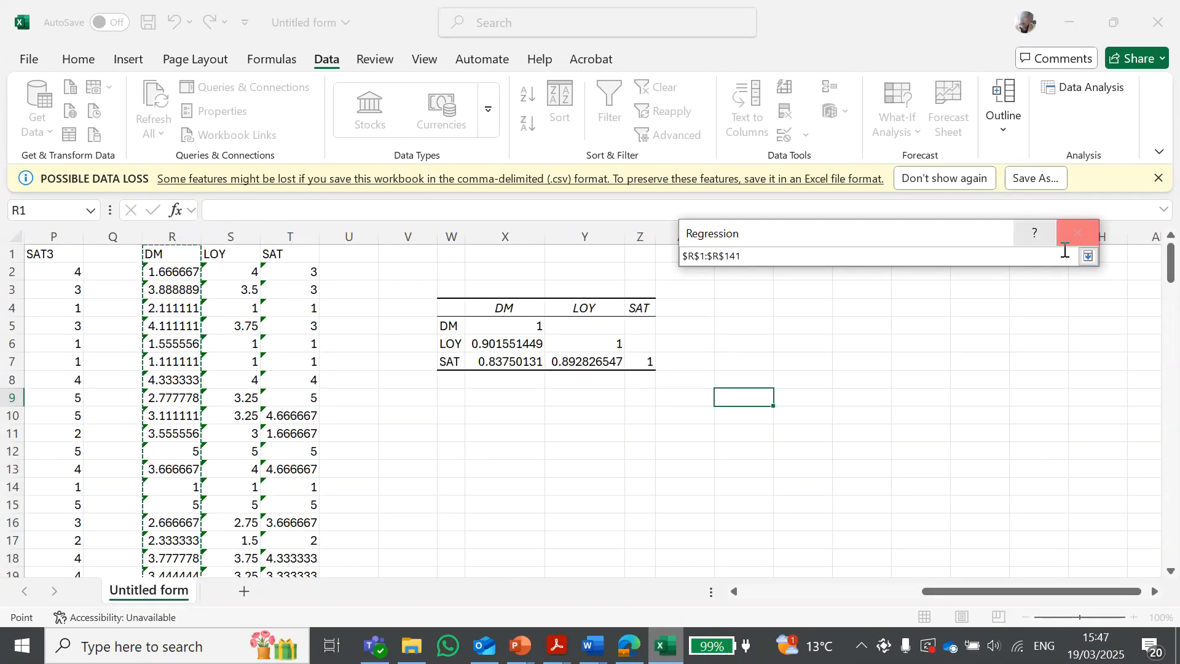
left_click(1088, 256)
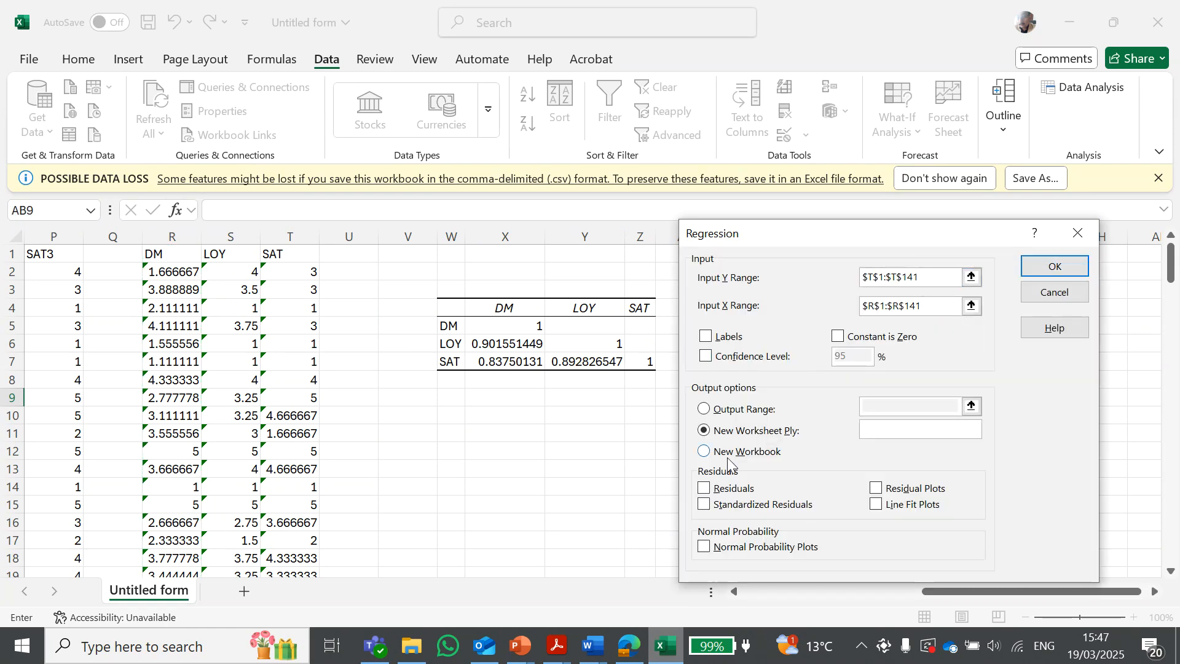
left_click(707, 357)
key("Return")
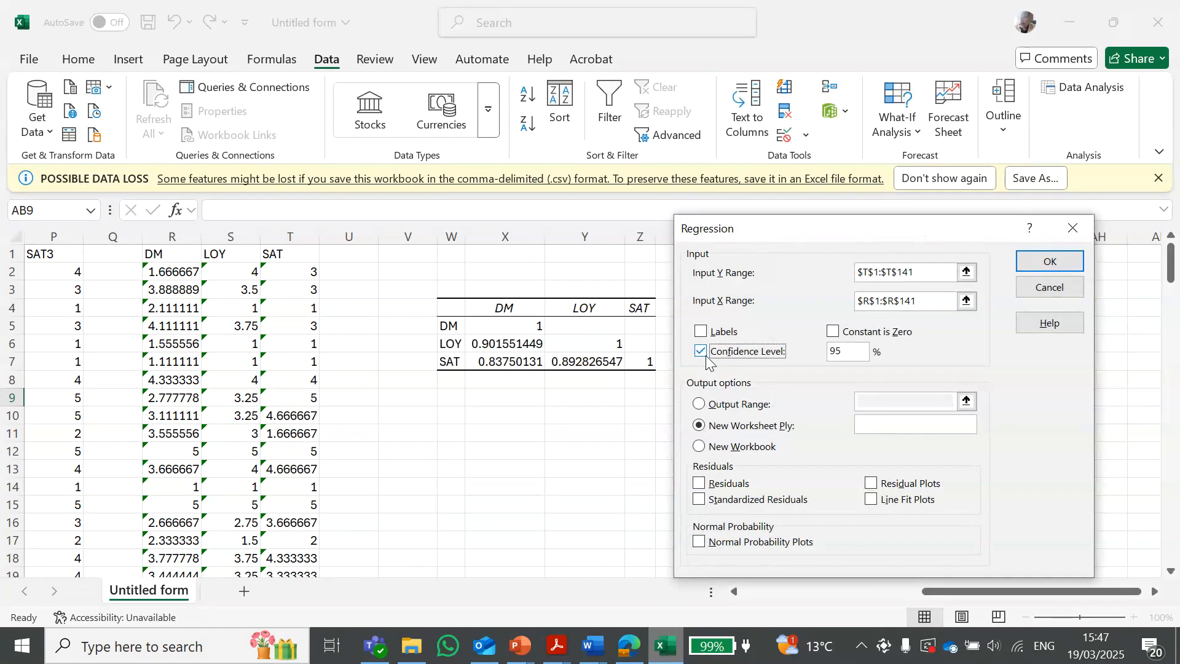
left_click(859, 354)
left_click_drag(851, 354, 828, 355)
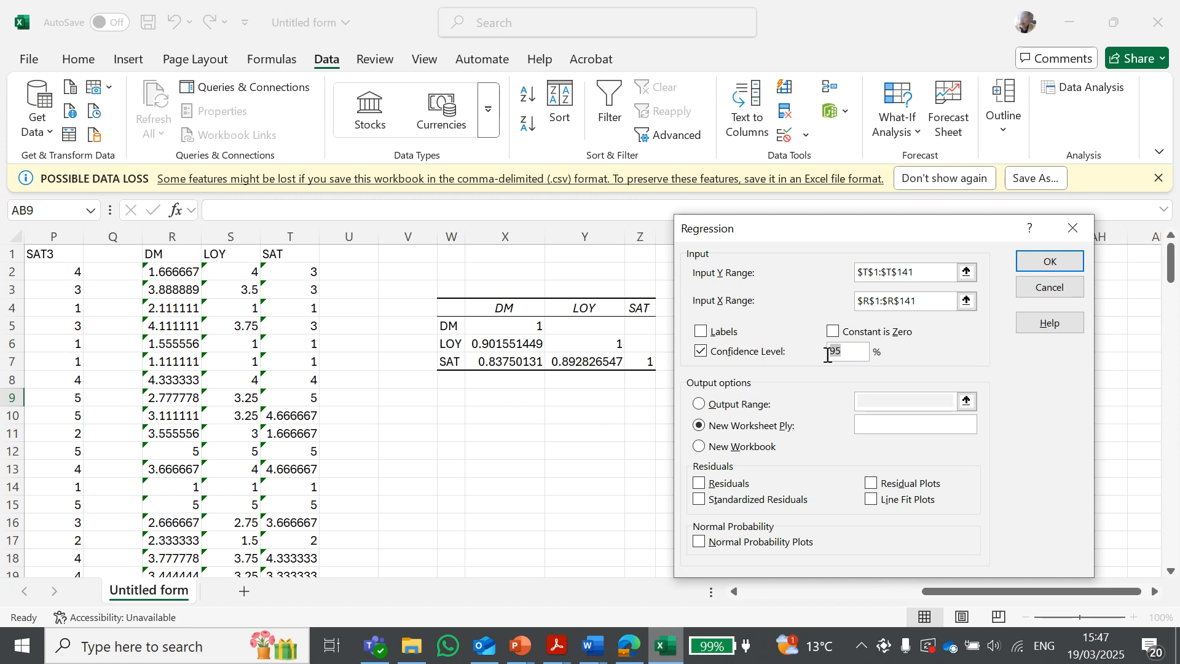
left_click(853, 350)
Try to run the regression with its output placed at cell $AB$14
left_click(702, 407)
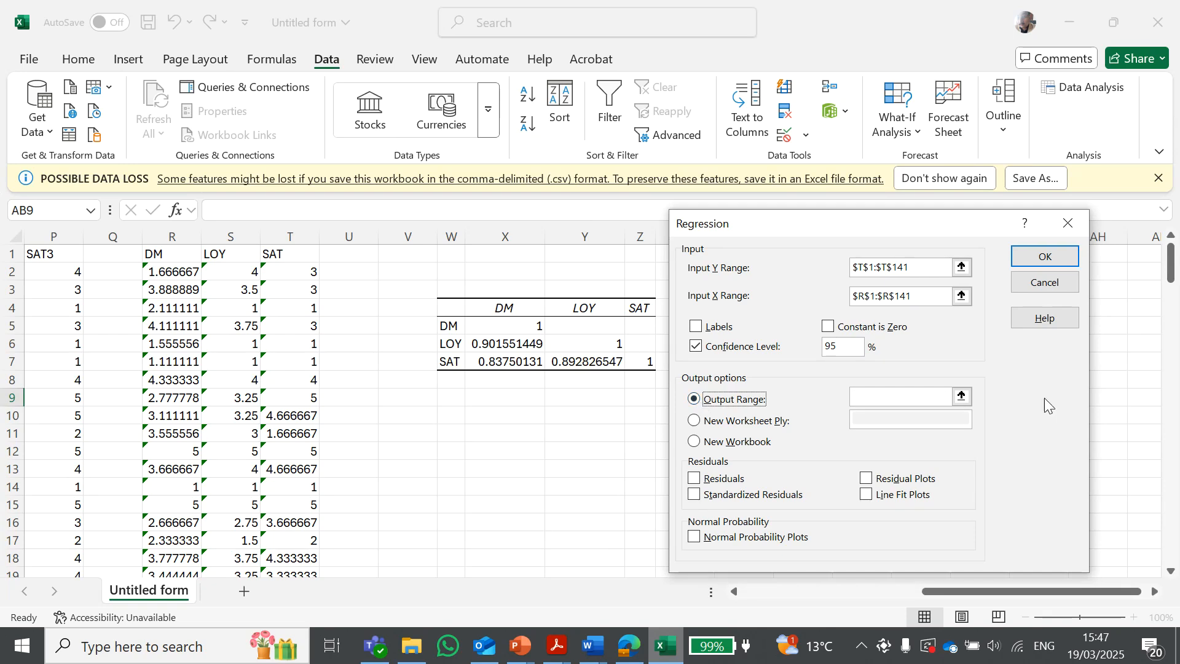
left_click(962, 396)
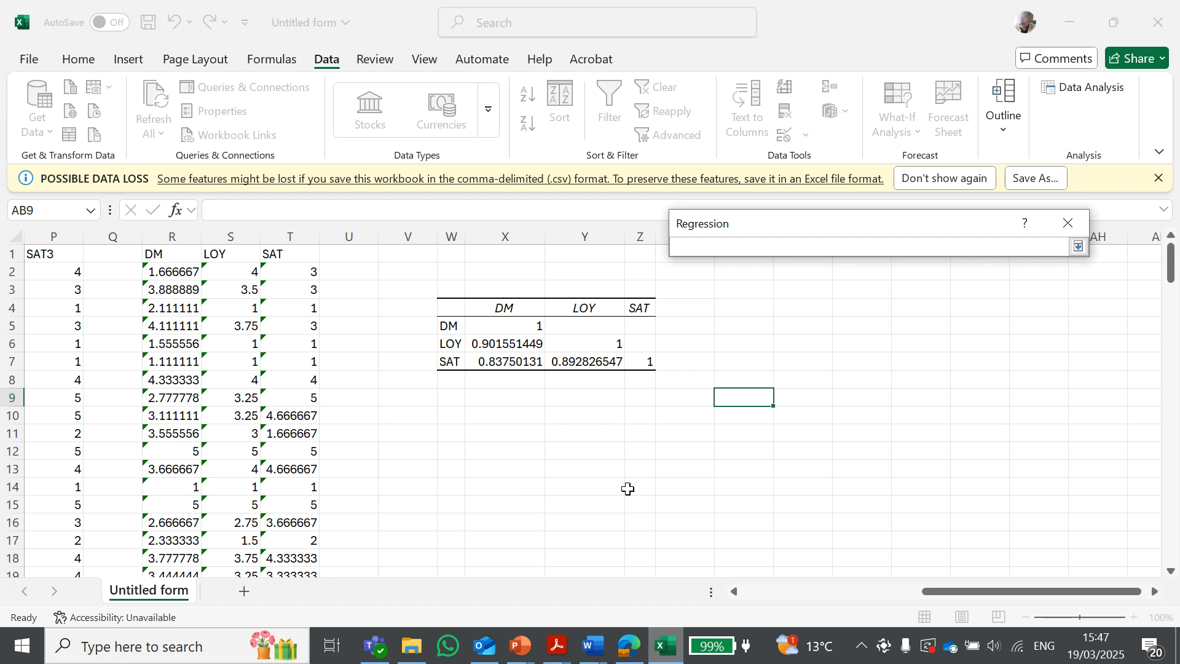
left_click(738, 487)
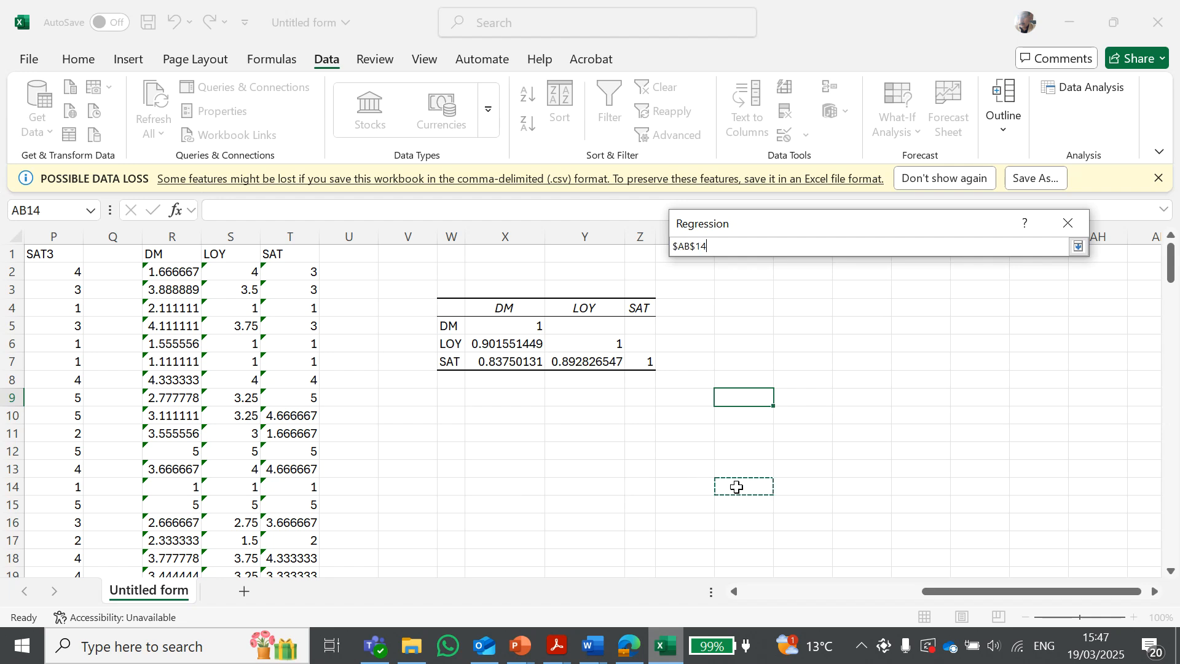
left_click(1078, 249)
left_click(1053, 258)
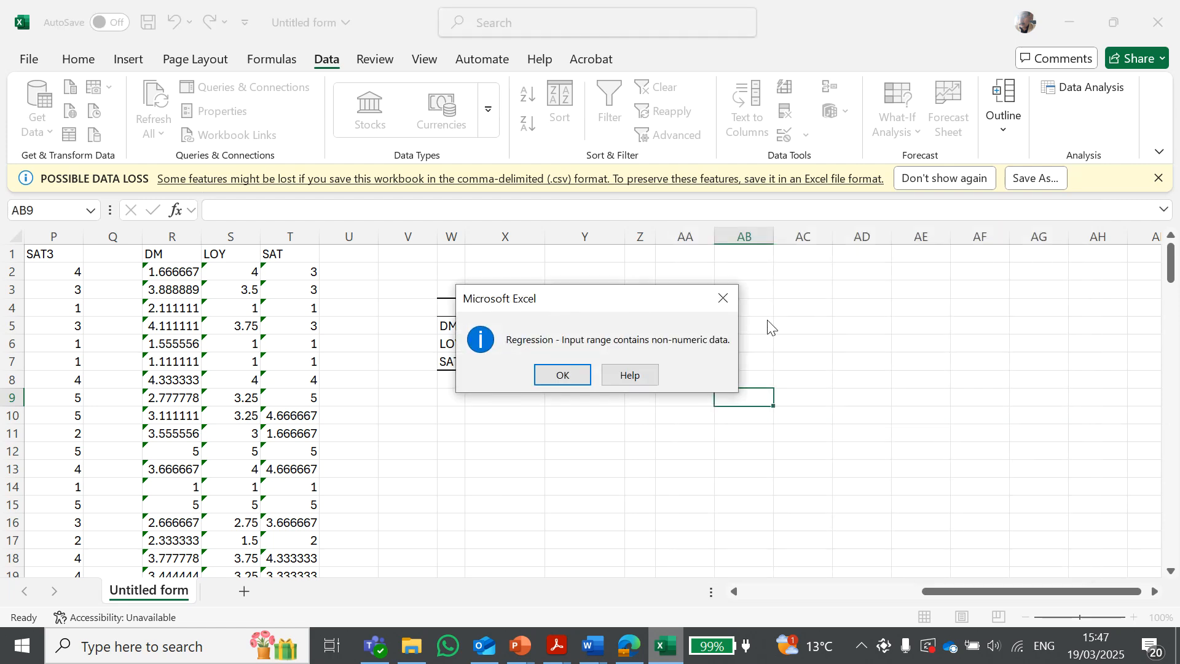
left_click(546, 375)
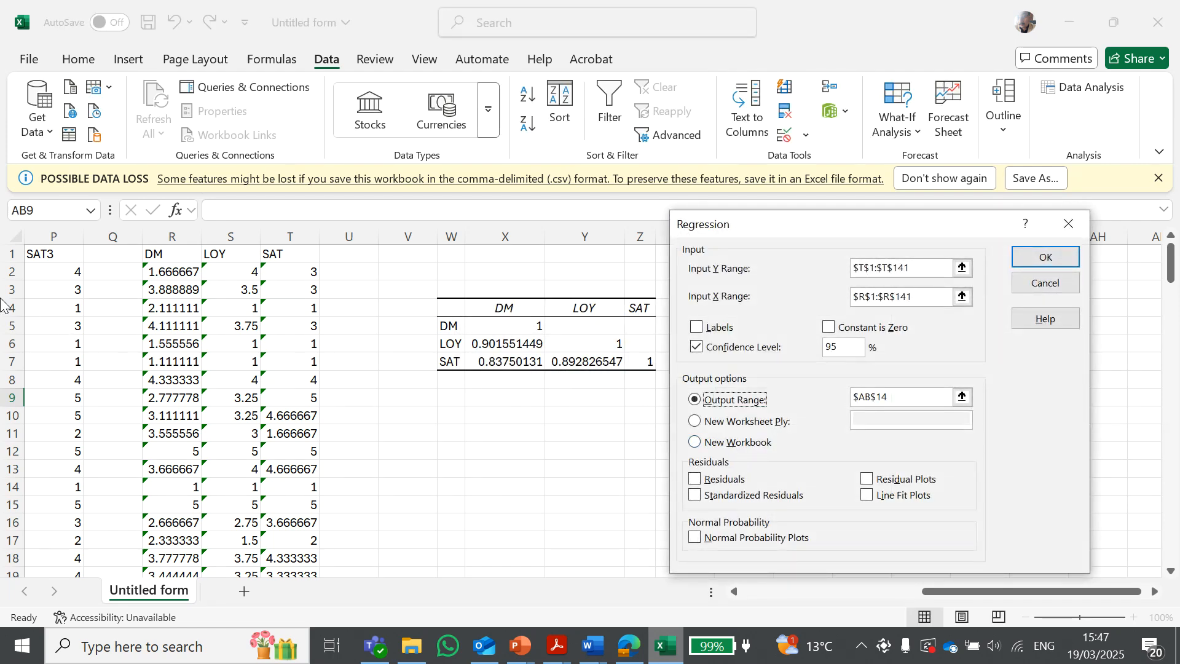
left_click(1047, 258)
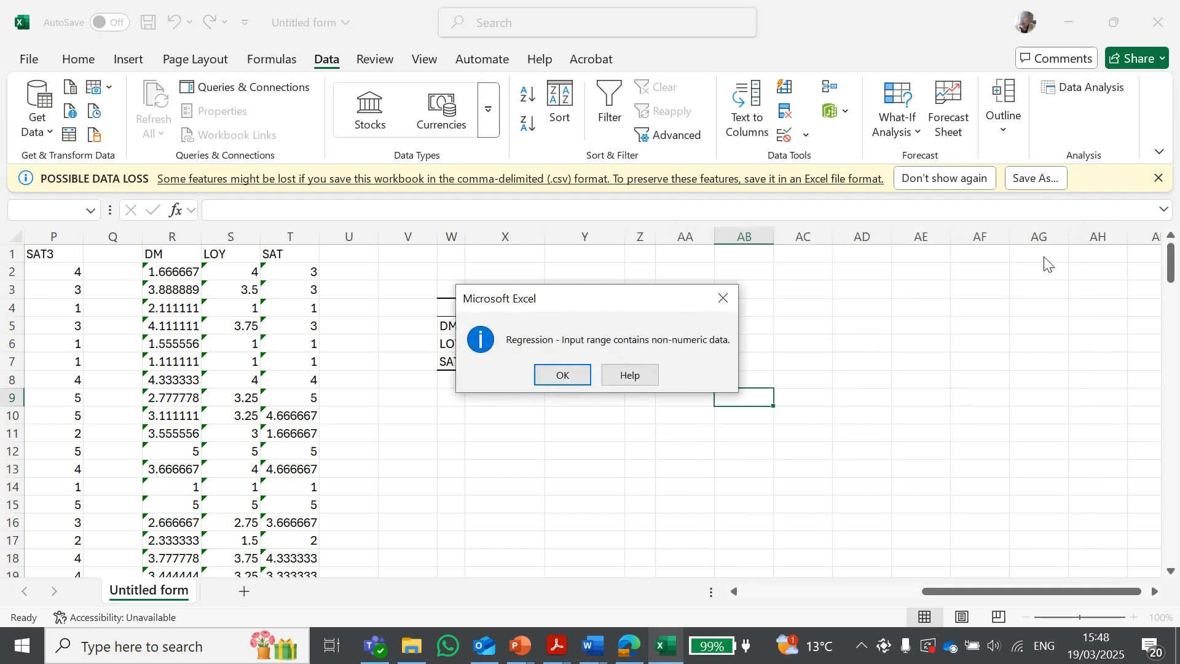
key("Return")
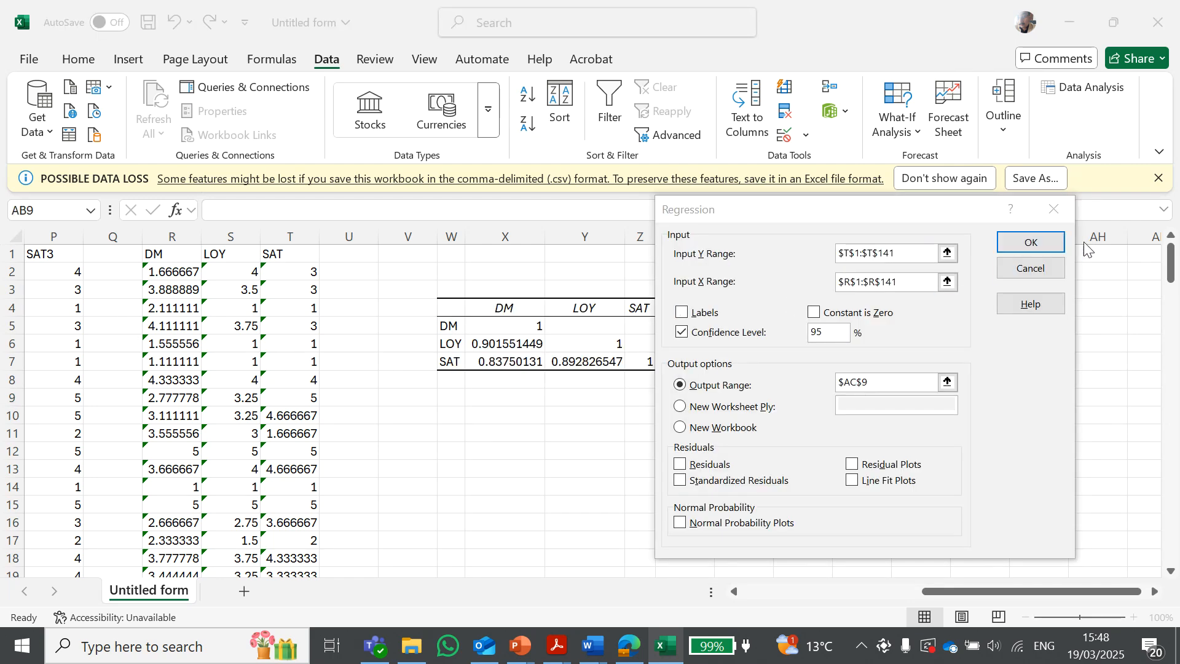
left_click(1046, 249)
left_click(570, 376)
left_click(710, 417)
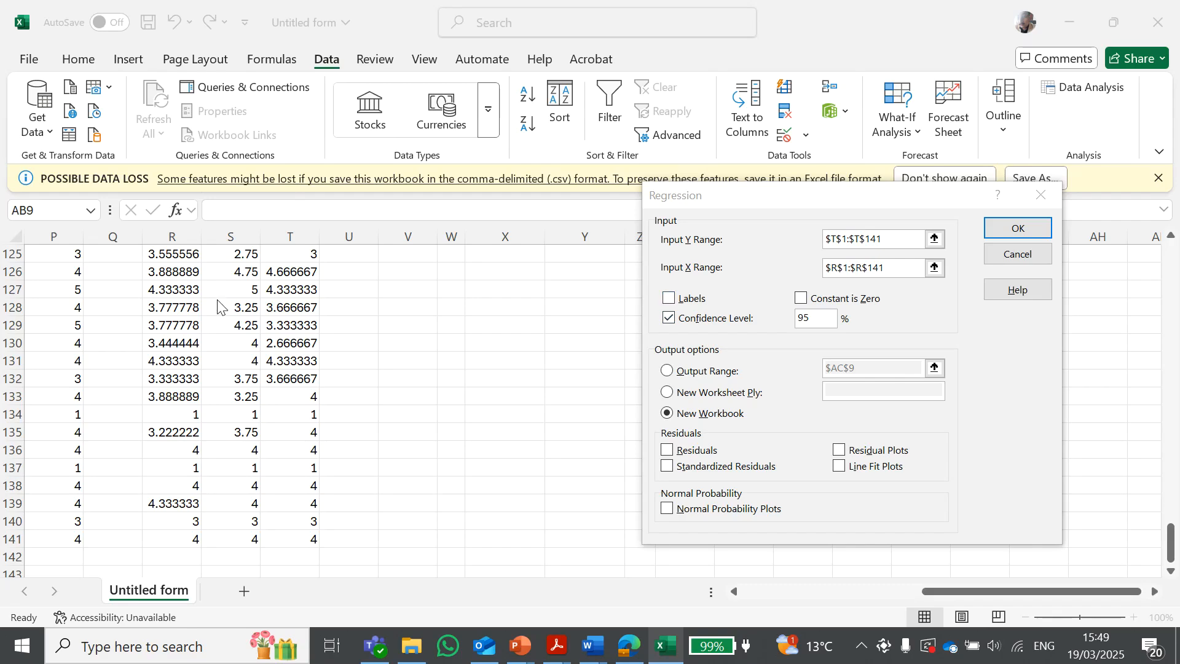
Enable Labels and run the regression with its output range starting at cell $AB$9
left_click(669, 299)
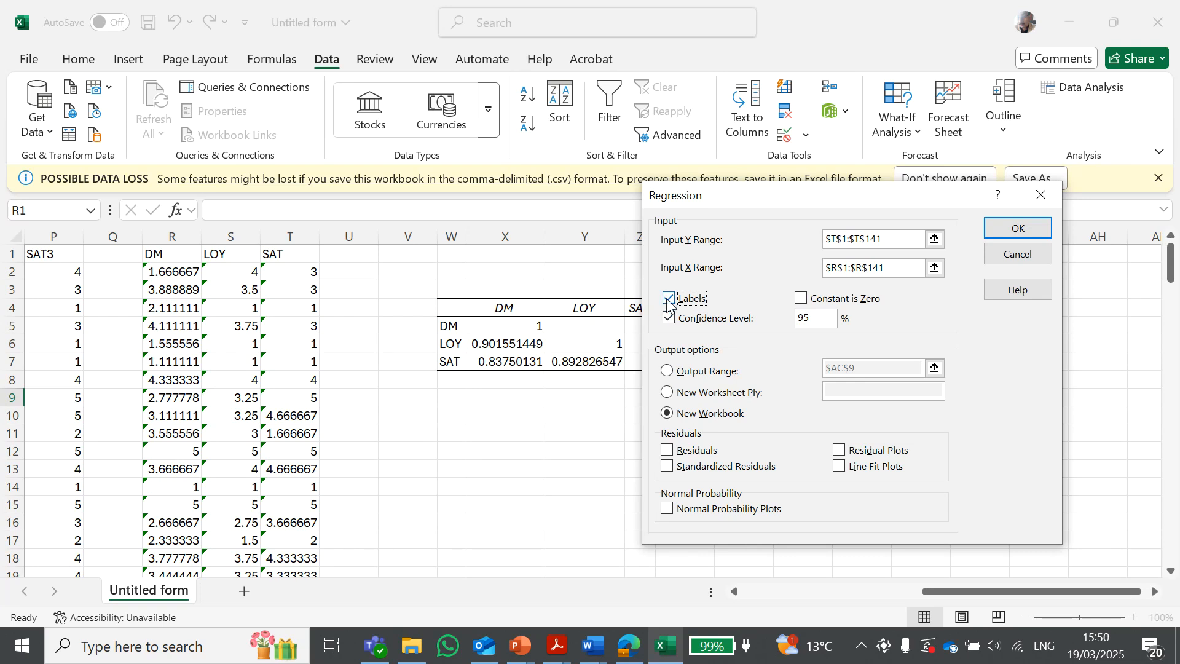
left_click(667, 370)
left_click(750, 397)
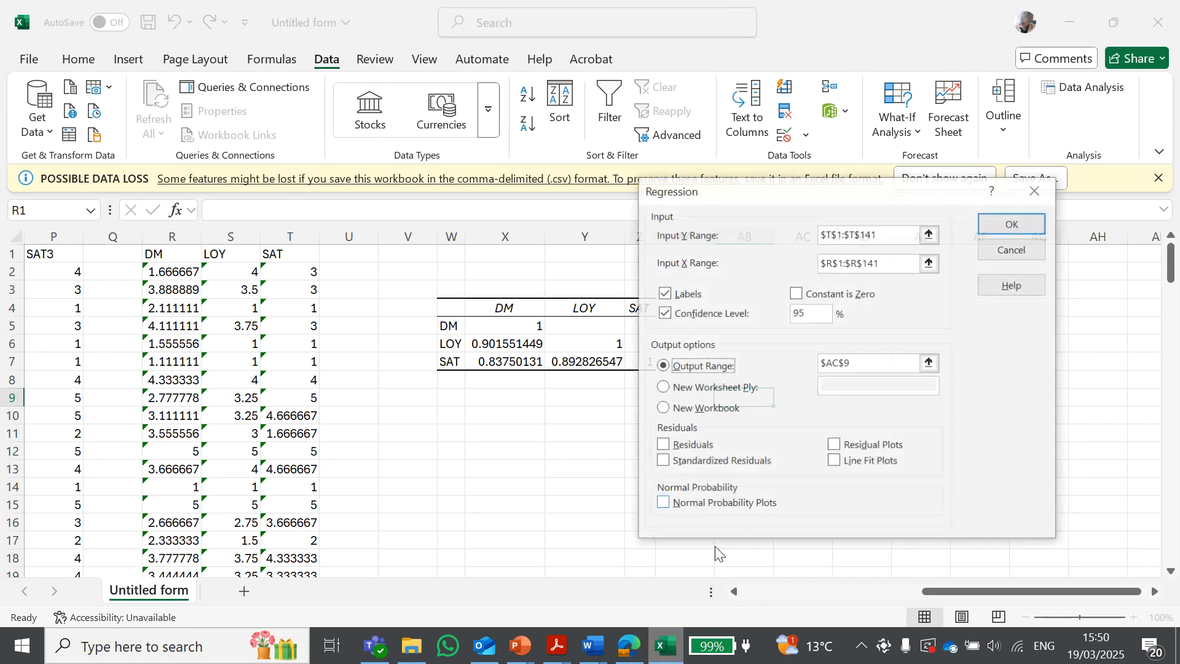
left_click(932, 364)
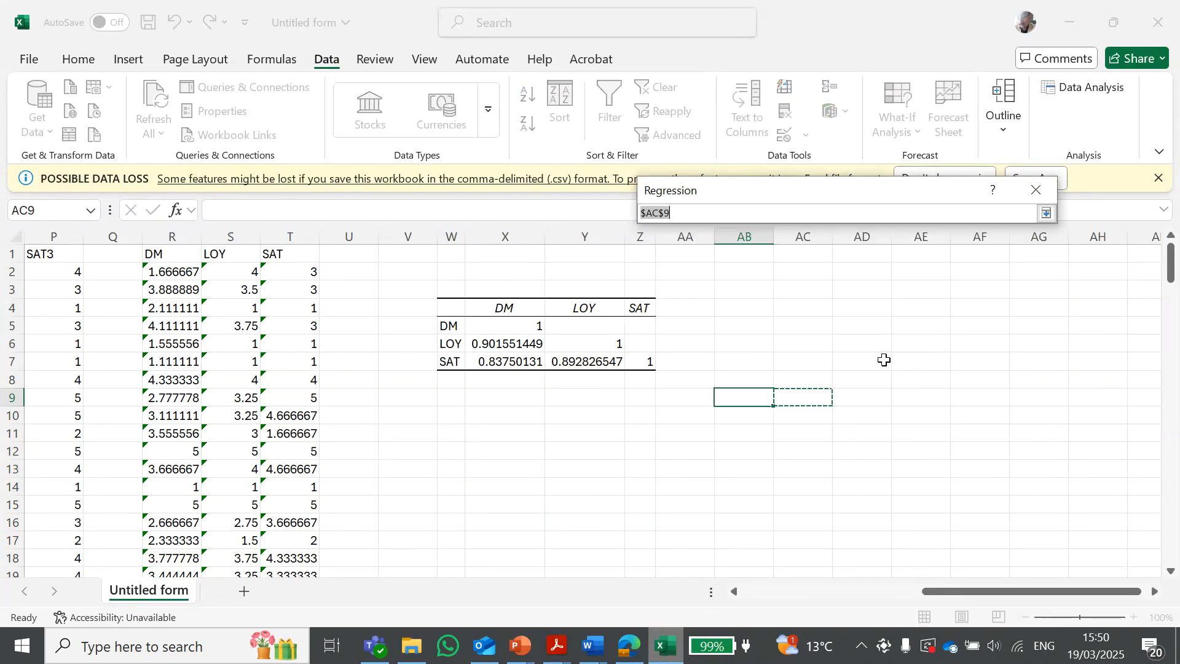
left_click(757, 396)
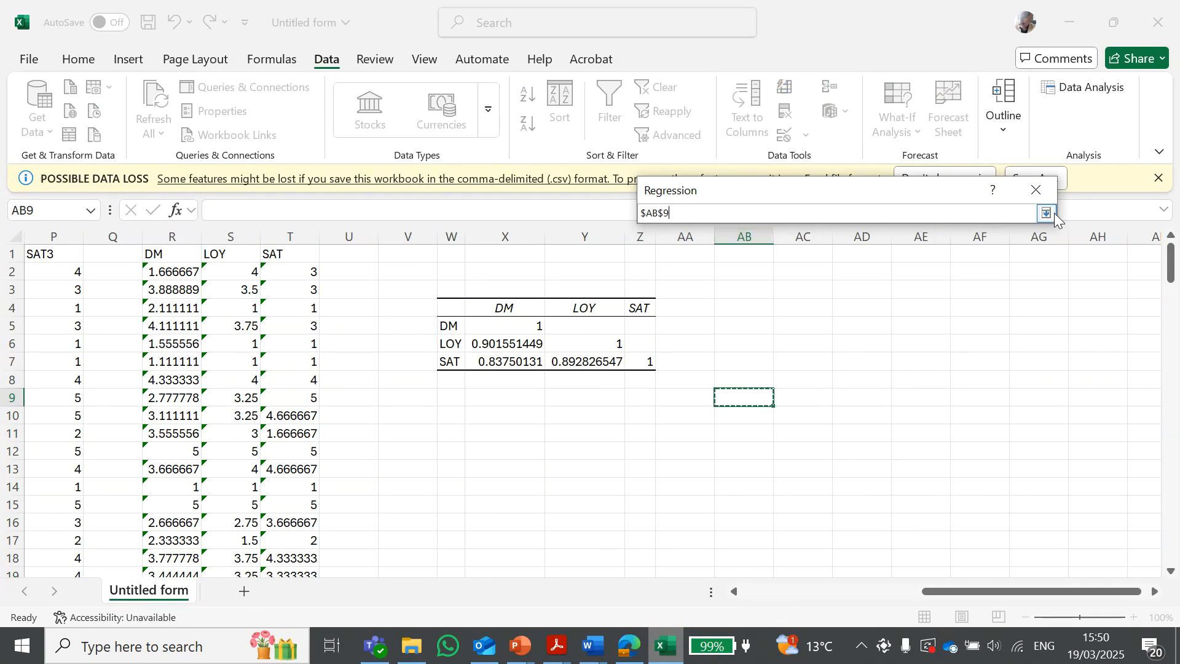
left_click(1046, 213)
left_click(1013, 224)
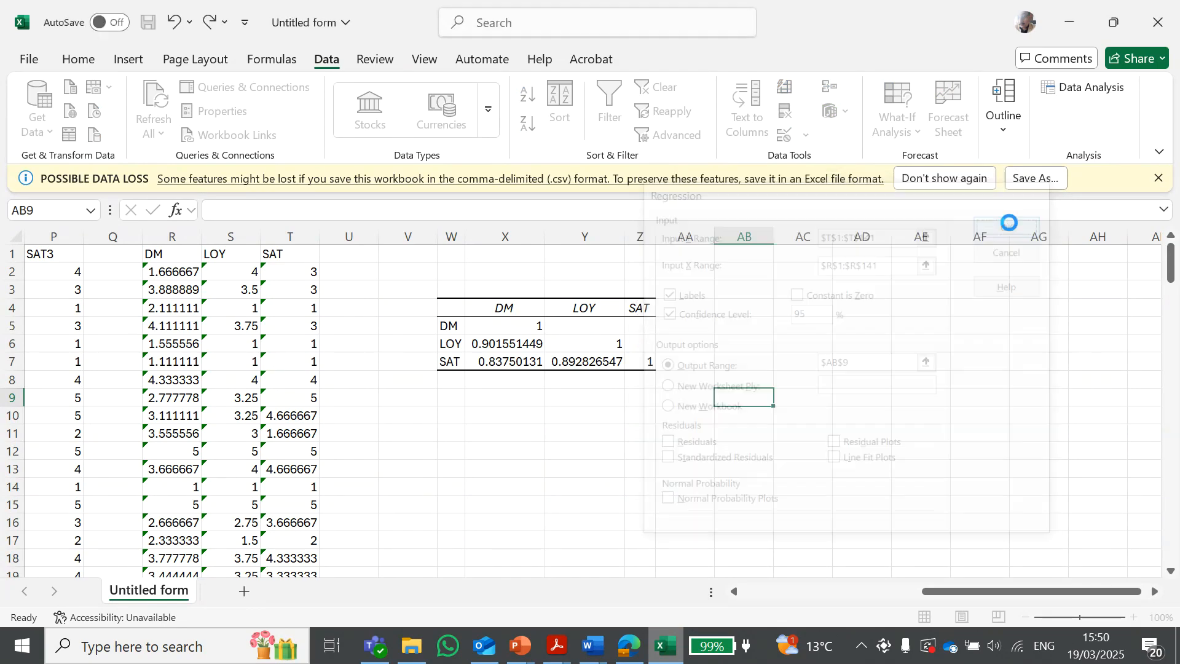
Review the regression statistics in the summary output, highlighting the R Square row
scroll(733, 375, "down", 1)
scroll(733, 375, "down", 1)
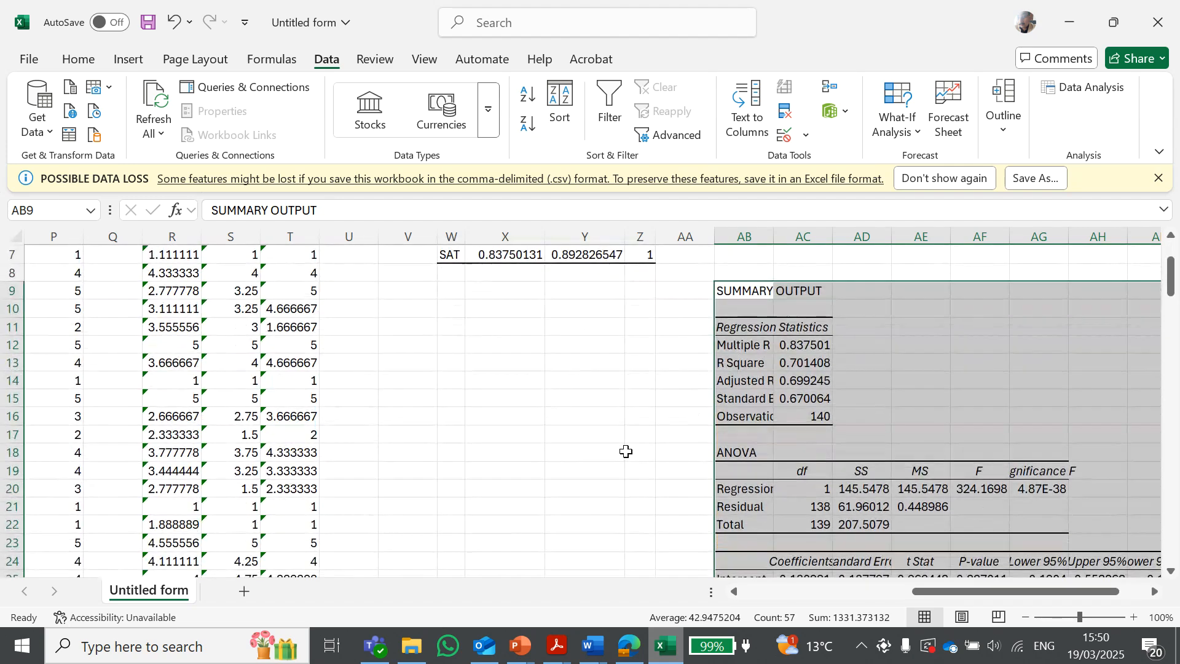
left_click(633, 454)
scroll(1058, 602, "right", 2)
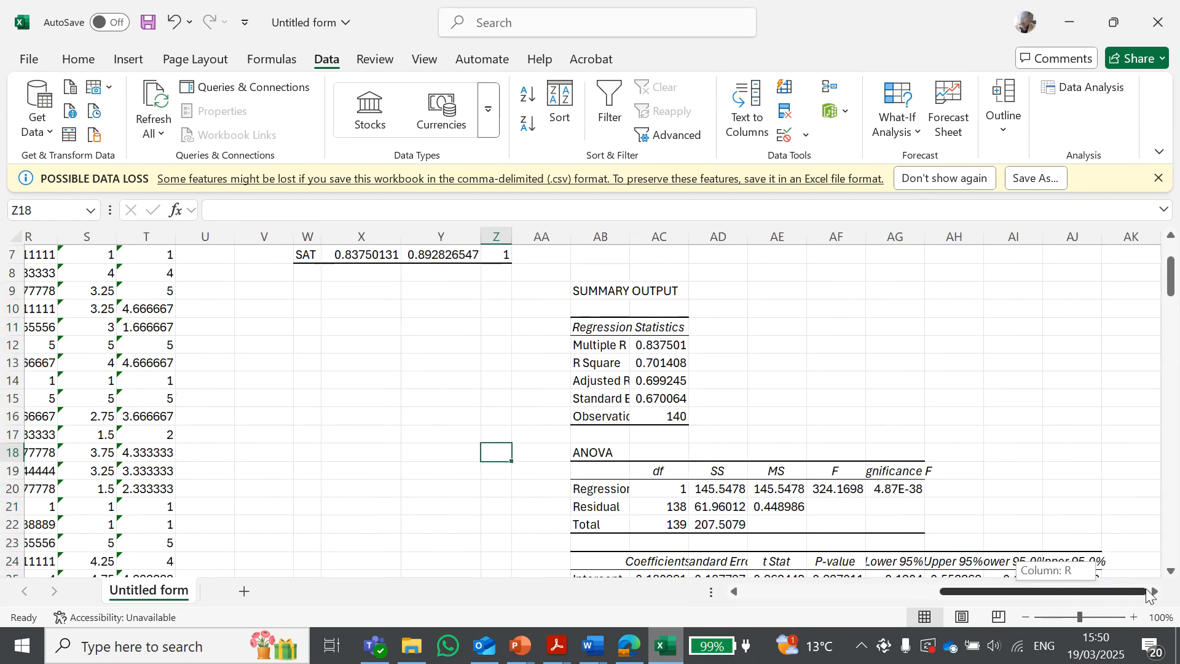
scroll(1104, 437, "down", 3)
scroll(1110, 436, "up", 2)
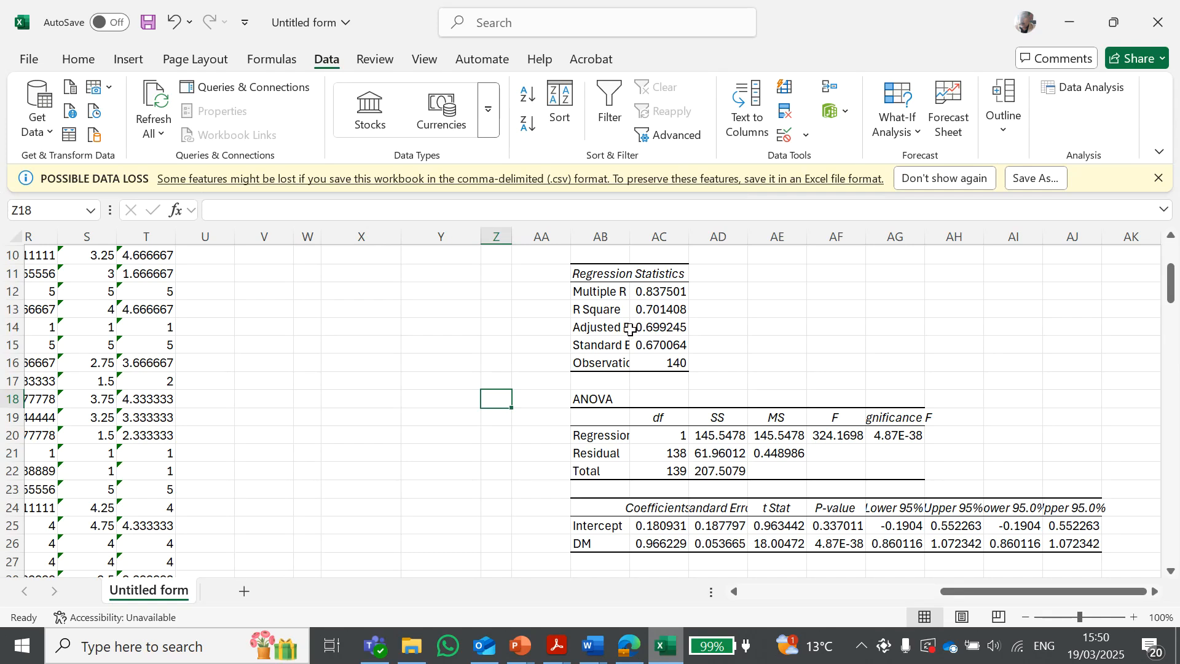
left_click(647, 310)
left_click_drag(593, 310, 650, 311)
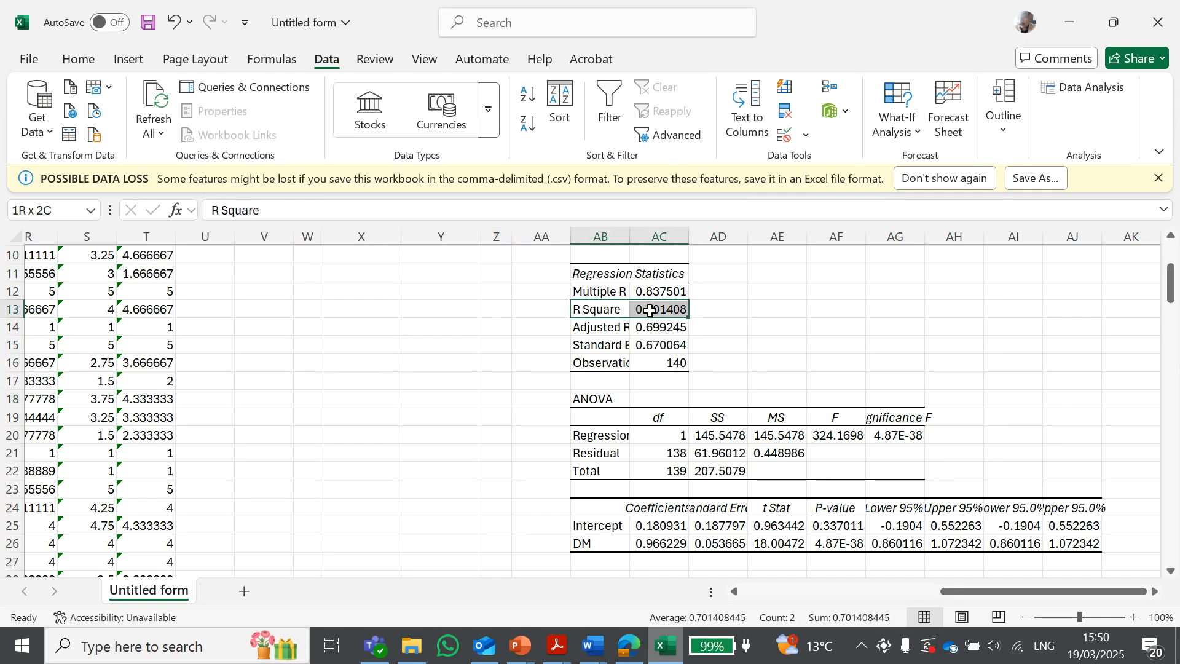
left_click(821, 324)
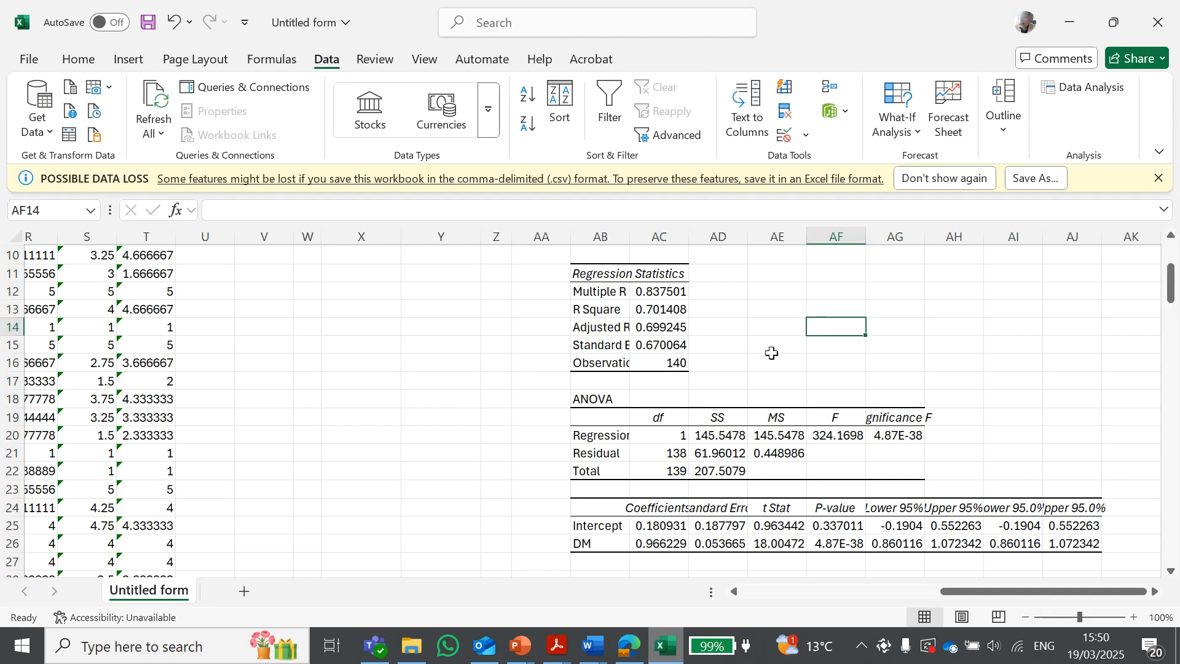
left_click_drag(607, 309, 661, 309)
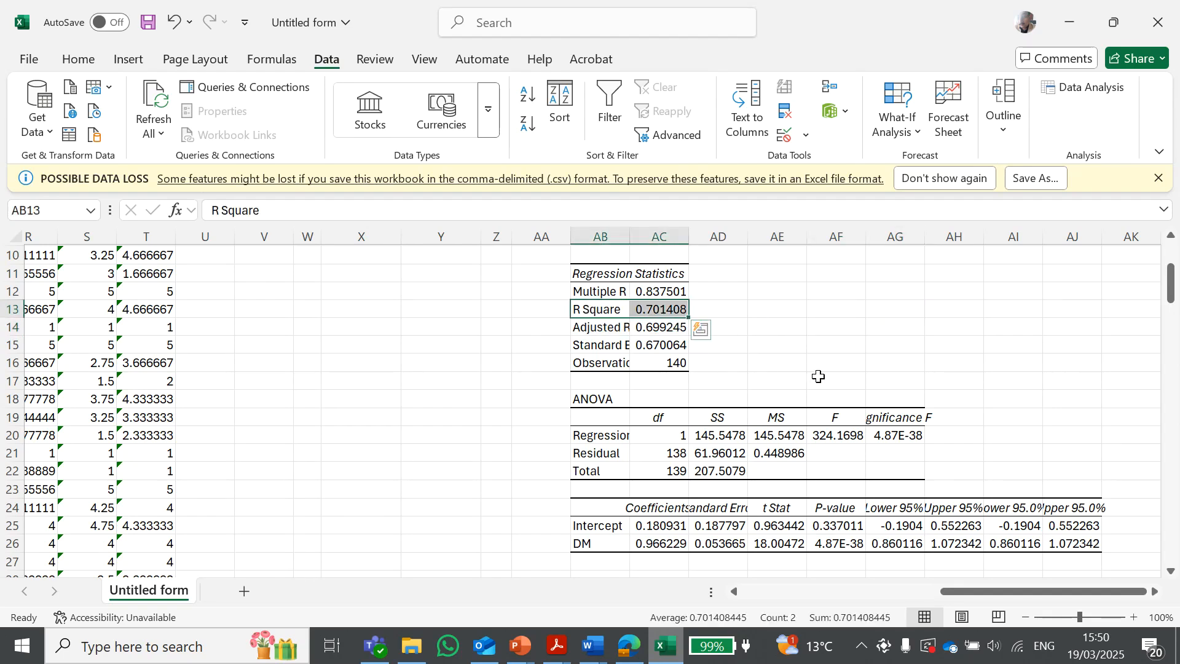
left_click(834, 307)
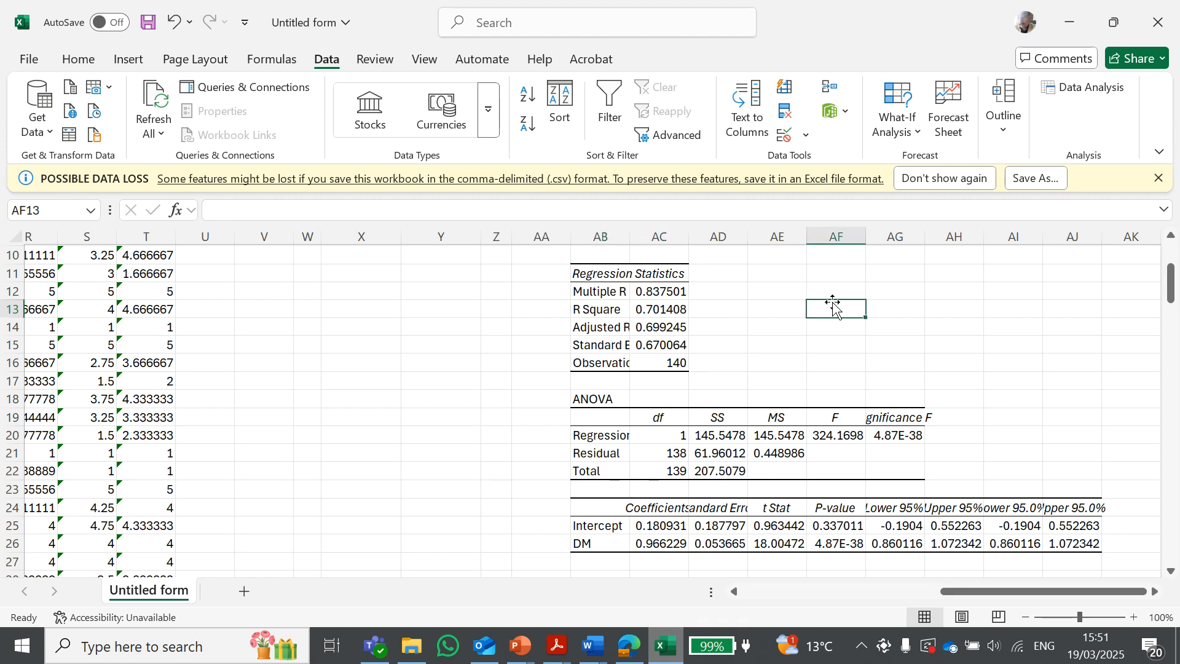
Examine the ANOVA F statistic and the DM coefficient row of the regression output
scroll(833, 307, "down", 2)
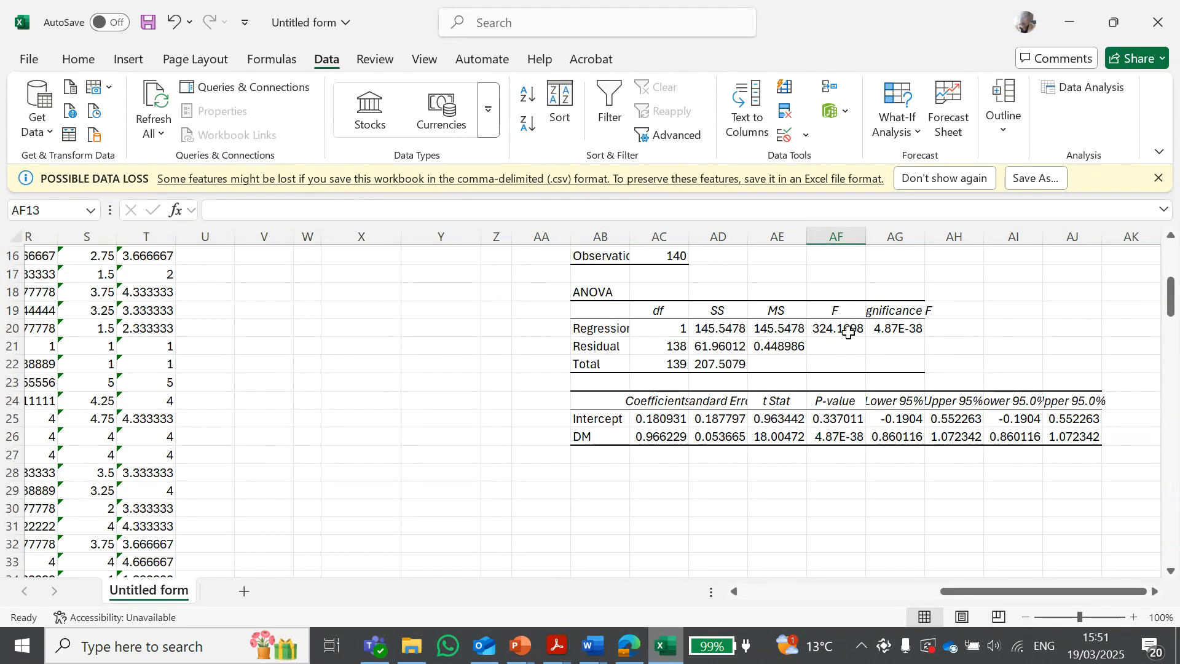
left_click(848, 331)
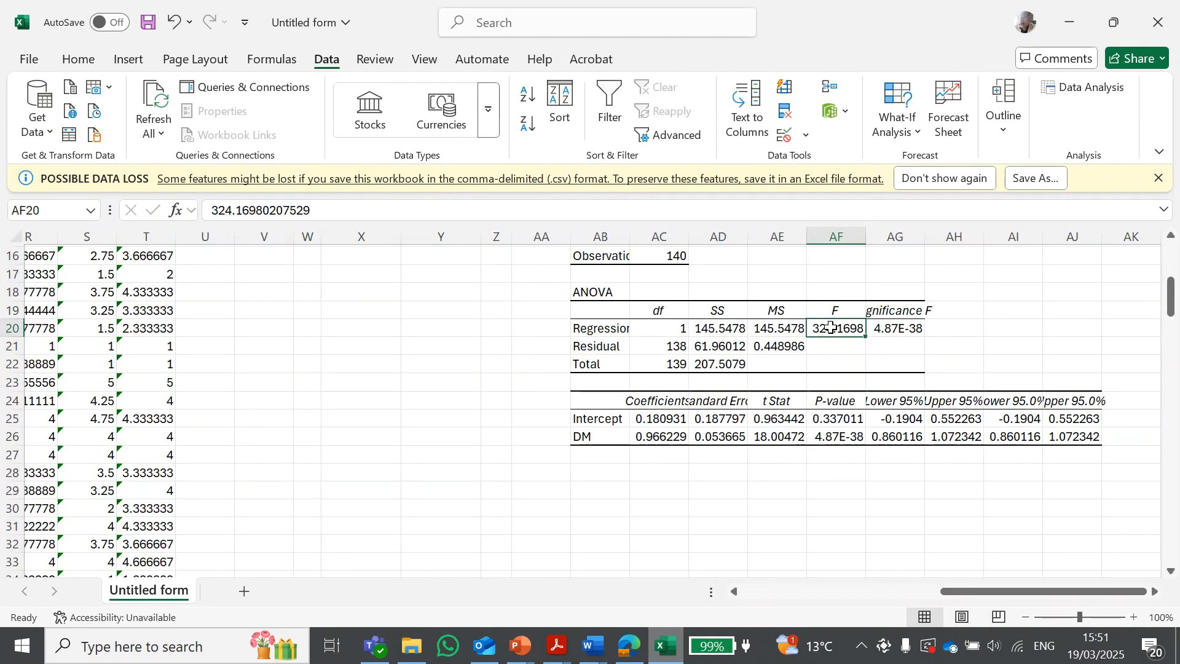
scroll(932, 350, "up", 1)
scroll(743, 371, "up", 1)
scroll(691, 434, "down", 2)
left_click(579, 437)
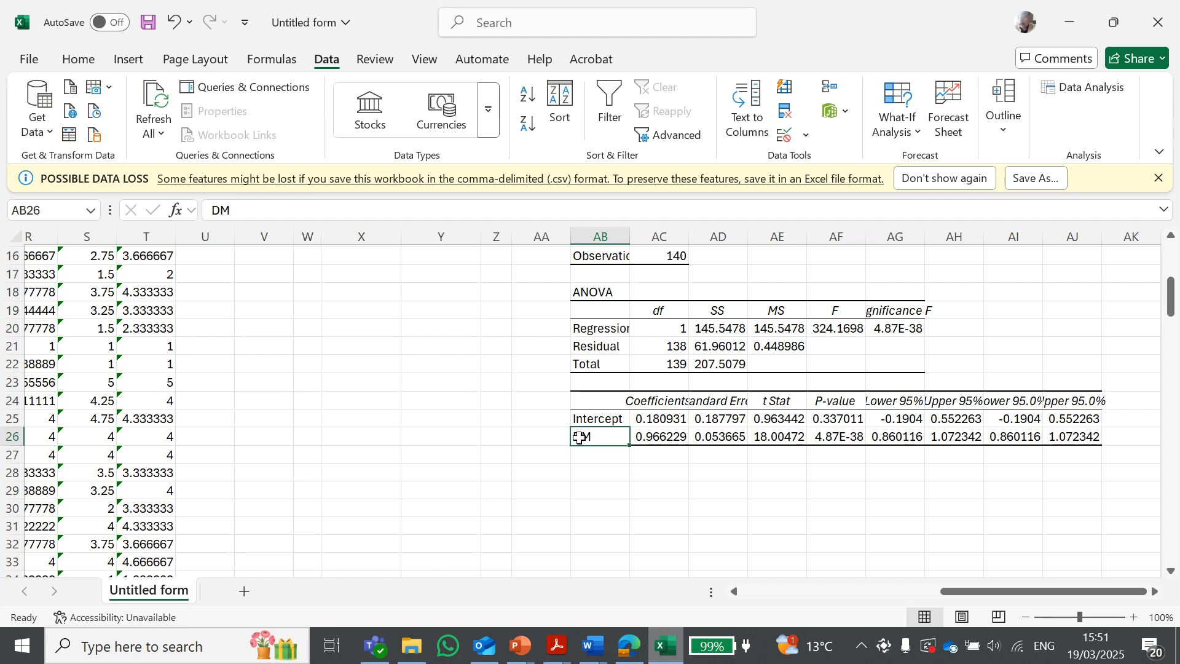
left_click(542, 437)
left_click(588, 438)
left_click_drag(1091, 434, 566, 440)
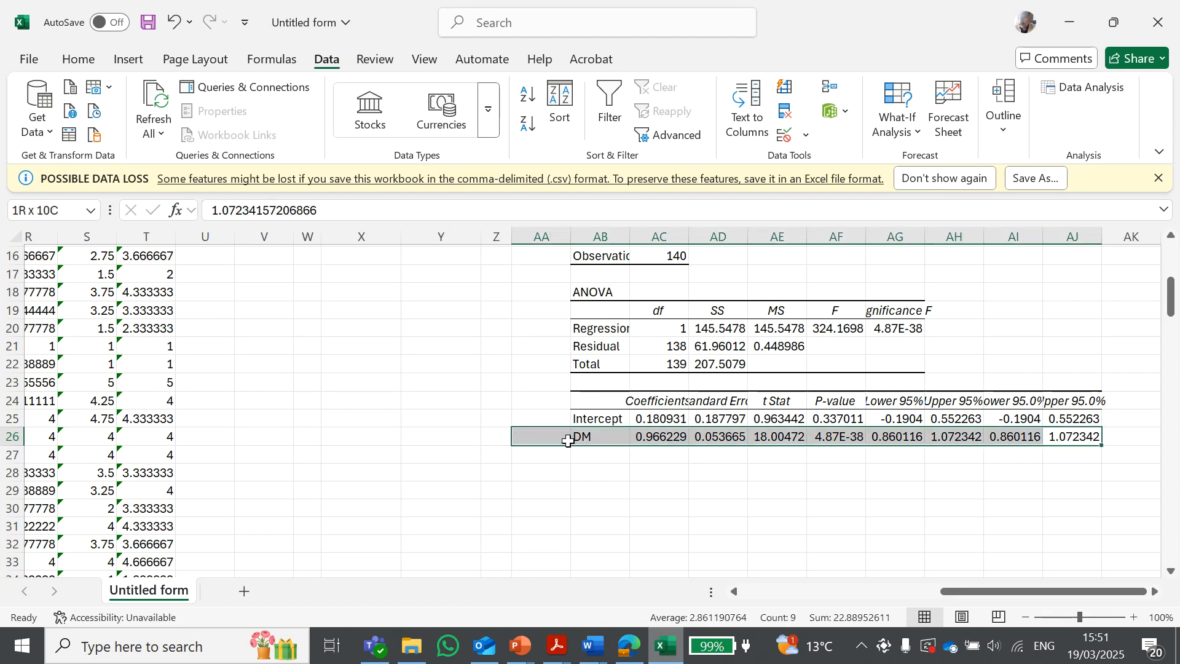
Inspect the DM row's coefficient, t Stat, P-value and lower and upper 95% bounds
left_click(612, 456)
left_click(589, 438)
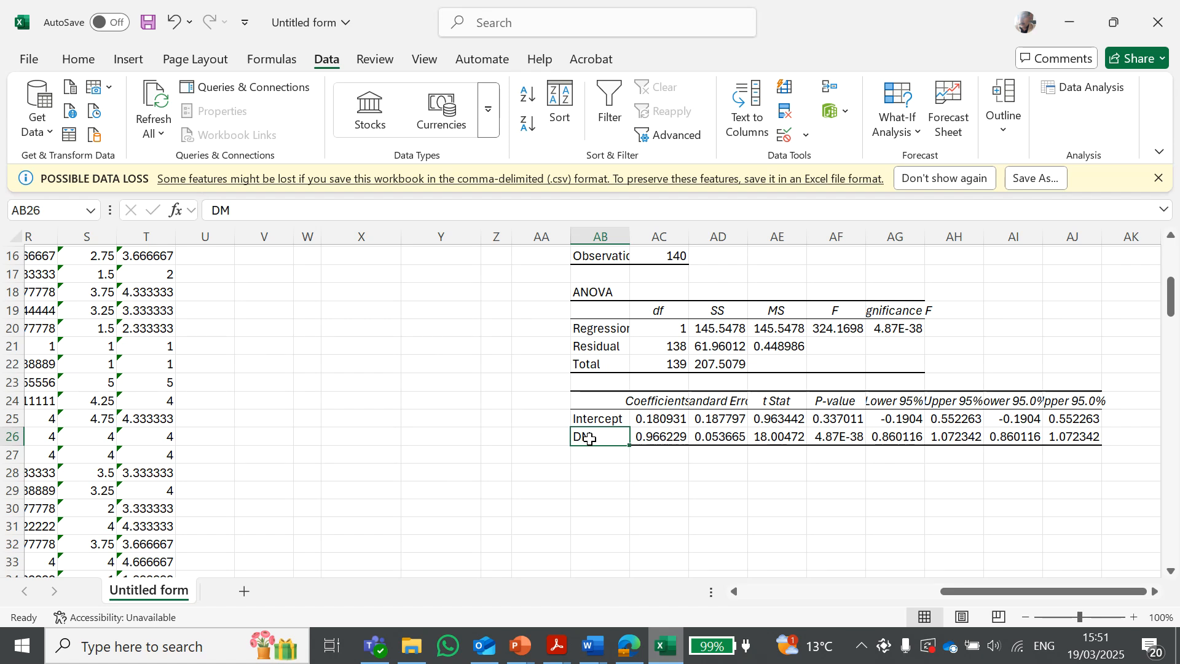
left_click(837, 438)
left_click(765, 438)
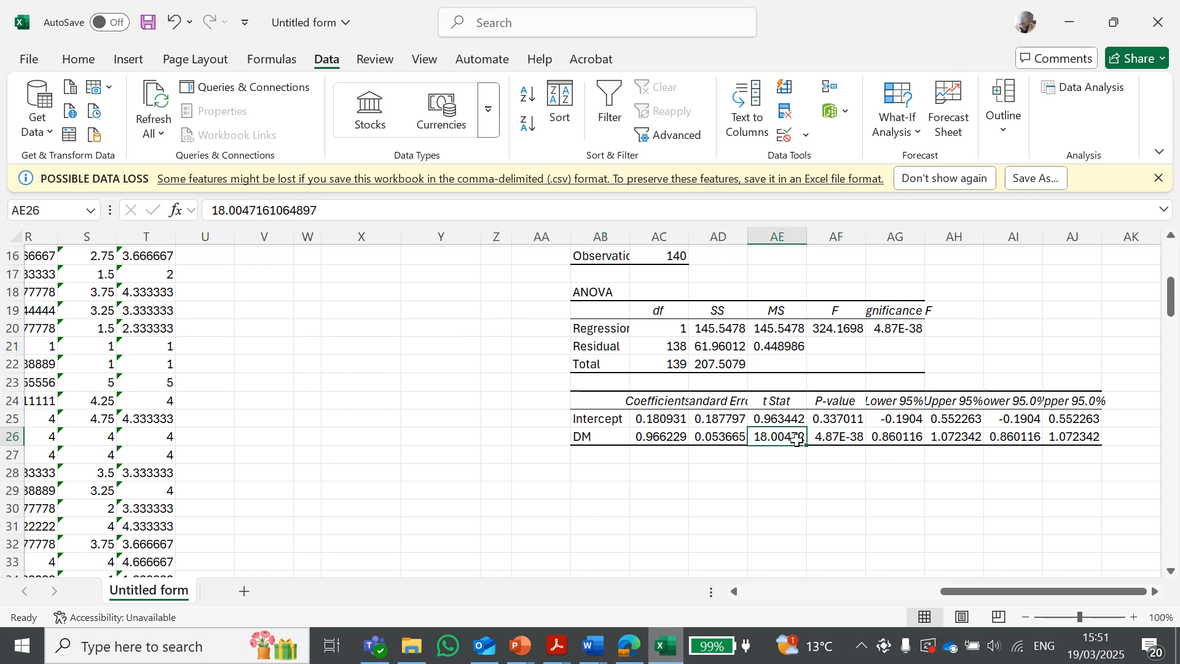
left_click(829, 439)
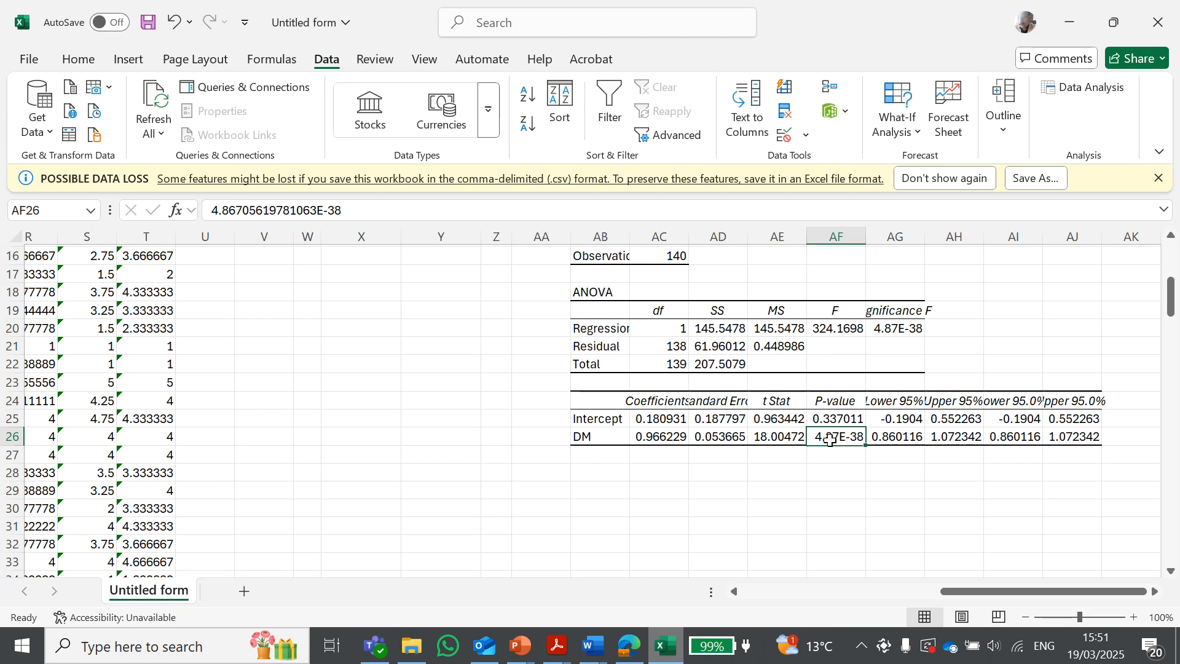
left_click(655, 438)
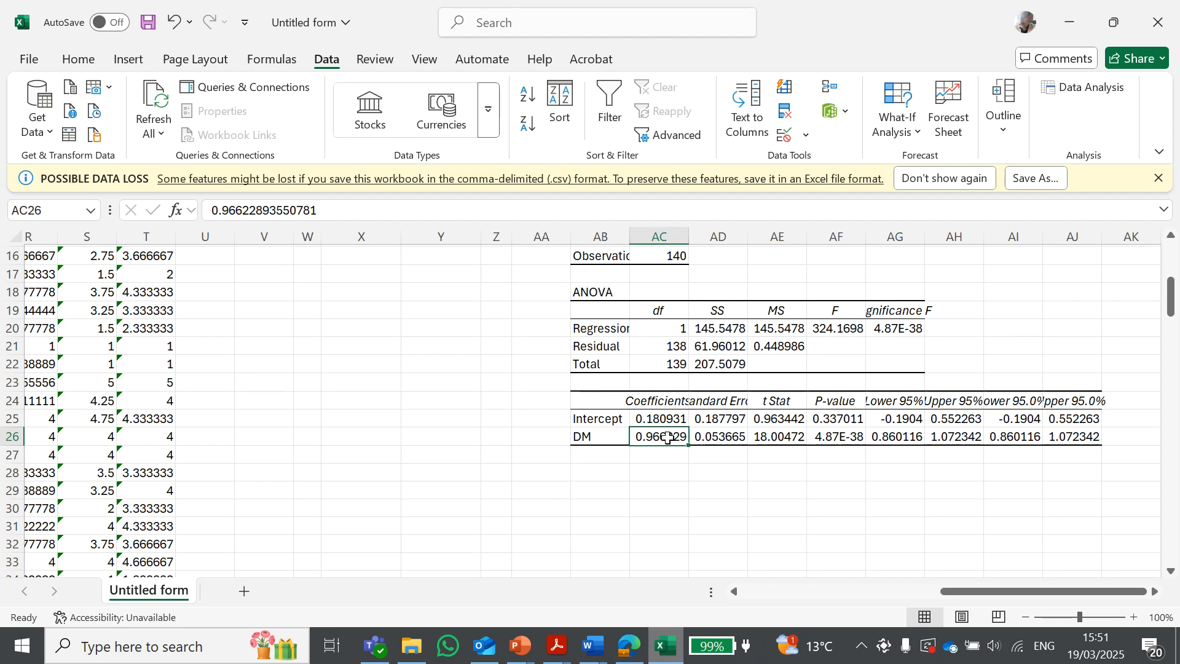
left_click(792, 436)
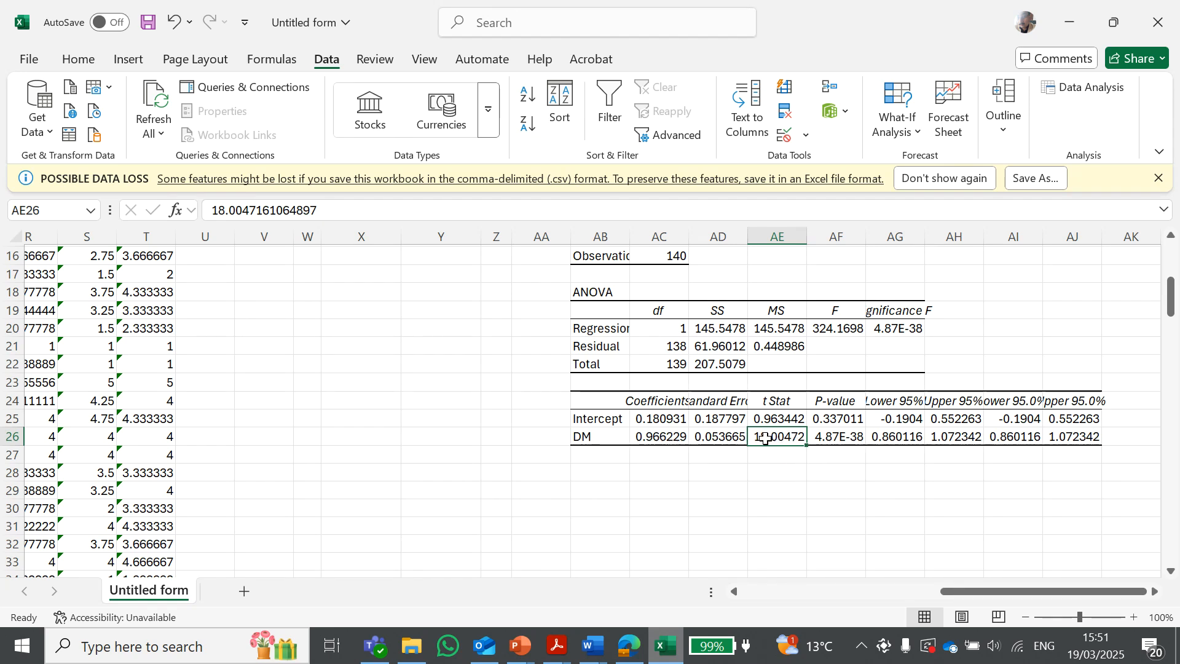
left_click(896, 401)
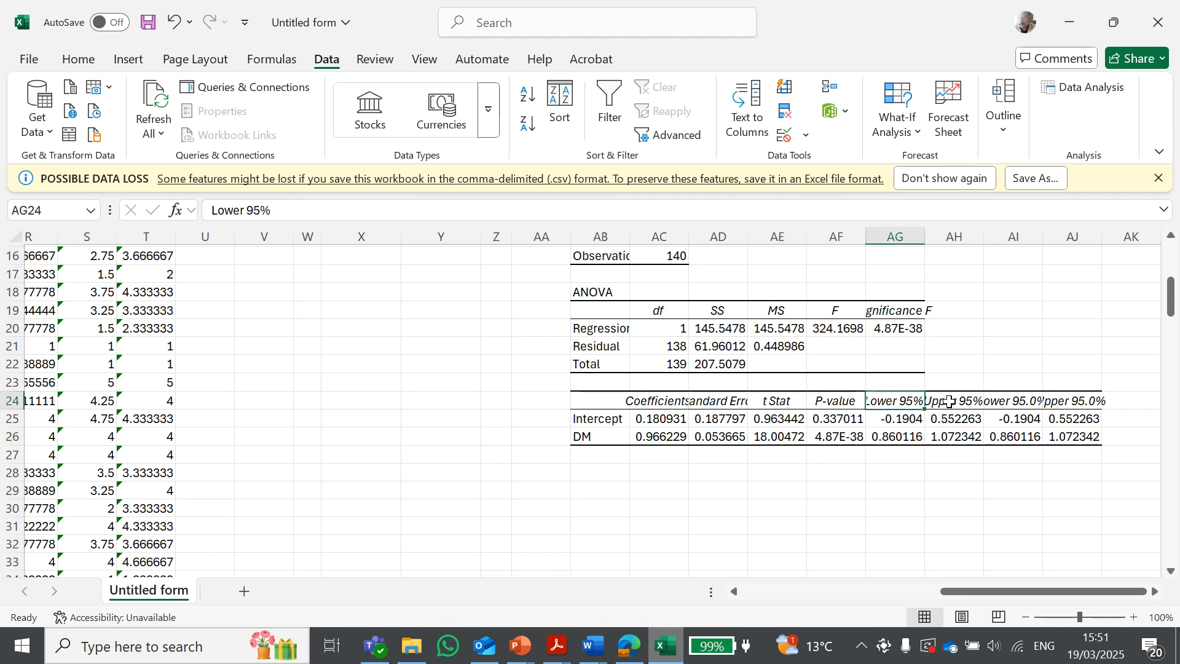
left_click(950, 401)
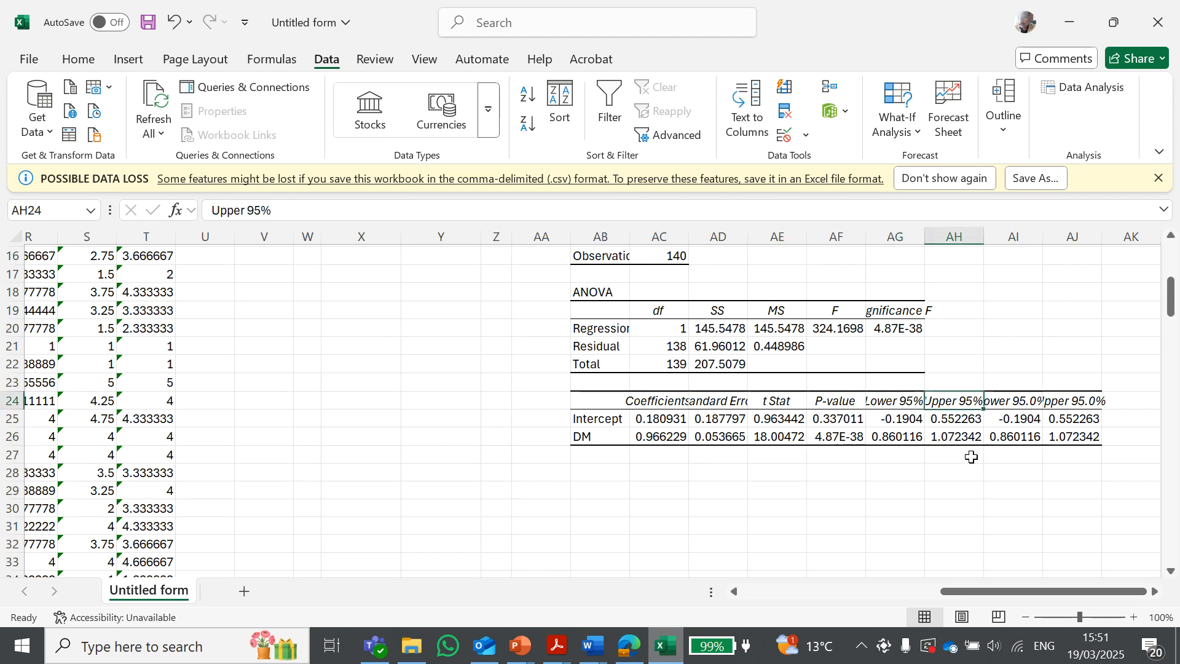
left_click_drag(954, 438, 902, 441)
left_click(916, 458)
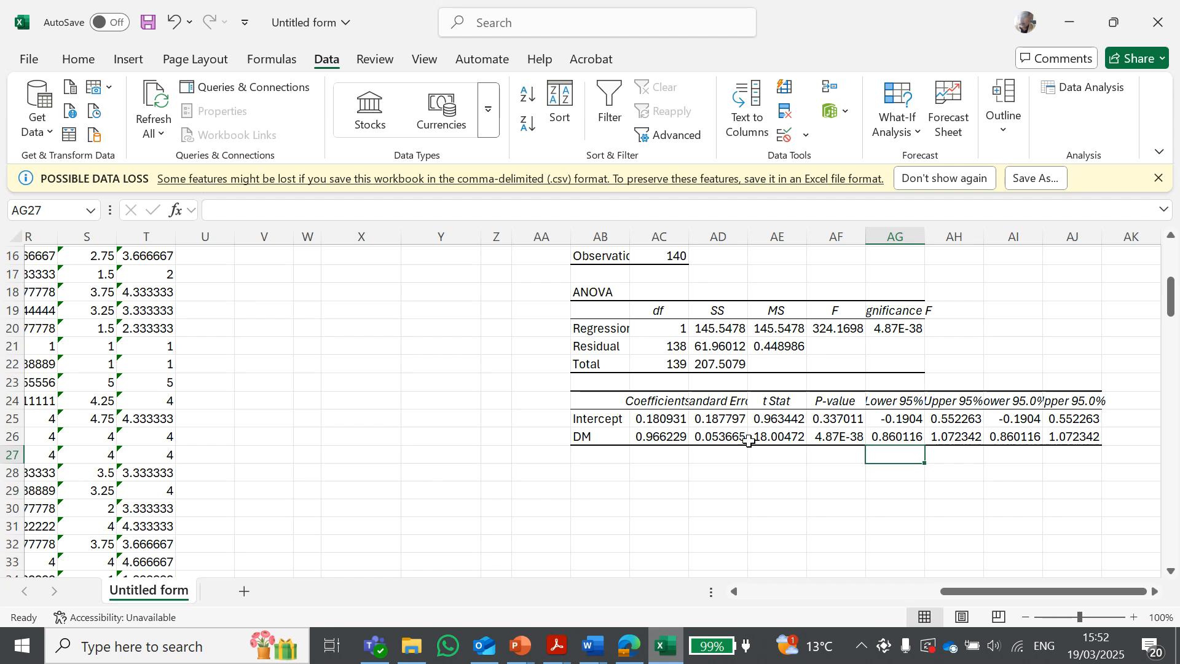
left_click(653, 439)
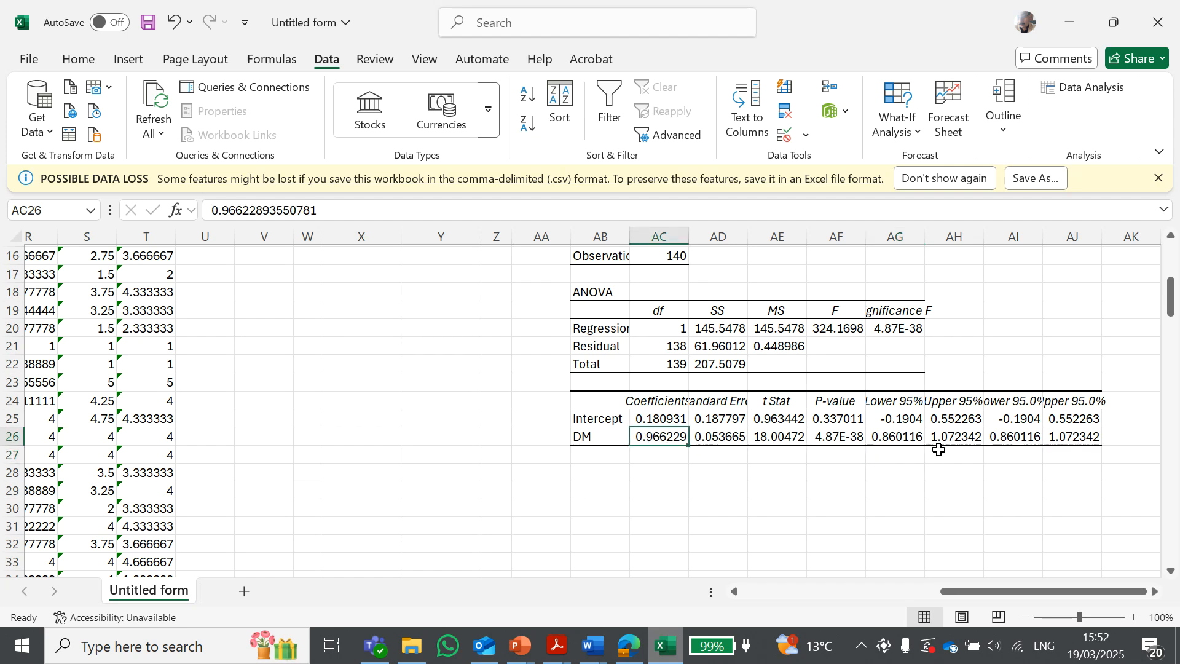
left_click(895, 440)
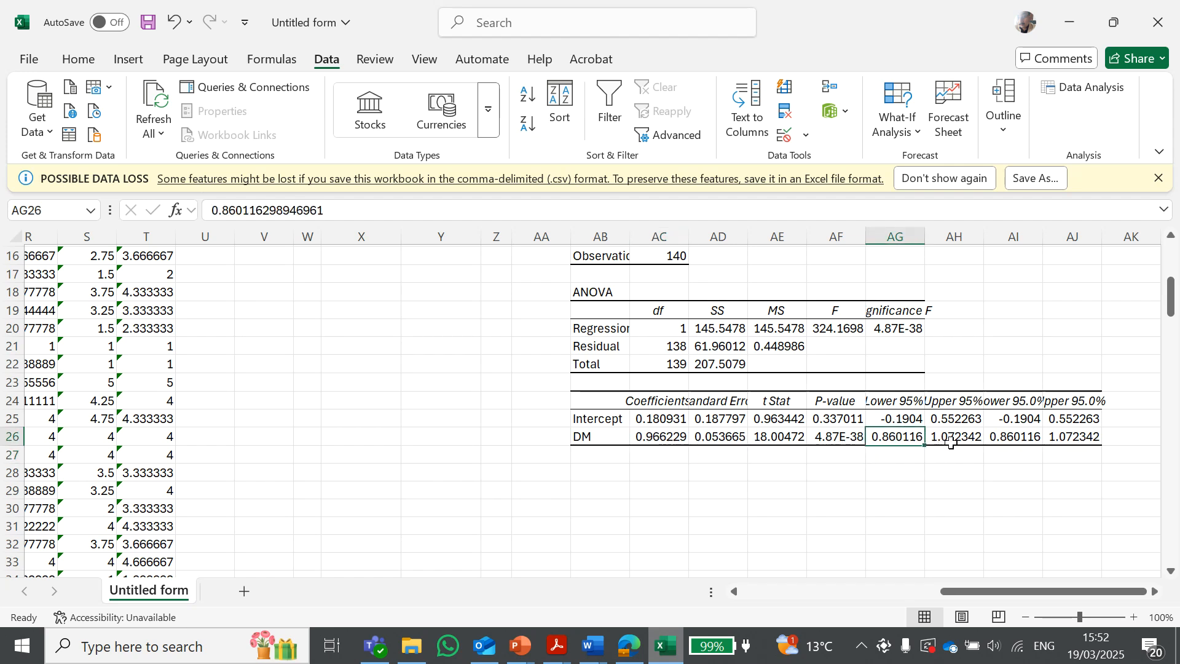
Compare the DM row's lower and upper 95% confidence bounds in the regression output
left_click(952, 437)
left_click(887, 437)
left_click(966, 439)
left_click(916, 504)
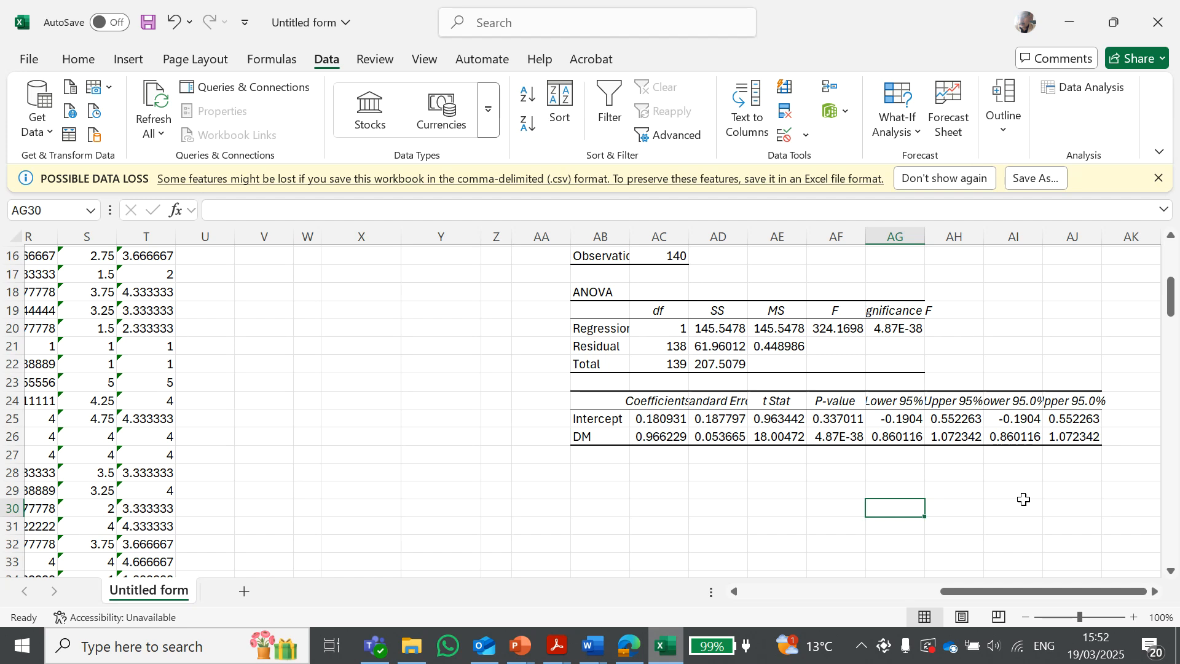
left_click(965, 438)
mouse_move(965, 438)
left_mouse_down()
mouse_move(889, 437)
mouse_move(959, 438)
left_mouse_up()
left_click(961, 472)
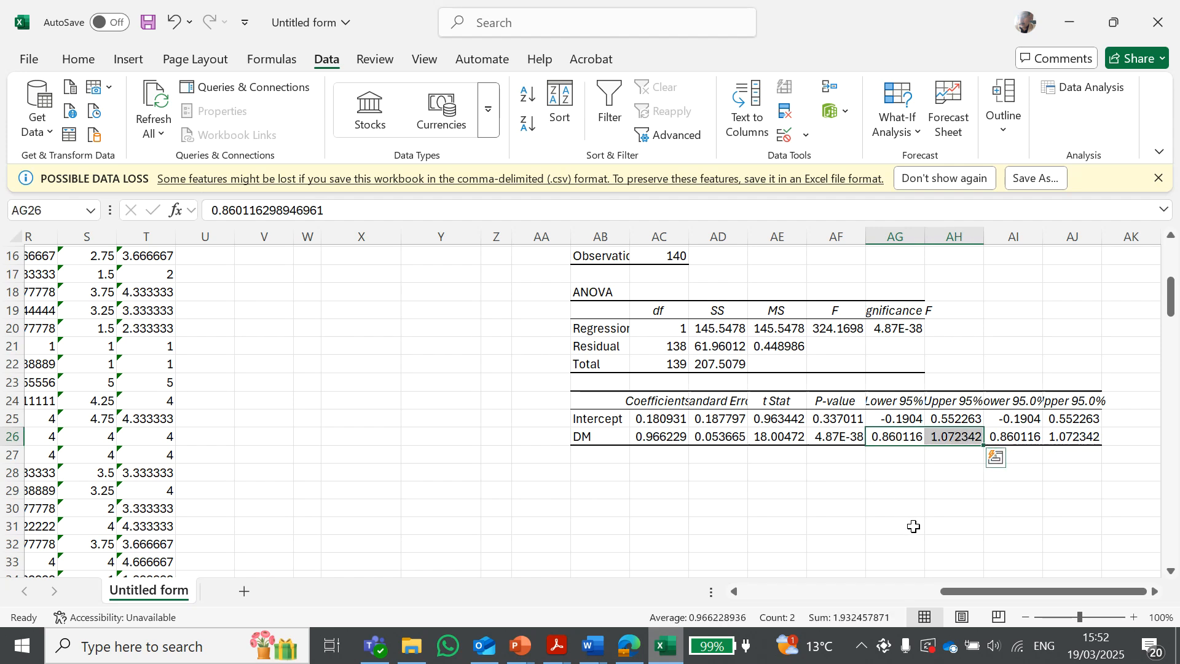
left_click(913, 472)
left_click_drag(904, 441, 955, 440)
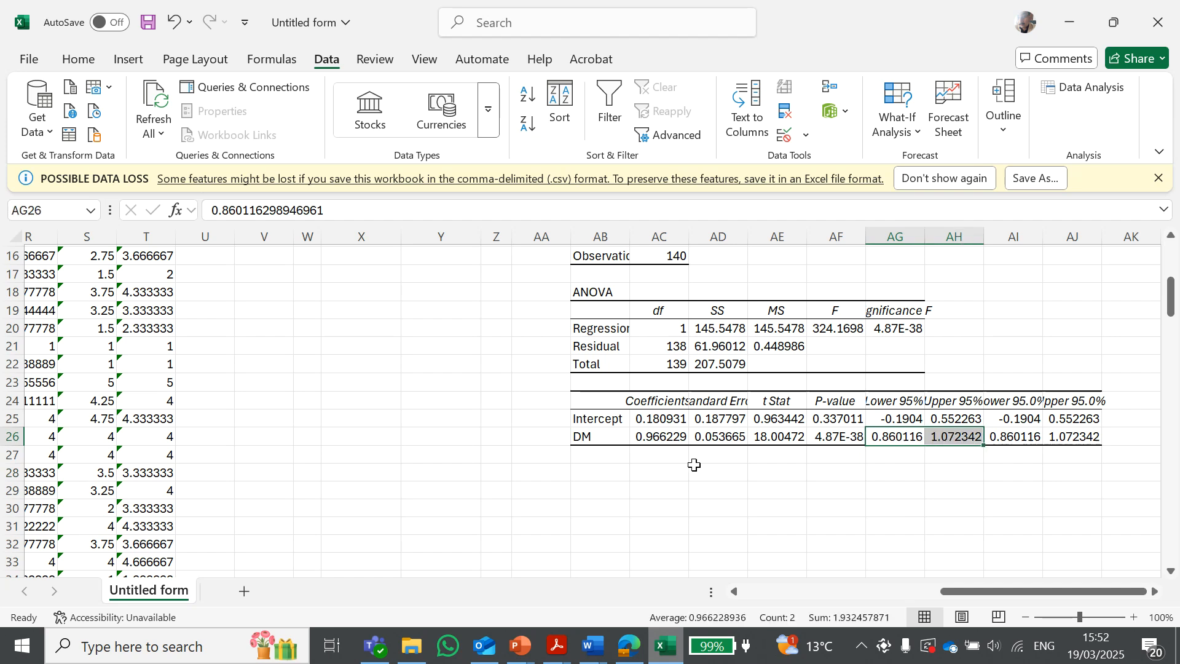
Examine the Intercept and DM coefficient values together with the regression statistics above them
left_click(651, 438)
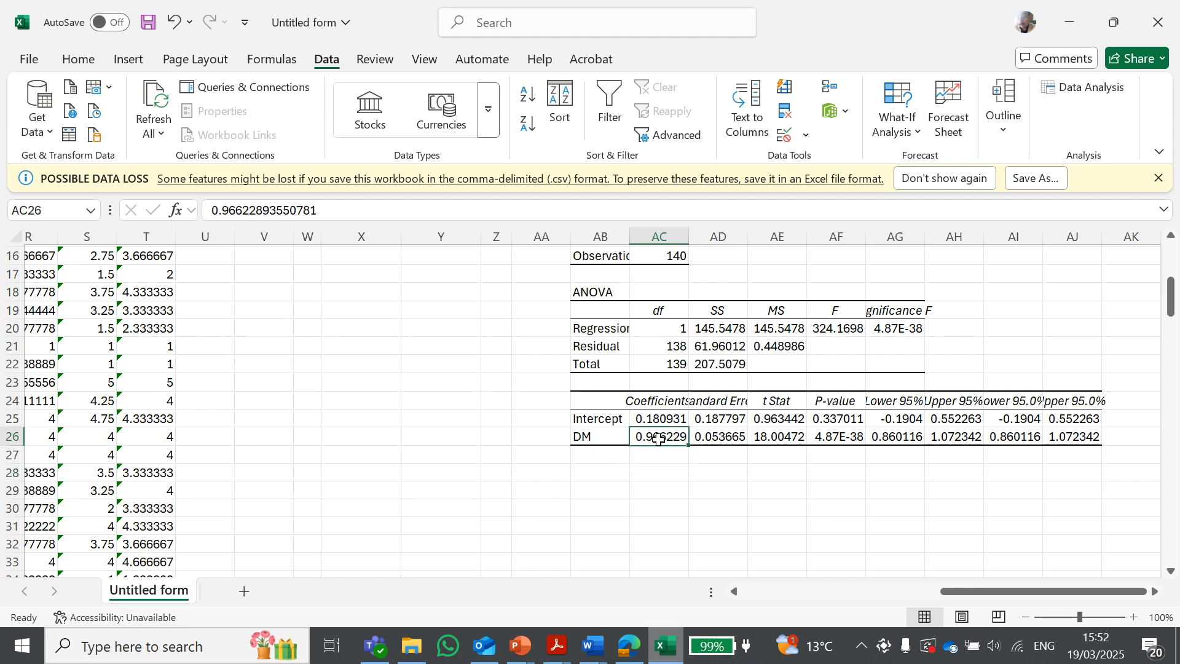
left_click(657, 455)
left_click(644, 437)
left_click(660, 420)
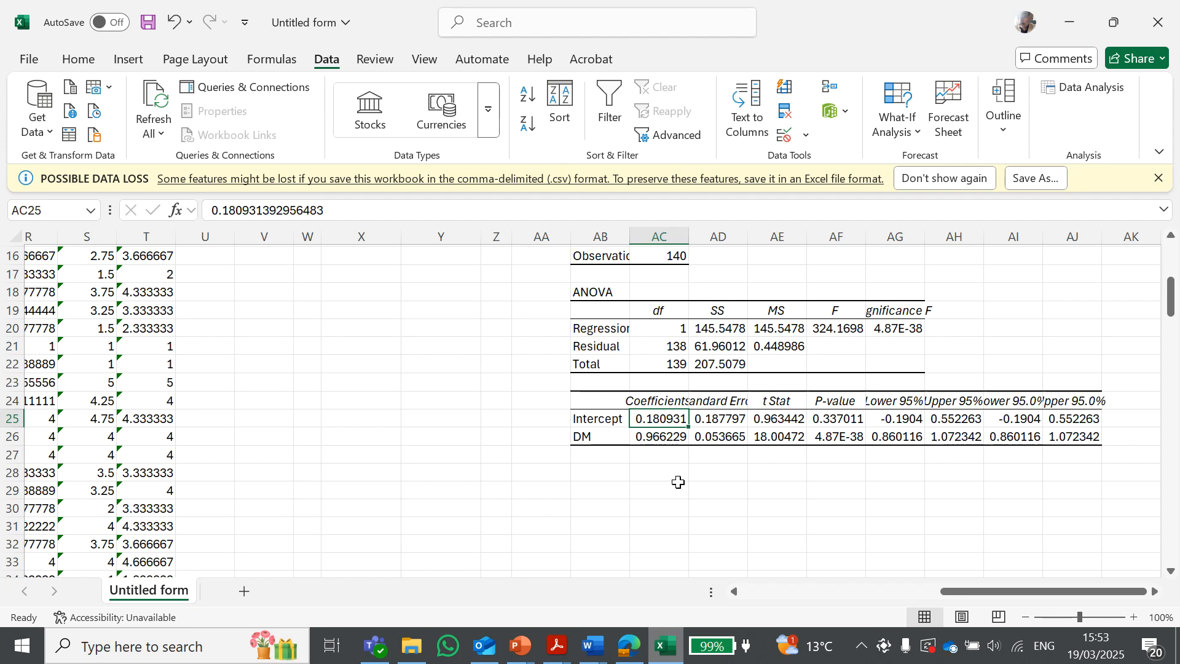
left_click(663, 439)
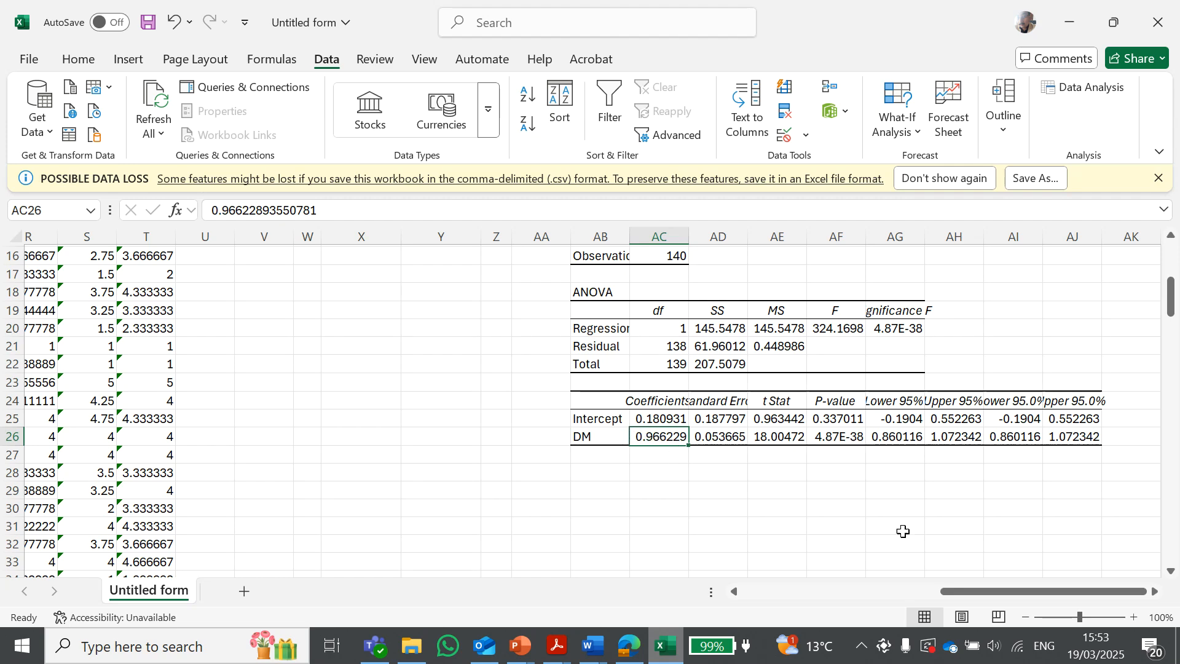
scroll(1039, 532, "up", 3)
scroll(1045, 523, "down", 2)
scroll(1044, 523, "up", 1)
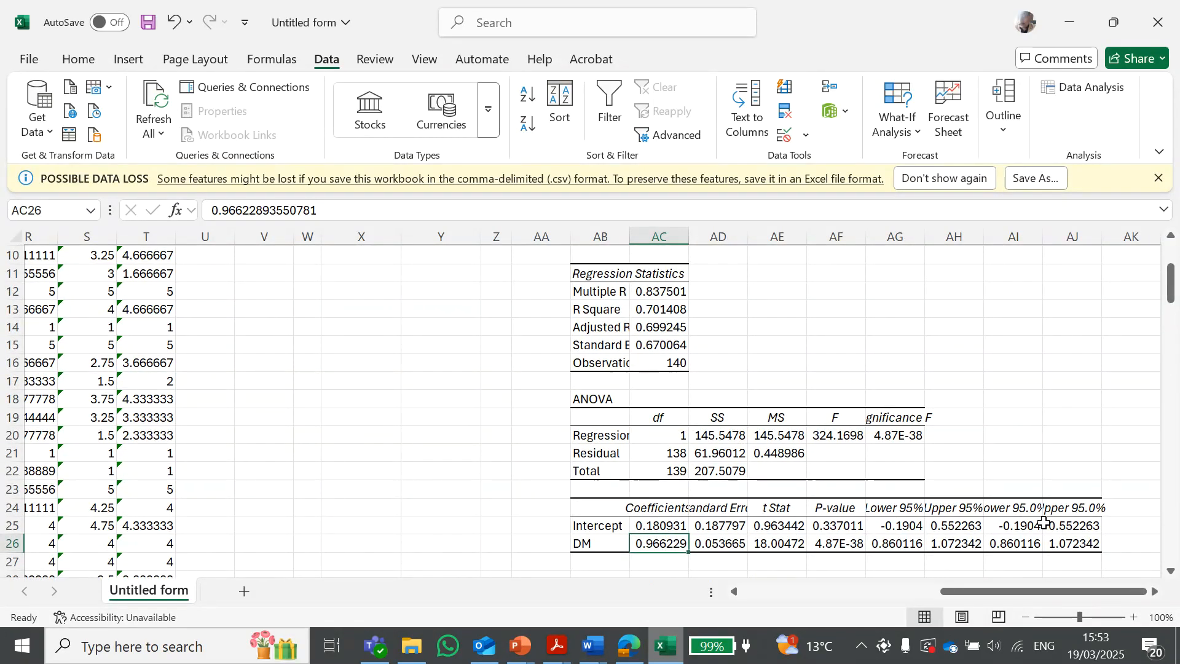